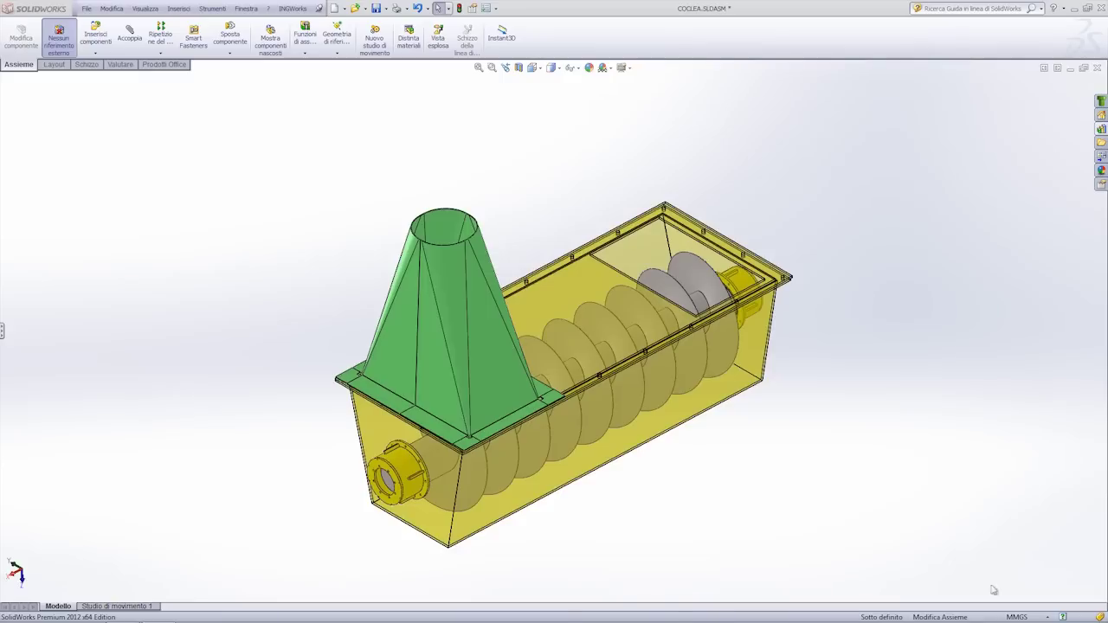
# - Inspect the COCLEA assembly by checking the green hopper face and the rear screw blade
pyautogui.scroll(-2, 488, 309)
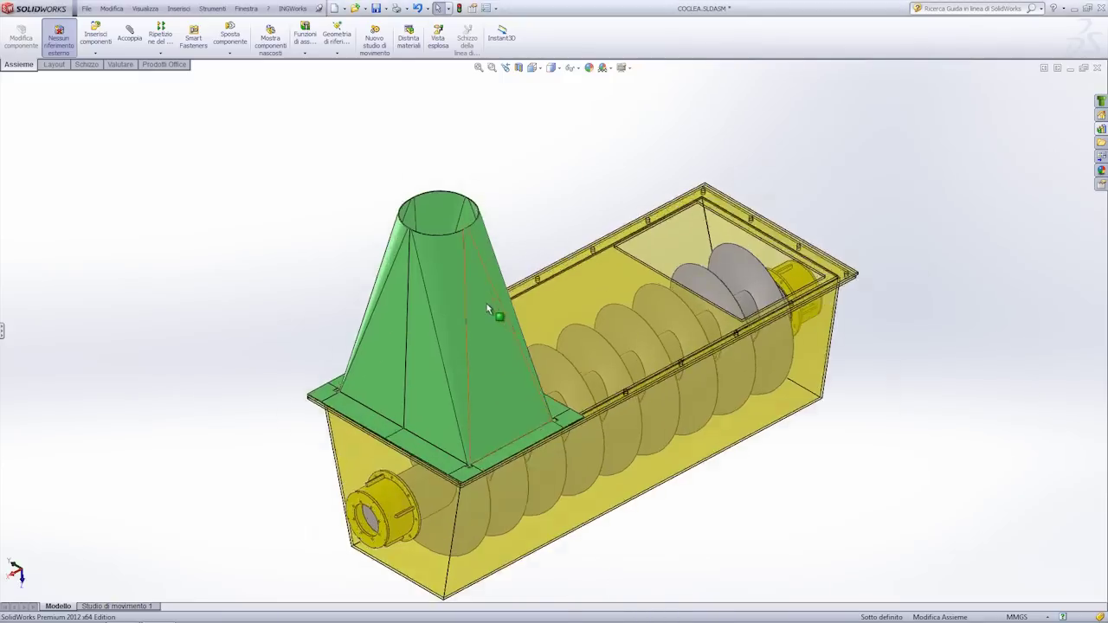
pyautogui.click(487, 309)
pyautogui.press('Escape')
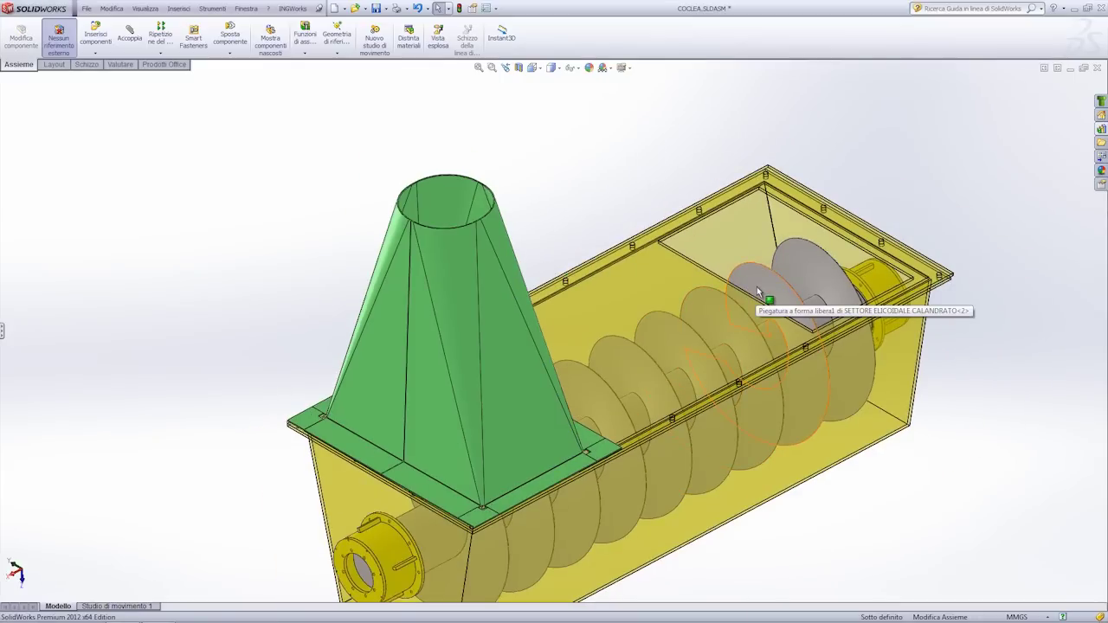
pyautogui.click(790, 268)
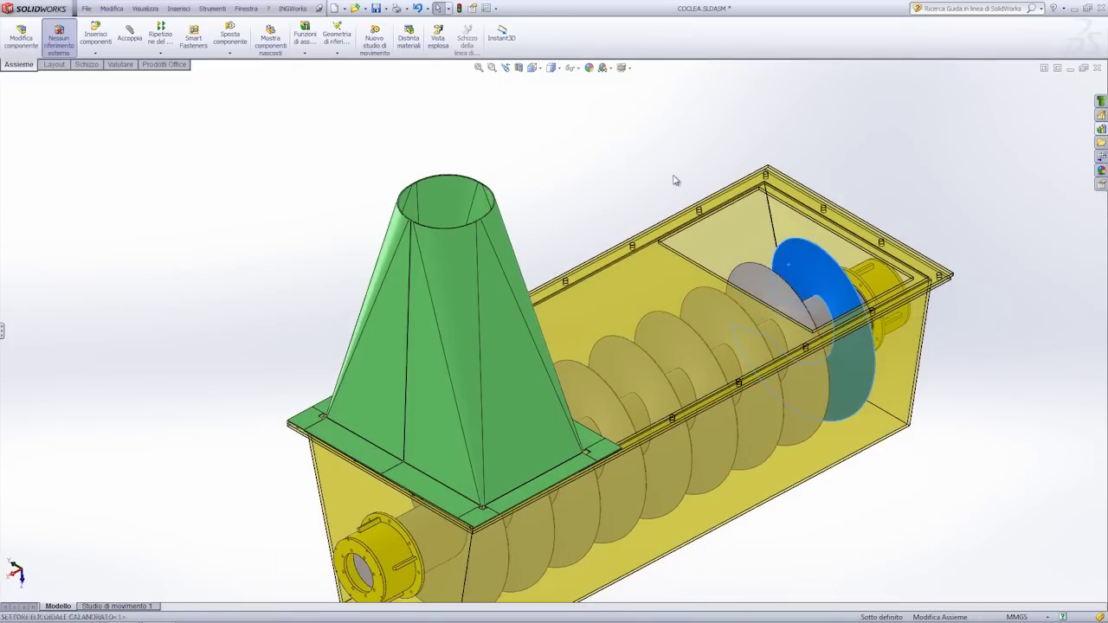
pyautogui.press('Escape')
pyautogui.press('z')
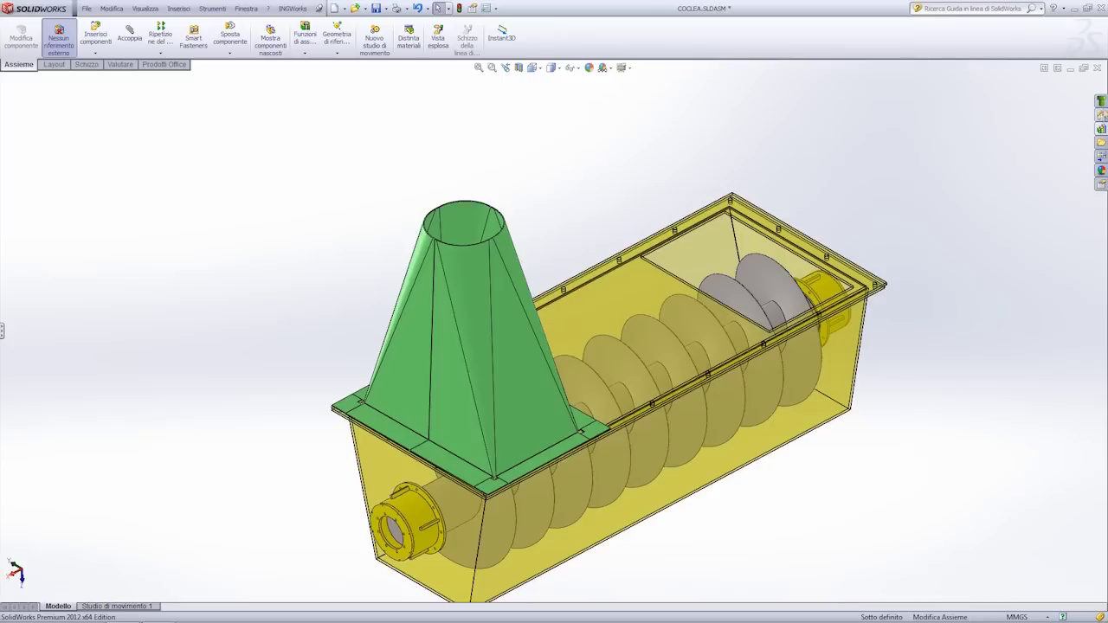
# - Insert 'rectangular 2 round' from the Design Library beside the trough in its Default configuration
pyautogui.click(1102, 129)
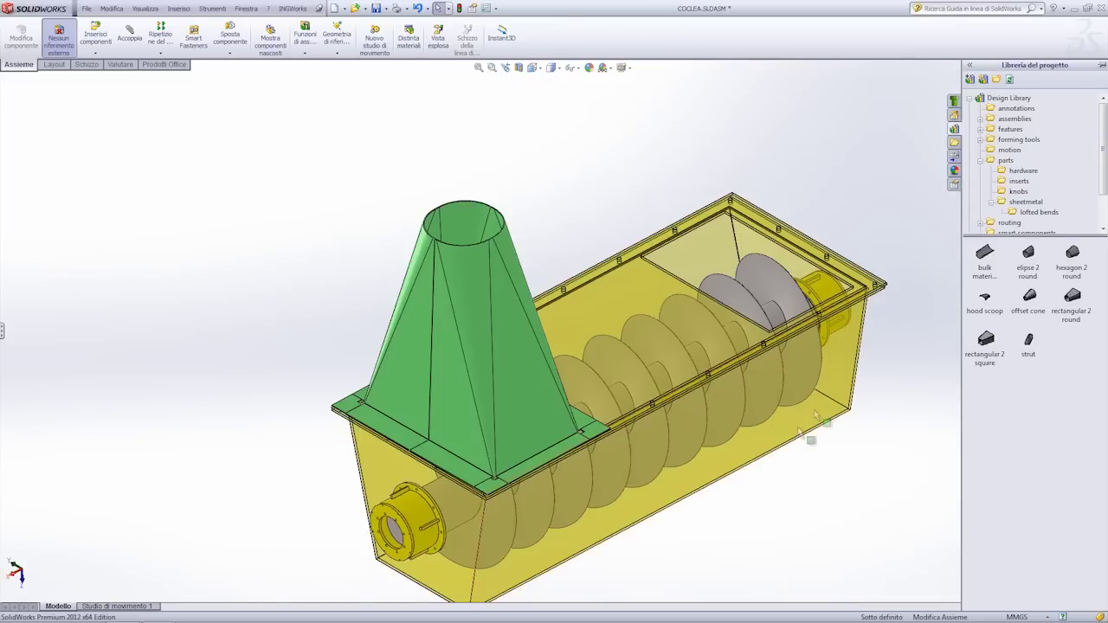
pyautogui.press('z')
pyautogui.press('z')
pyautogui.press('z')
pyautogui.click(1103, 129)
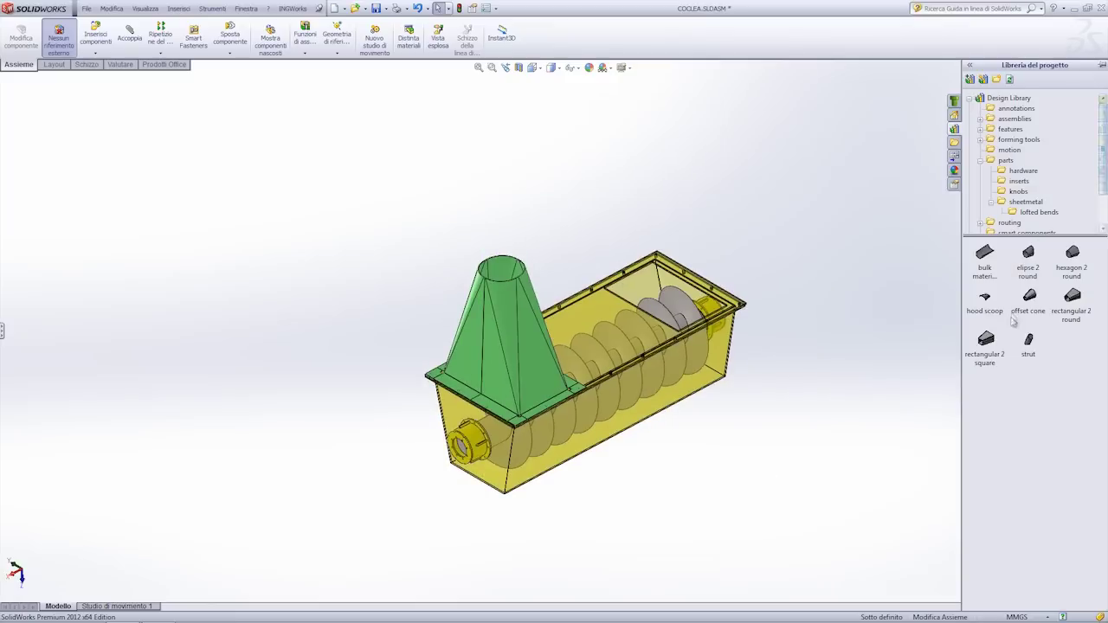
pyautogui.moveTo(1069, 309); pyautogui.dragTo(885, 369)
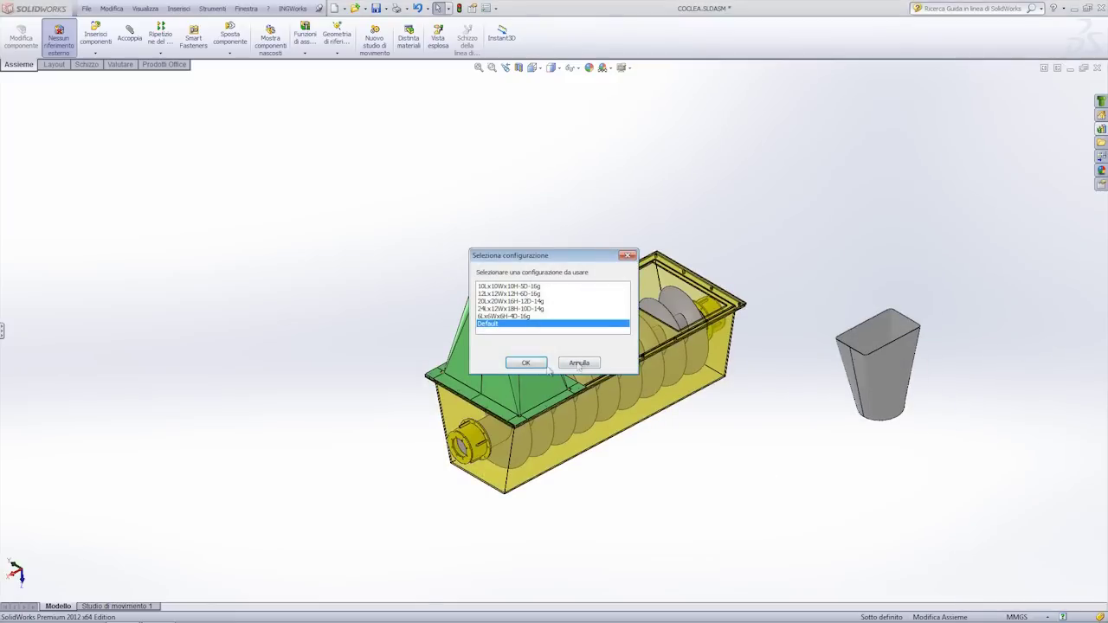
pyautogui.click(526, 363)
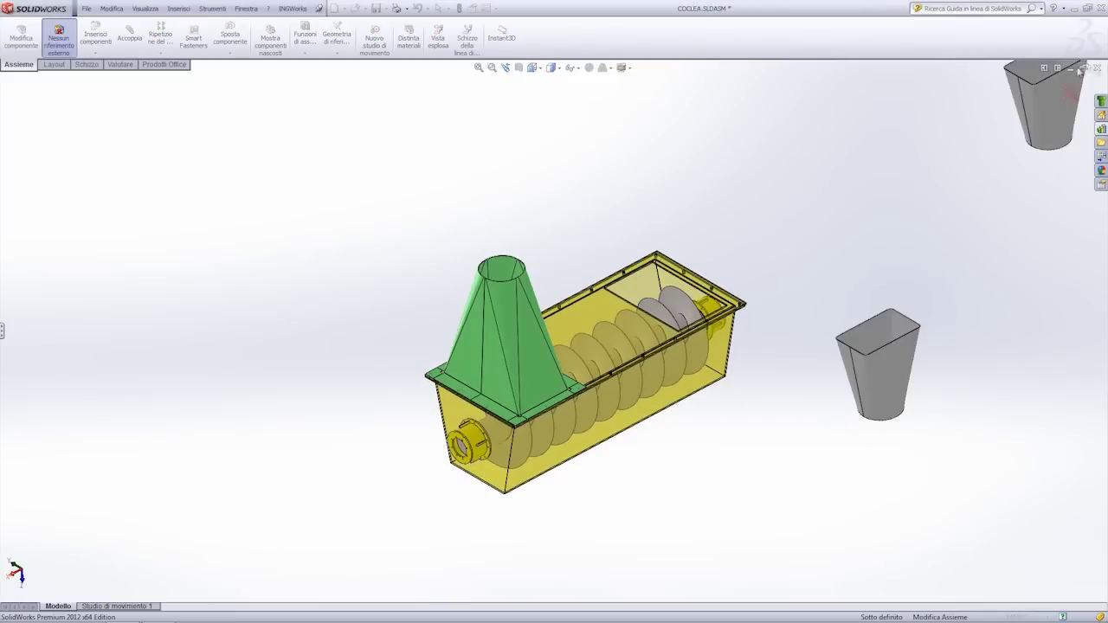
pyautogui.press('Escape')
# - Open the inserted rectangular 2 round part in its own window and look into its round end
pyautogui.scroll(3, 916, 383)
pyautogui.click(834, 348)
pyautogui.click(865, 283)
pyautogui.scroll(-2, 562, 292)
pyautogui.moveTo(562, 292)
pyautogui.mouseDown(button='middle')
pyautogui.moveTo(567, 198)
pyautogui.moveTo(590, 339)
pyautogui.moveTo(618, 255)
pyautogui.moveTo(413, 119)
pyautogui.moveTo(444, 161)
pyautogui.mouseUp(button='middle')
# - Flatten the part to view its flat pattern face-on, then fold it back into 3-D
pyautogui.click(421, 52)
pyautogui.hotkey('ctrl', '8')
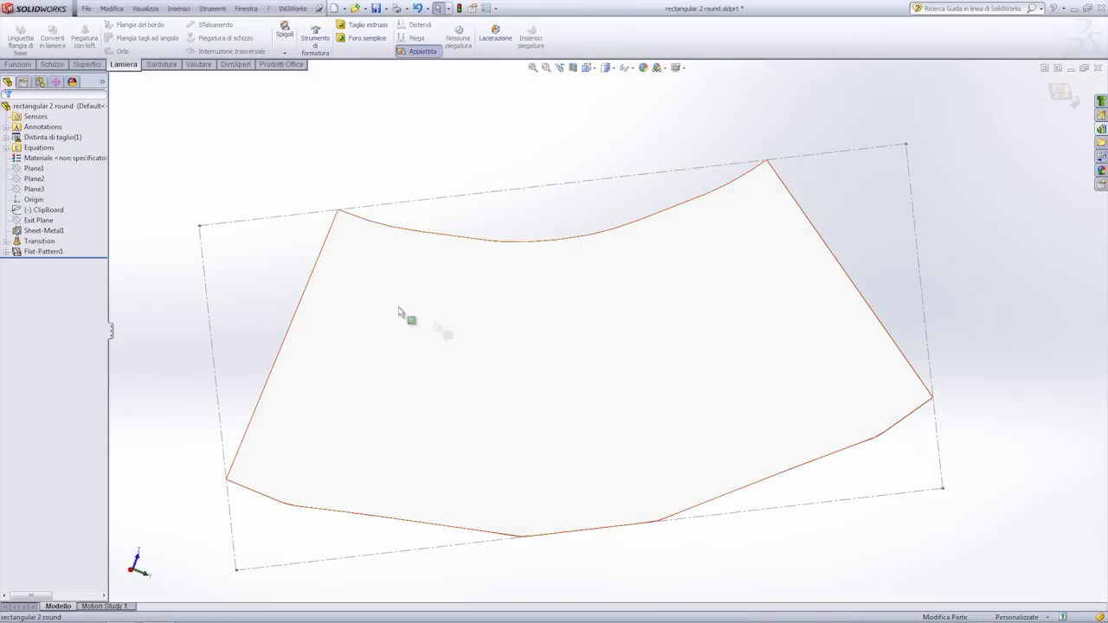
pyautogui.click(479, 328)
pyautogui.hotkey('ctrl', '8')
pyautogui.click(421, 50)
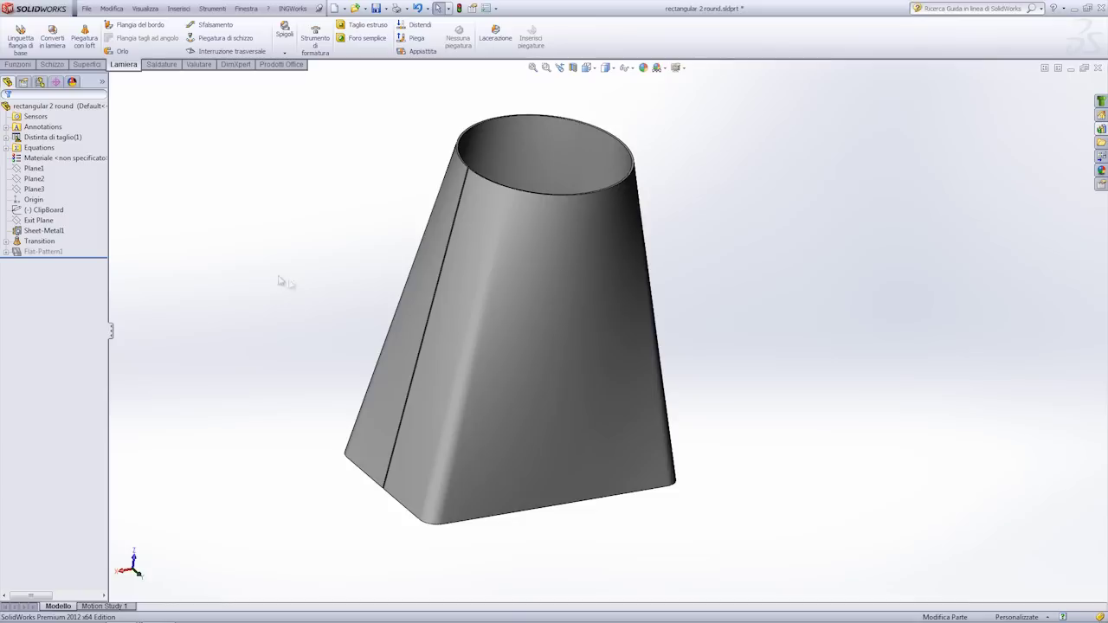
# - Try an edge flange (Flangia del bordo) on the part, then cancel it
pyautogui.click(145, 26)
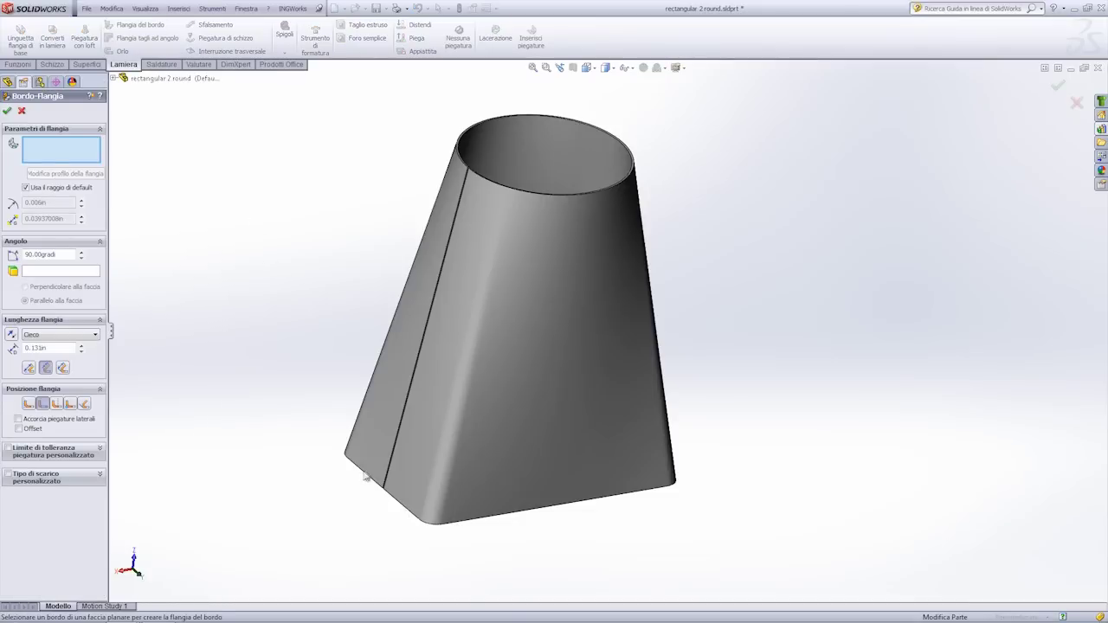
pyautogui.moveTo(545, 455)
pyautogui.mouseDown(button='middle')
pyautogui.moveTo(366, 436)
pyautogui.moveTo(427, 528)
pyautogui.mouseUp(button='middle')
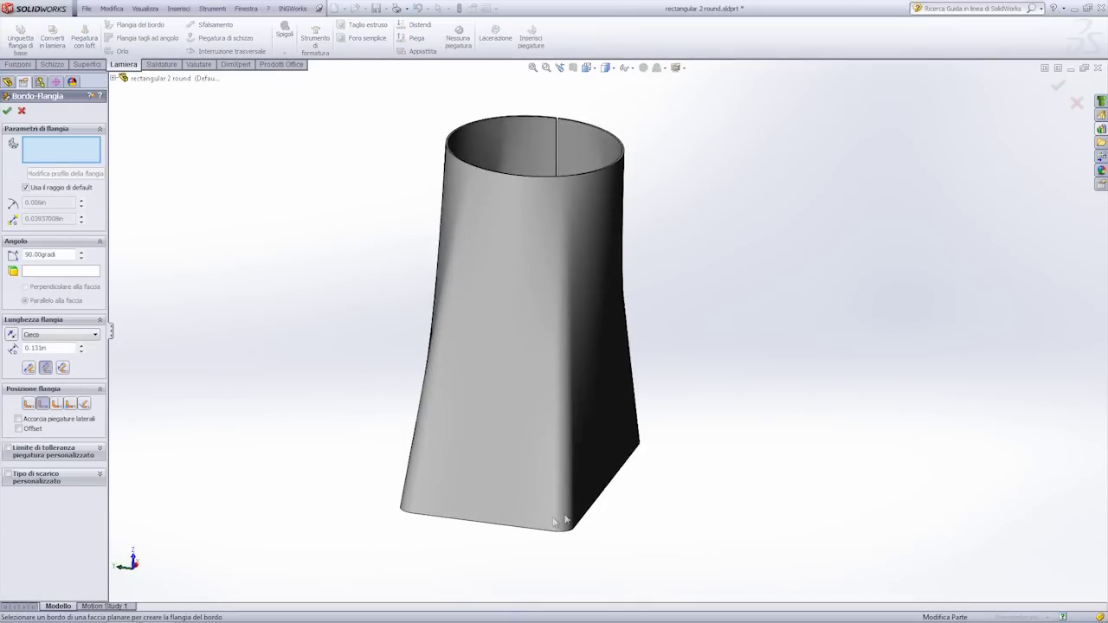
pyautogui.moveTo(554, 522); pyautogui.dragTo(494, 508, button='middle')
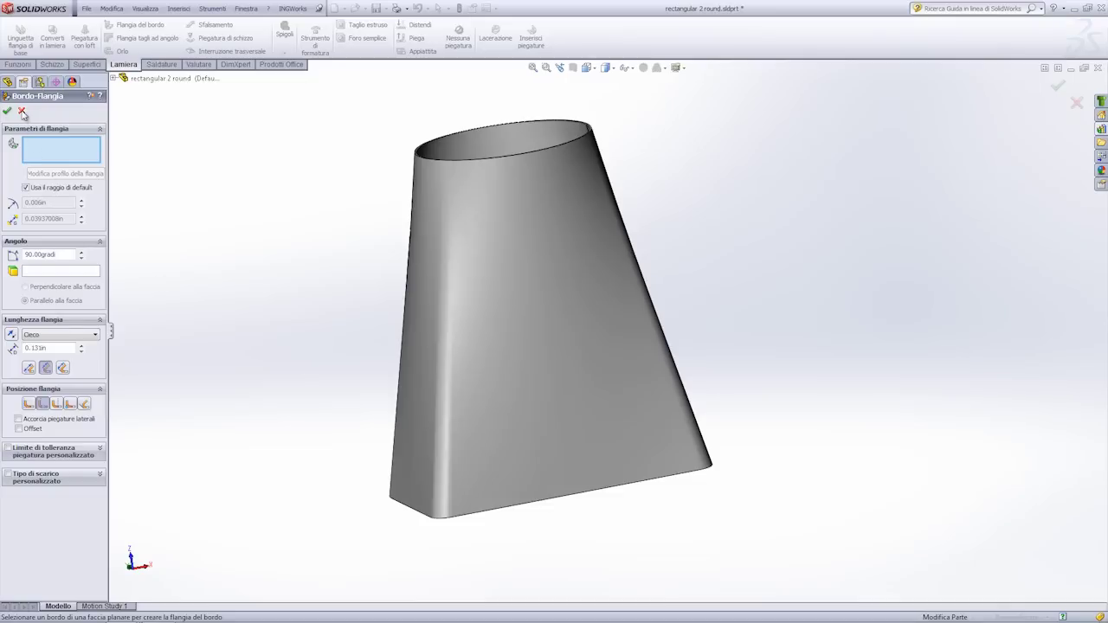
pyautogui.moveTo(472, 441); pyautogui.dragTo(450, 433, button='middle')
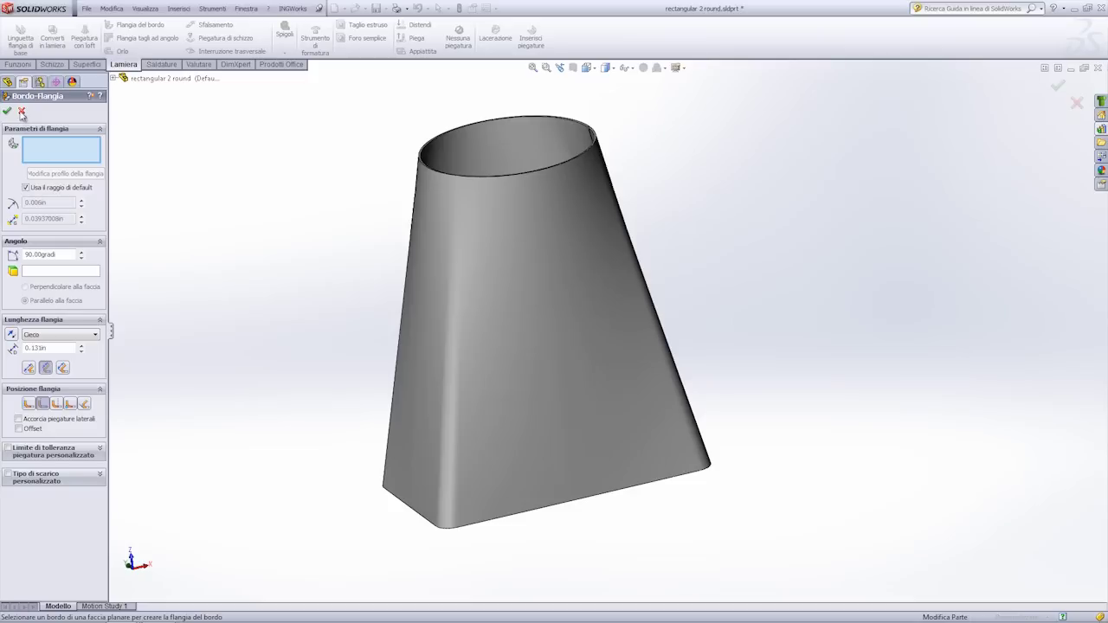
pyautogui.click(21, 111)
# - Close the rectangular 2 round part without saving
pyautogui.moveTo(254, 300); pyautogui.dragTo(277, 302, button='middle')
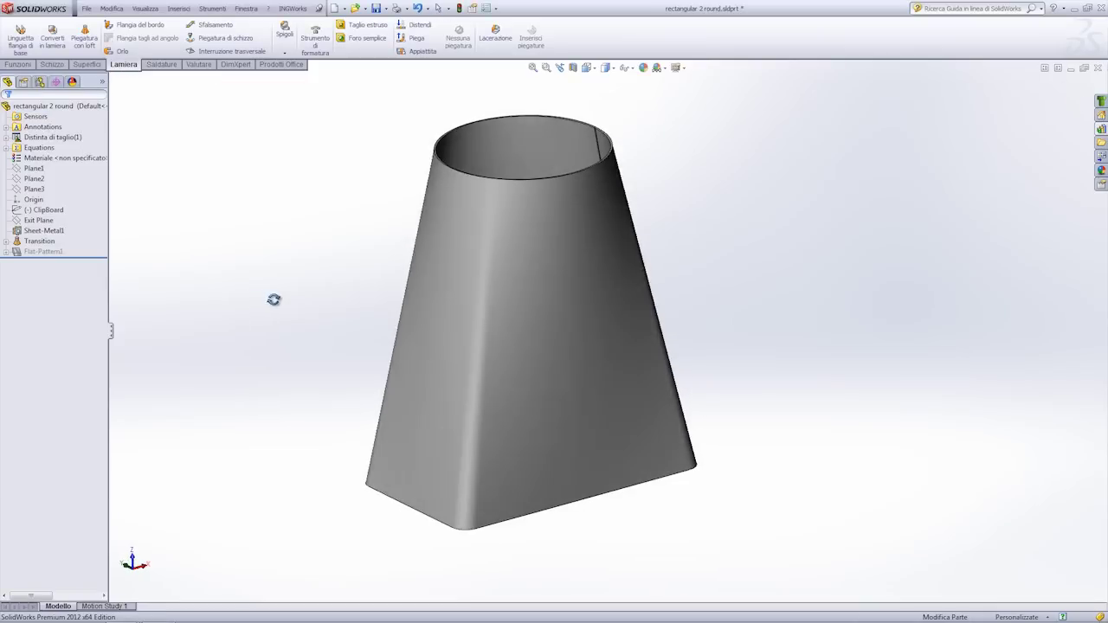
pyautogui.click(1099, 69)
pyautogui.click(584, 320)
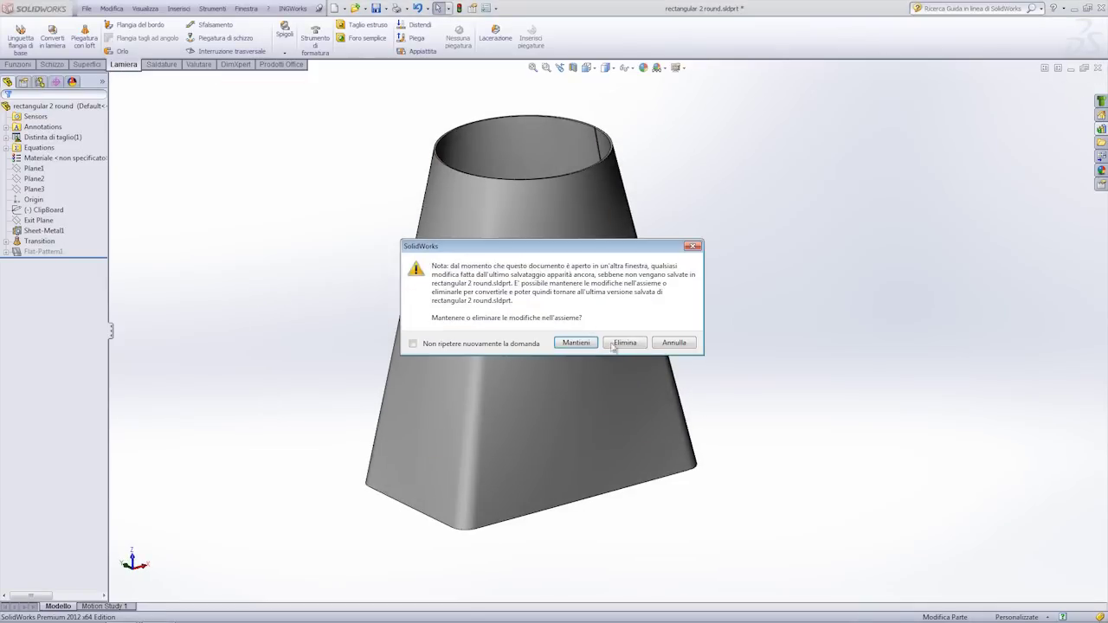
# - Discard the part's changes and delete the inserted rectangular 2 round part from the assembly
pyautogui.click(626, 343)
pyautogui.click(777, 376)
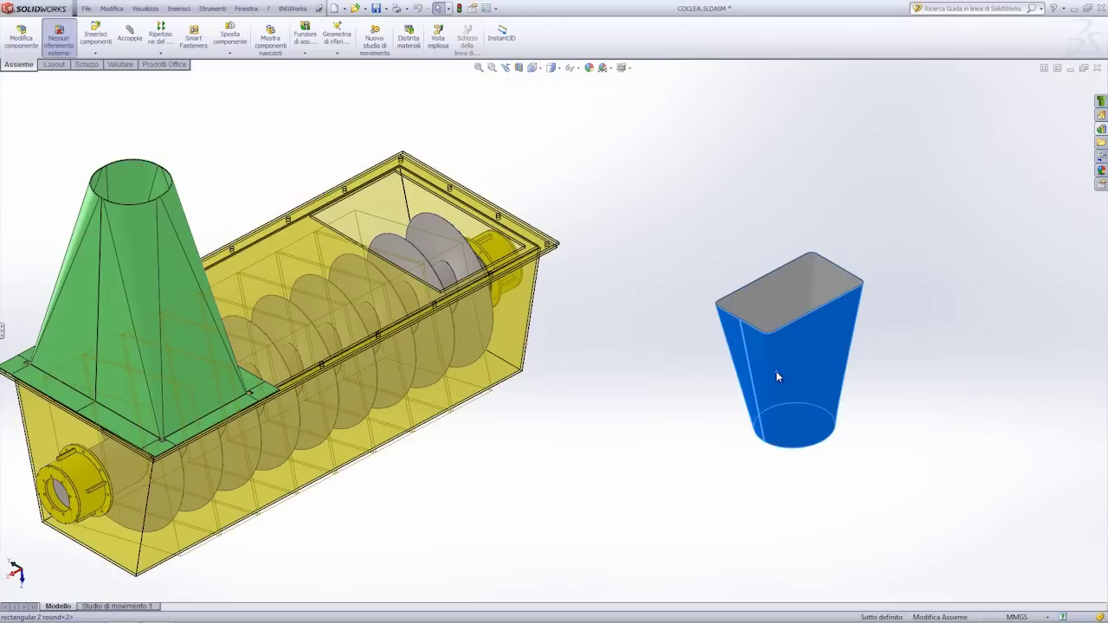
pyautogui.click(844, 394)
pyautogui.click(810, 376)
pyautogui.press('Delete')
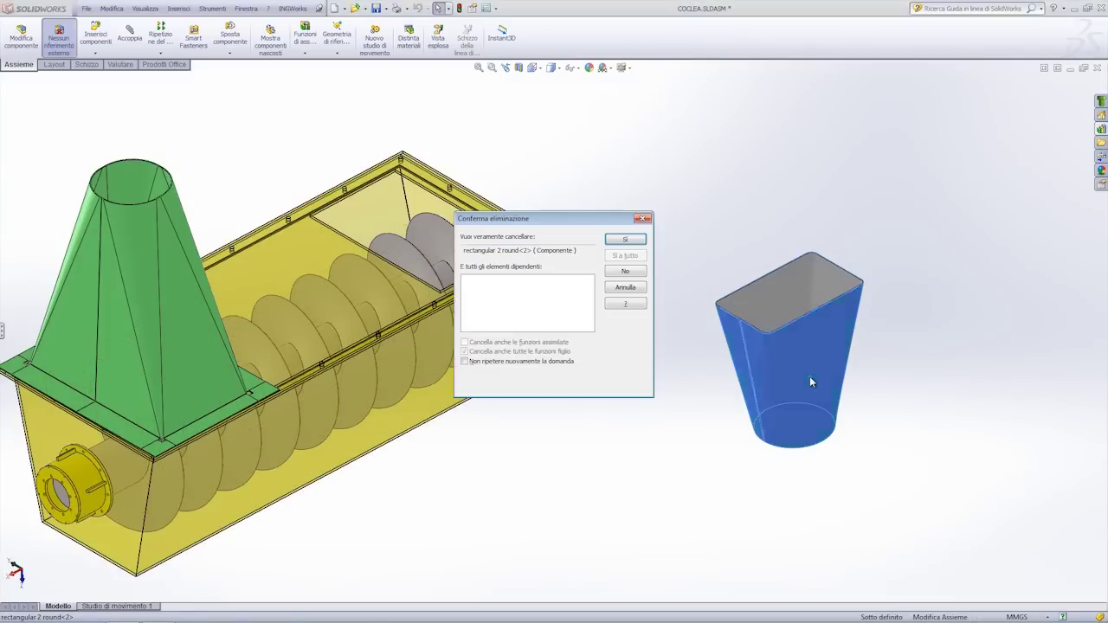
pyautogui.press('Return')
# - Create a new blank part document, Parte2
pyautogui.moveTo(812, 382)
pyautogui.mouseDown(button='middle')
pyautogui.moveTo(407, 292)
pyautogui.moveTo(433, 391)
pyautogui.mouseUp(button='middle')
pyautogui.scroll(2, 389, 302)
pyautogui.scroll(3, 391, 272)
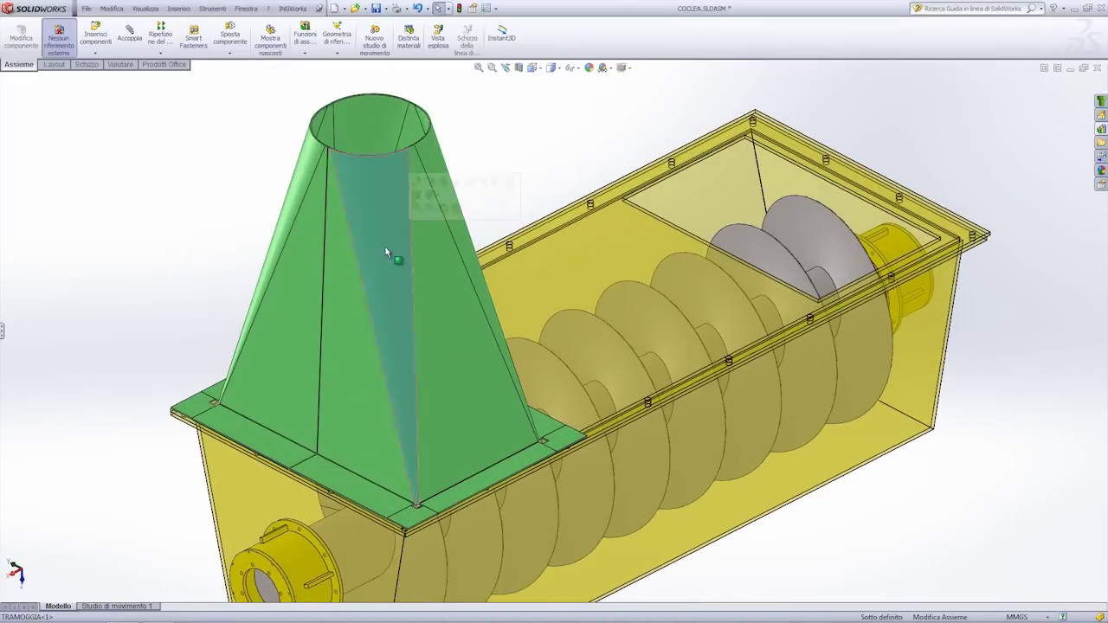
pyautogui.click(256, 253)
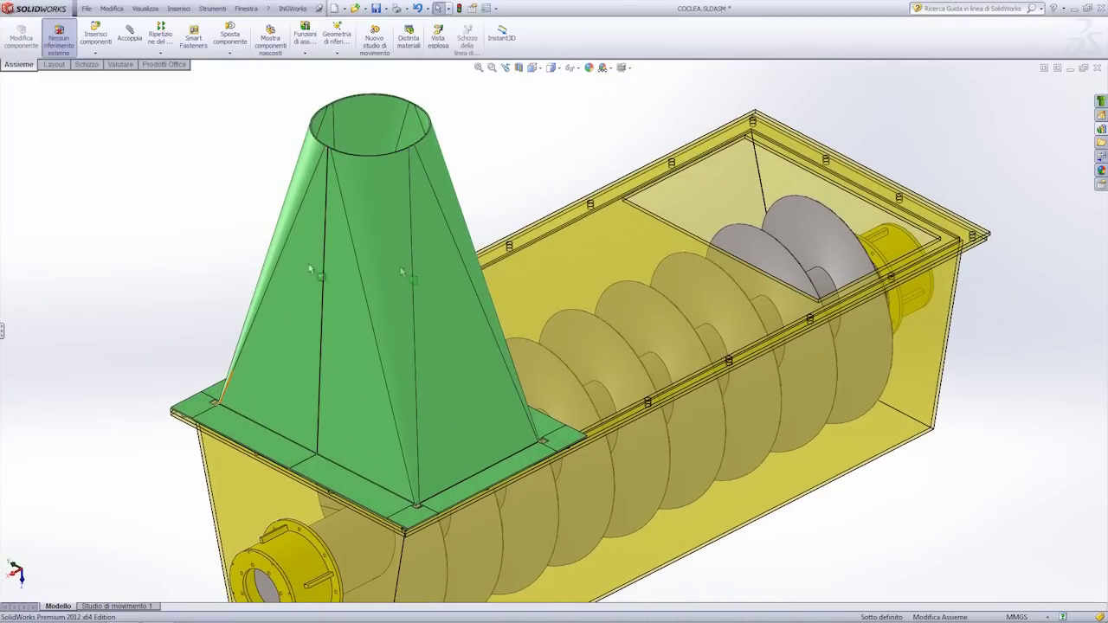
pyautogui.scroll(1, 478, 234)
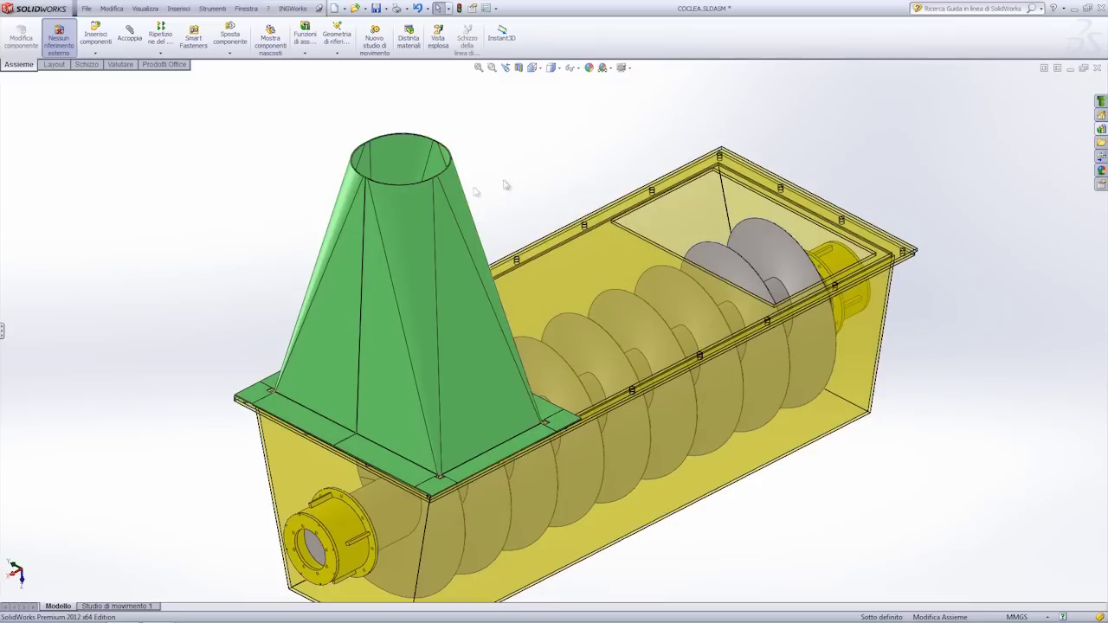
pyautogui.click(335, 9)
pyautogui.doubleClick(226, 214)
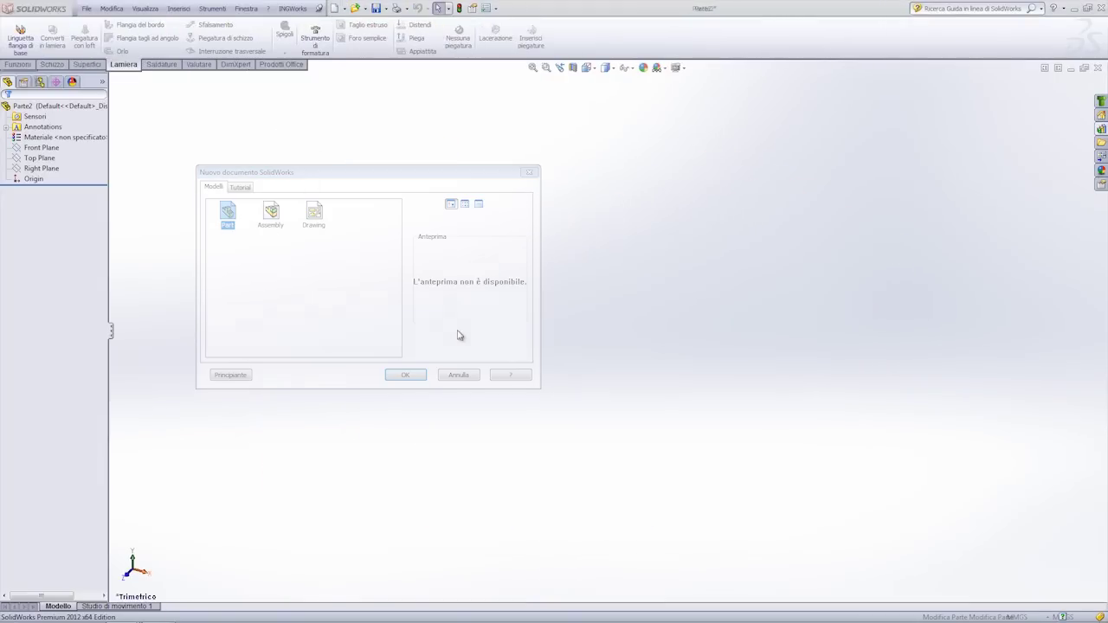
# - Sketch a centre rectangle at the origin on the Top Plane
pyautogui.click(43, 158)
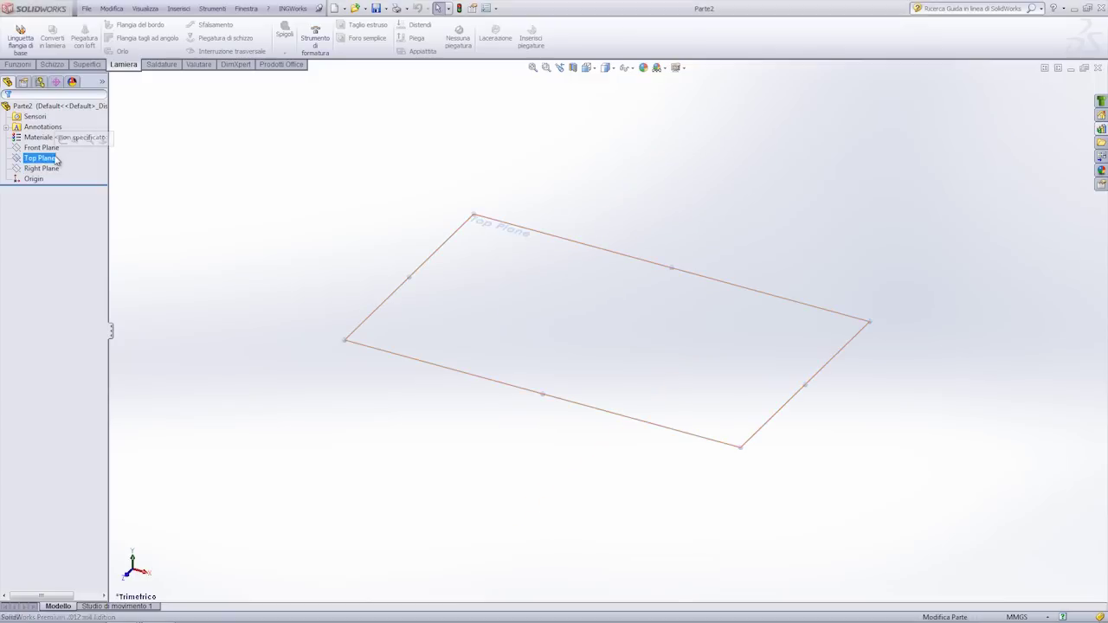
pyautogui.click(88, 142)
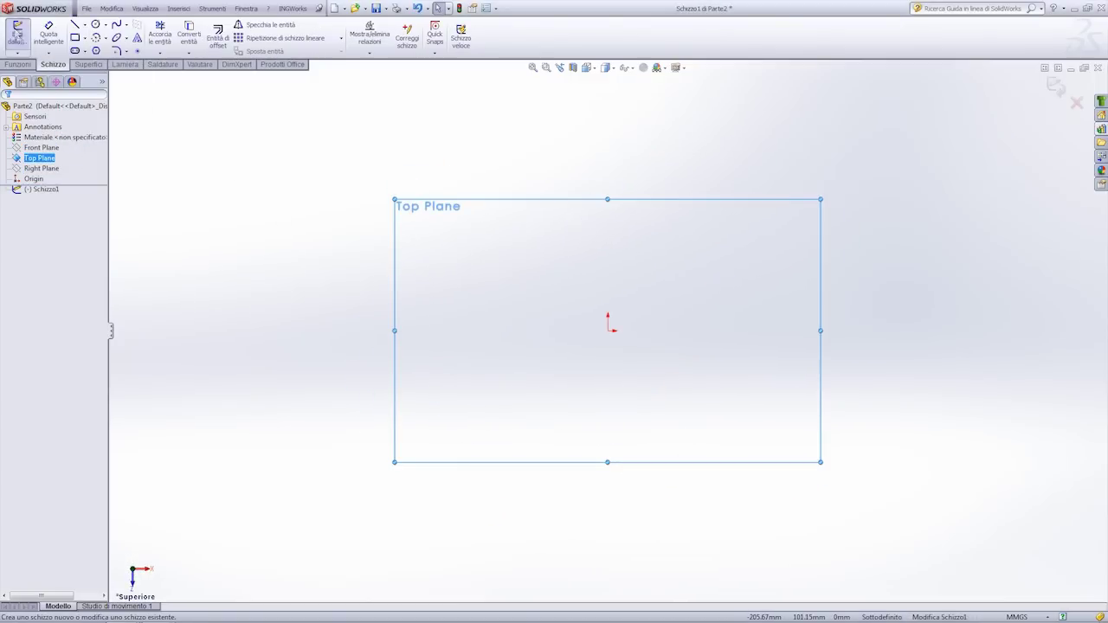
pyautogui.click(75, 38)
pyautogui.click(43, 147)
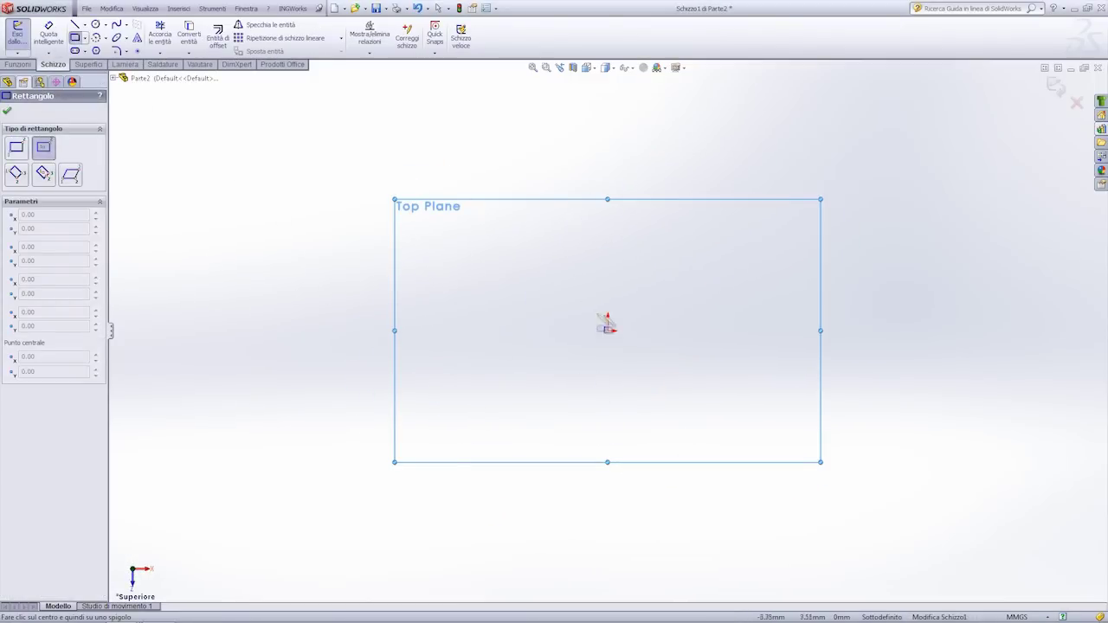
pyautogui.click(608, 330)
pyautogui.click(445, 210)
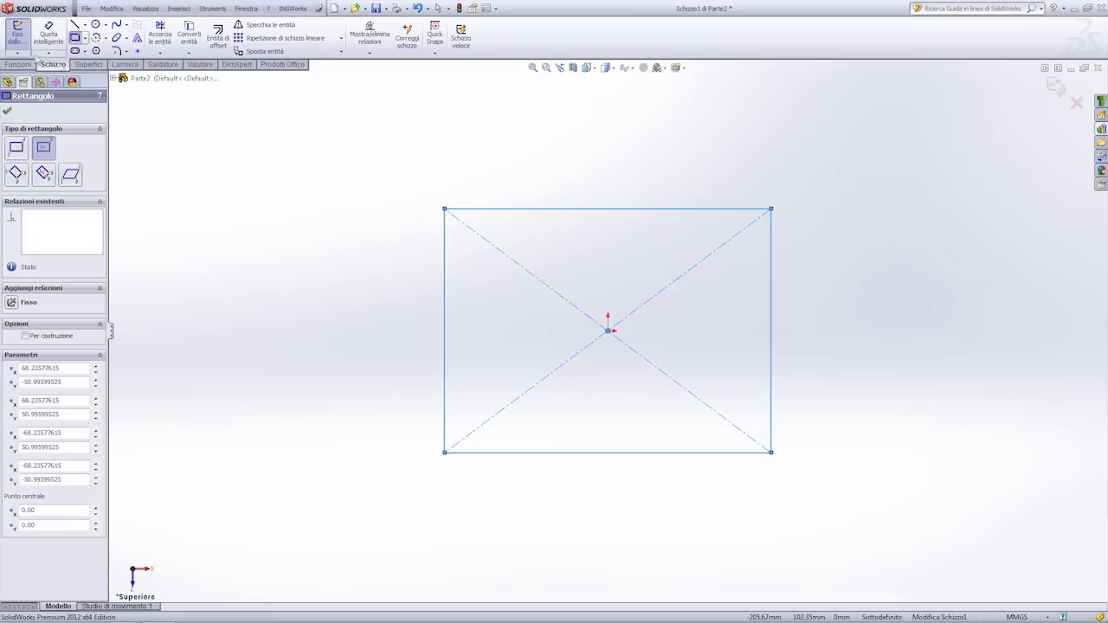
# - Round all four rectangle corners with R10 sketch fillets
pyautogui.click(118, 51)
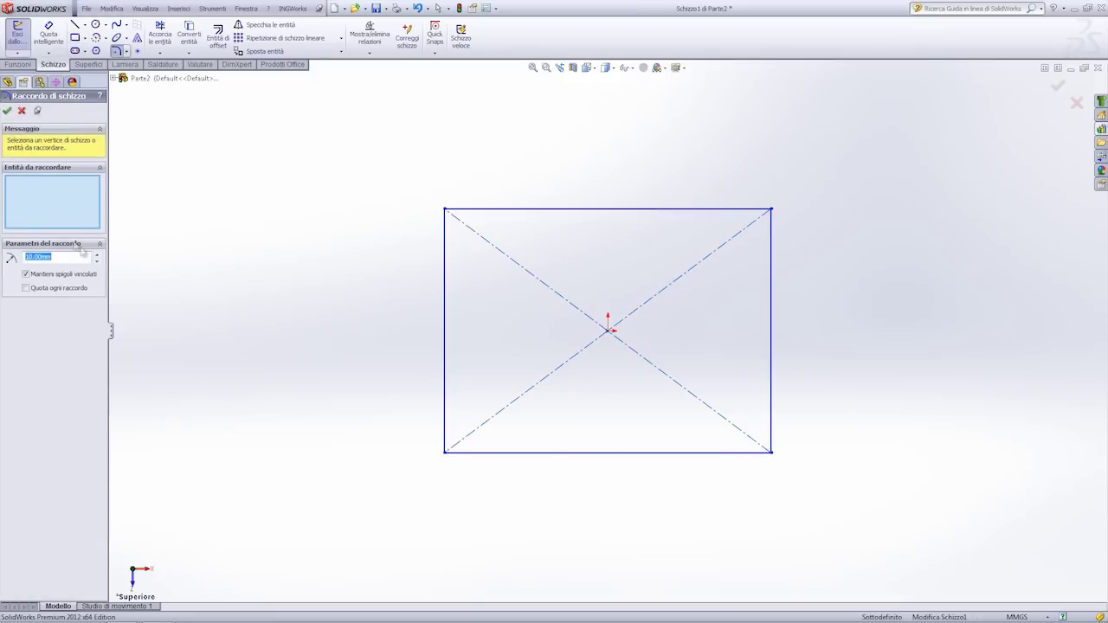
pyautogui.click(446, 212)
pyautogui.click(773, 210)
pyautogui.click(772, 451)
pyautogui.click(445, 451)
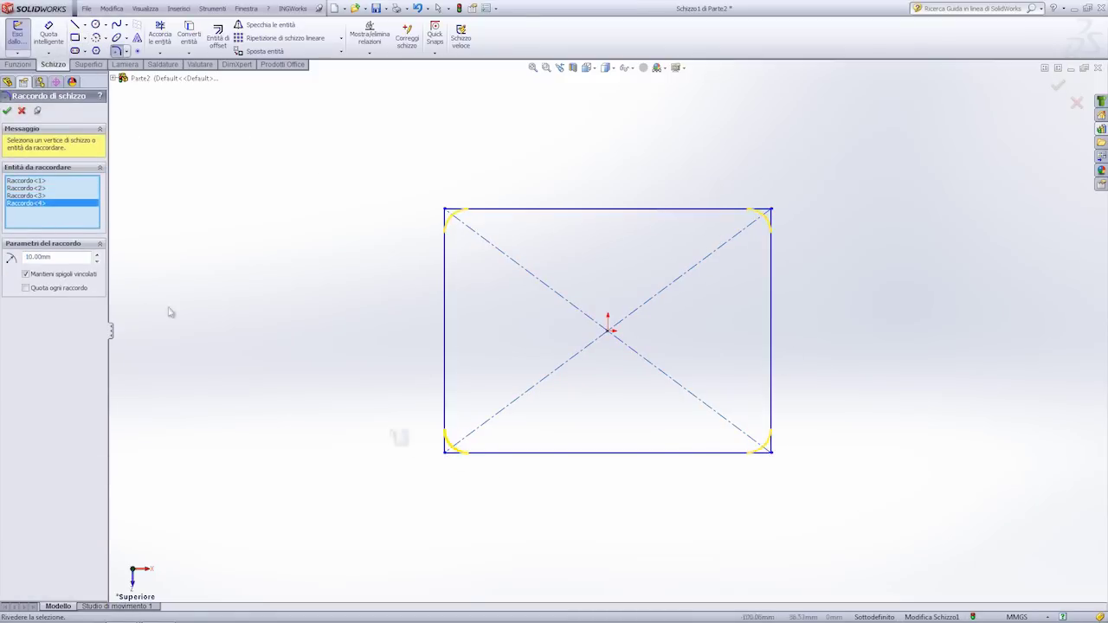
pyautogui.click(7, 111)
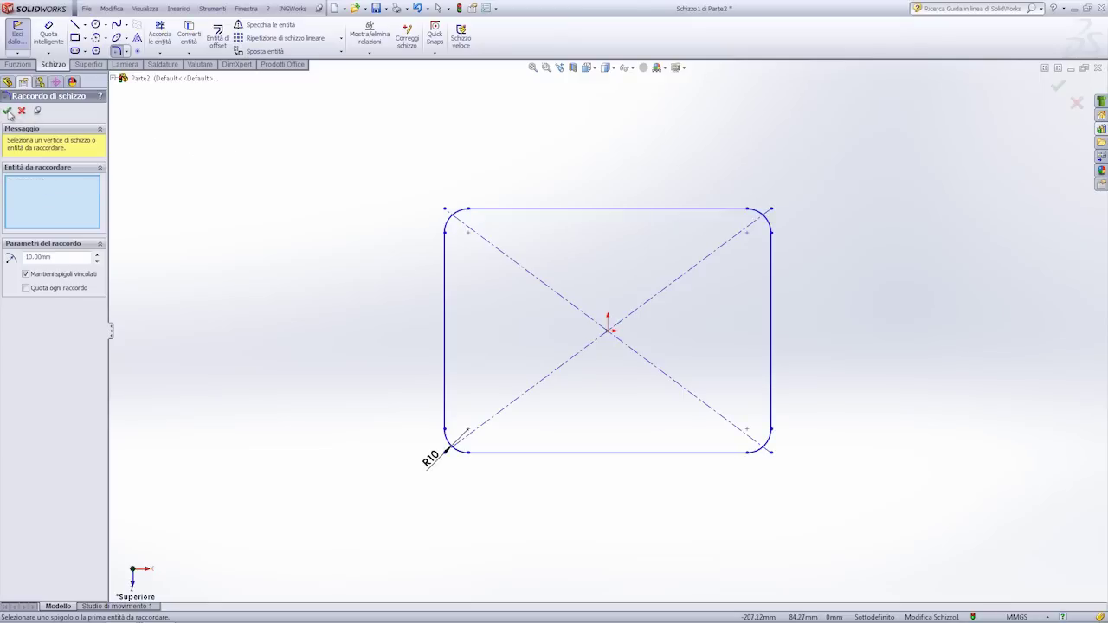
# - Dimension the rectangle to 150 mm high and 250 mm wide
pyautogui.click(49, 35)
pyautogui.click(515, 210)
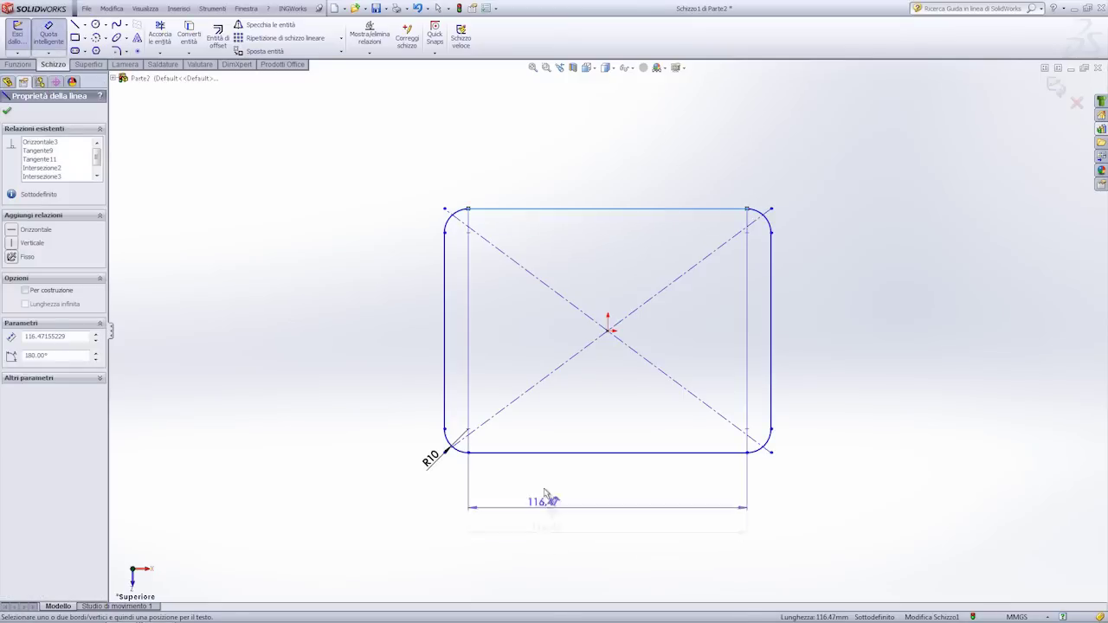
pyautogui.click(532, 451)
pyautogui.click(311, 346)
pyautogui.write('150')
pyautogui.press('Return')
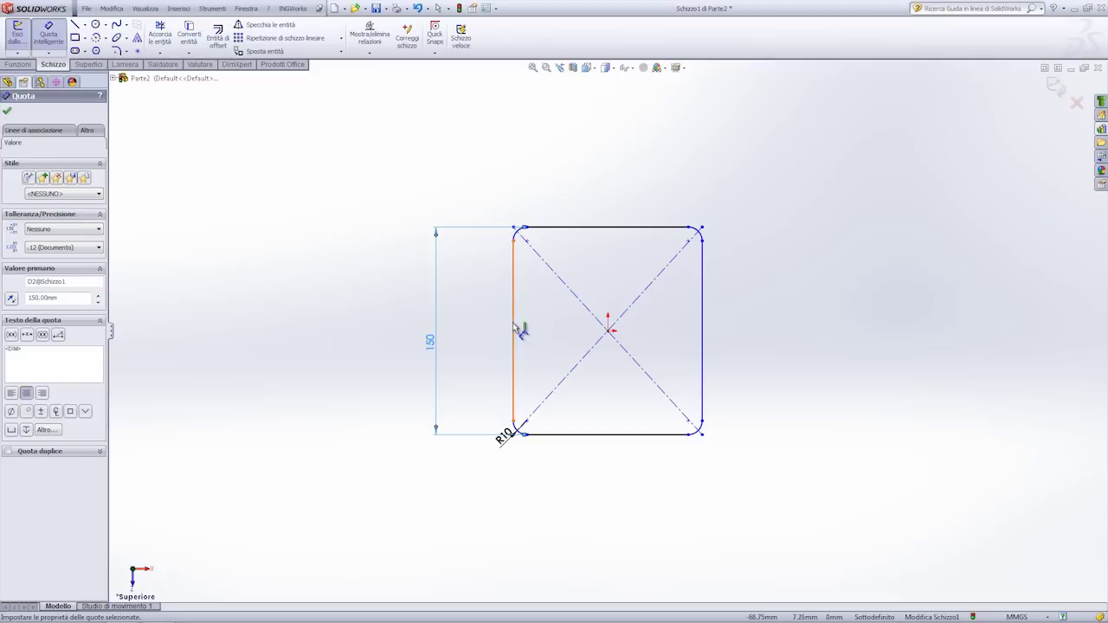
pyautogui.click(515, 329)
pyautogui.click(702, 338)
pyautogui.click(622, 178)
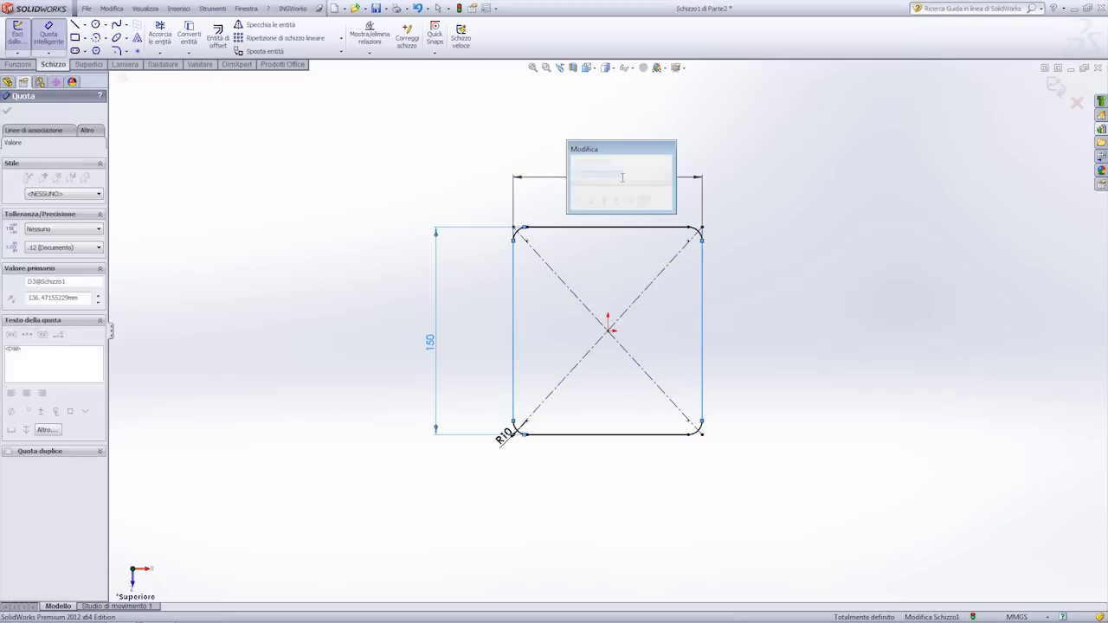
pyautogui.write('250')
pyautogui.press('Return')
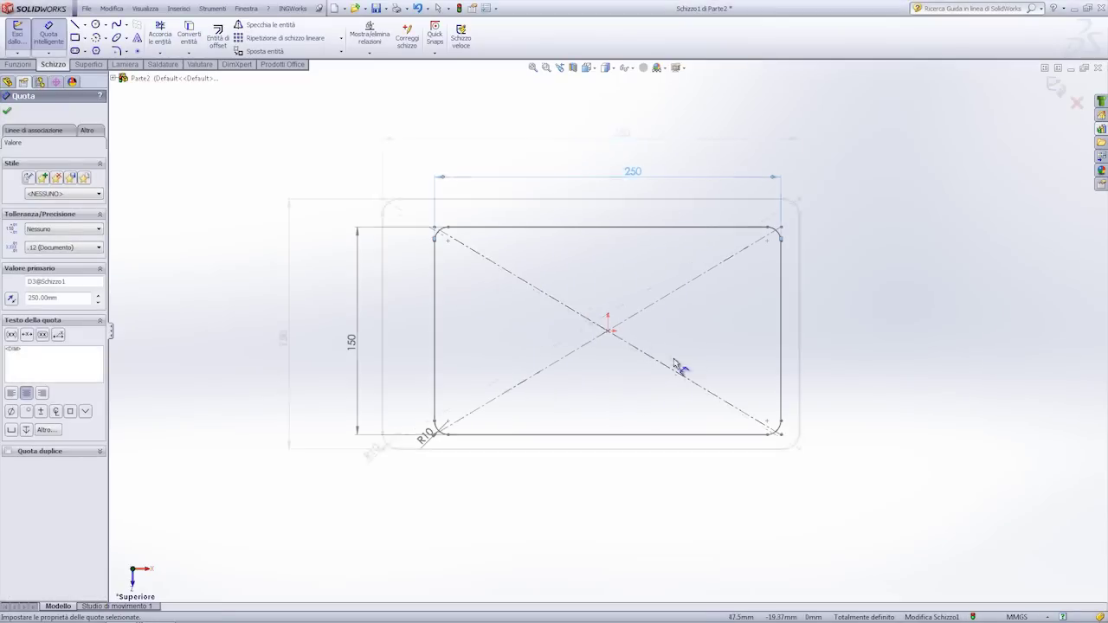
pyautogui.scroll(-2, 433, 295)
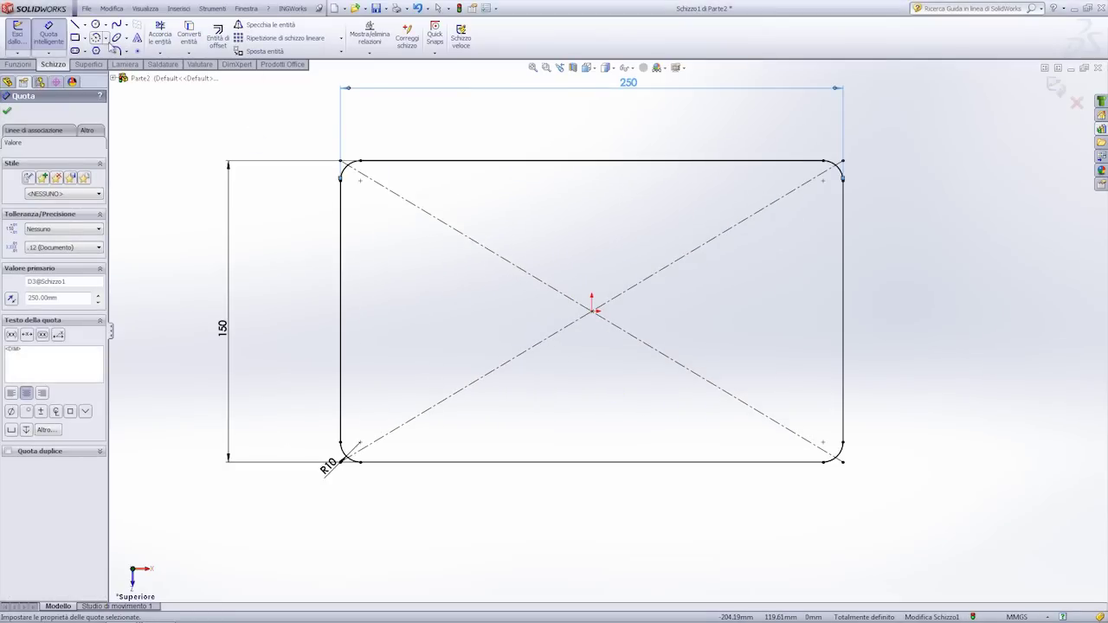
pyautogui.click(95, 24)
# - Draw a Ø5 construction circle centred on the rectangle's bottom edge
pyautogui.scroll(-2, 599, 434)
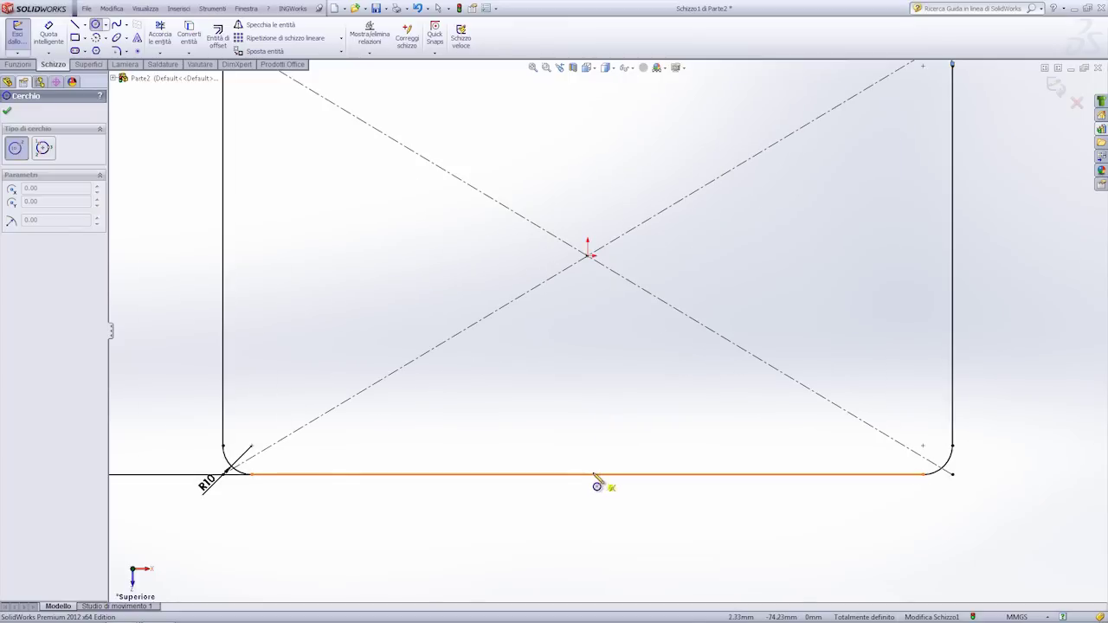
pyautogui.moveTo(588, 475); pyautogui.dragTo(605, 474)
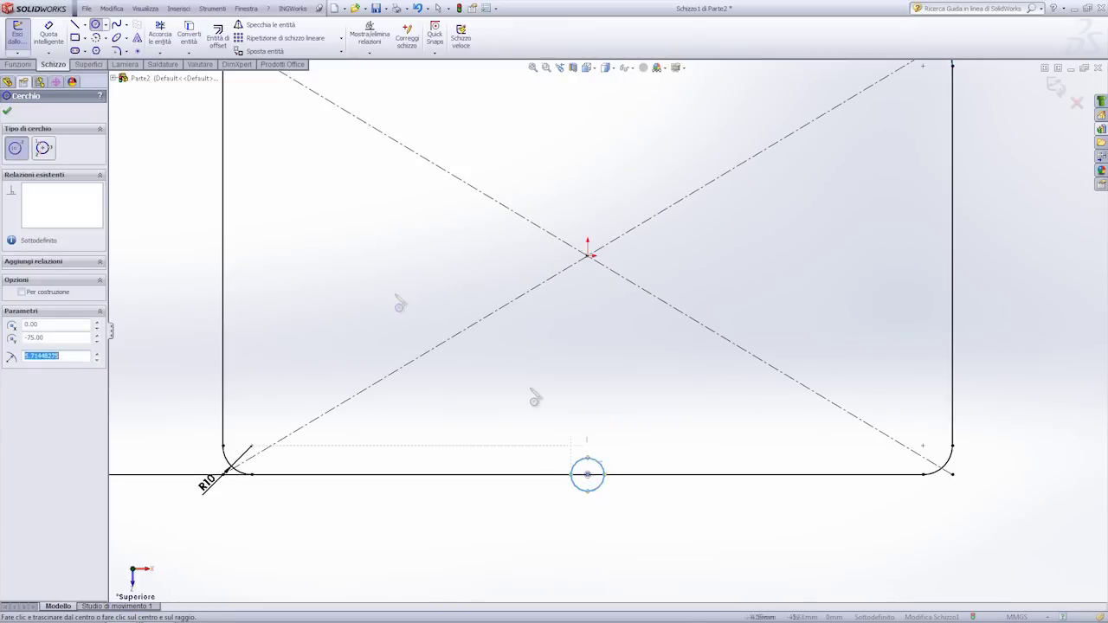
pyautogui.click(23, 292)
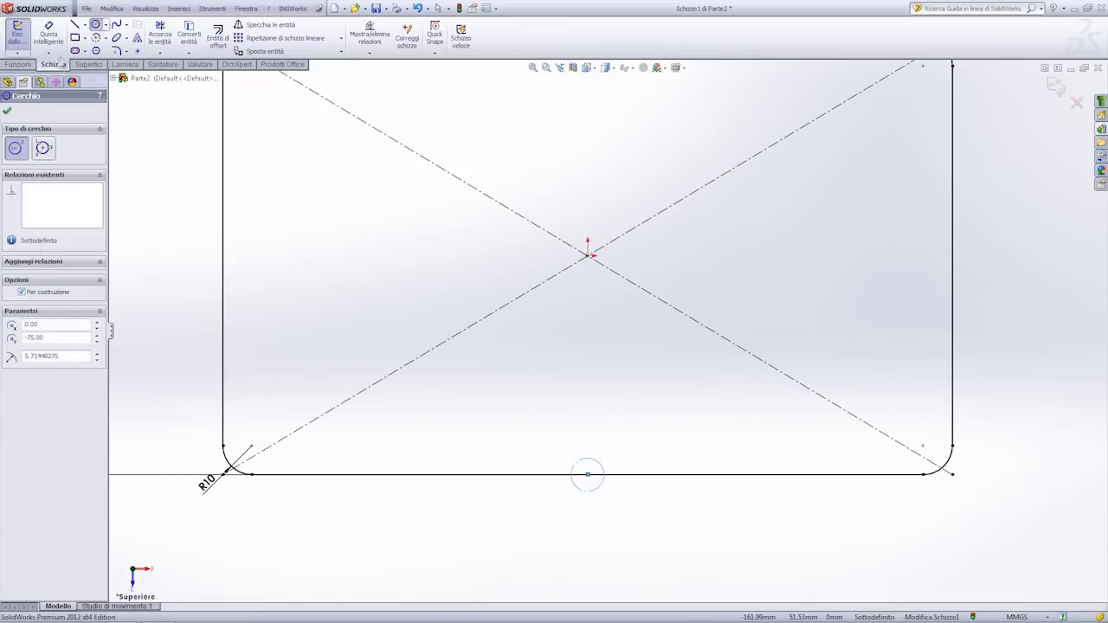
pyautogui.click(49, 34)
pyautogui.click(600, 463)
pyautogui.click(602, 433)
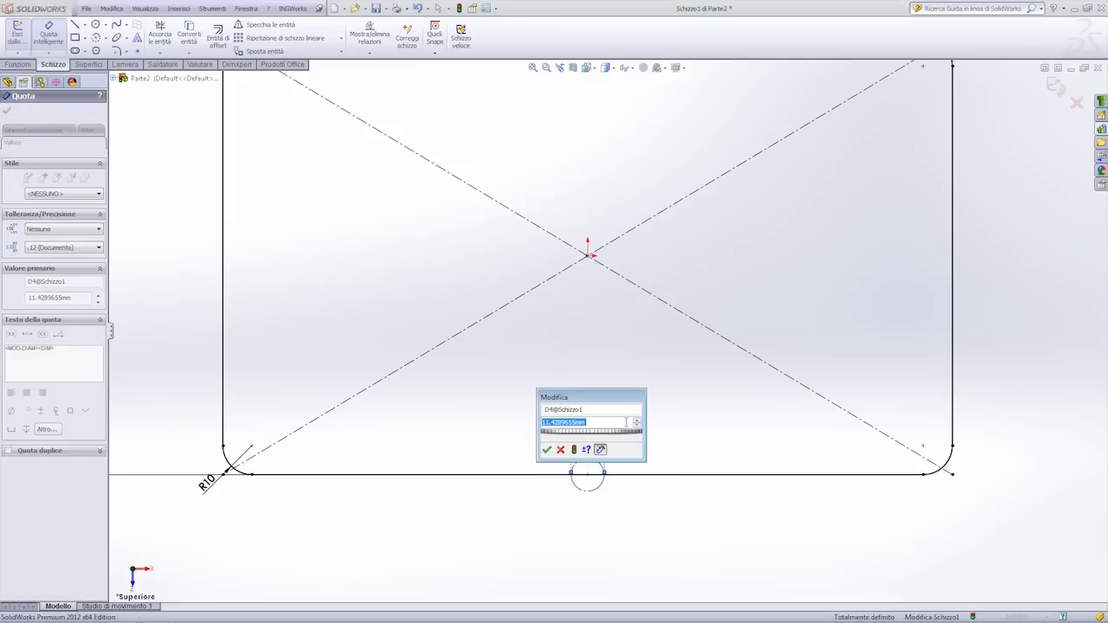
pyautogui.write('5')
pyautogui.press('Return')
# - Trim the bottom edge inside the circle to leave a 5 mm gap, then exit the sketch
pyautogui.scroll(-2, 580, 442)
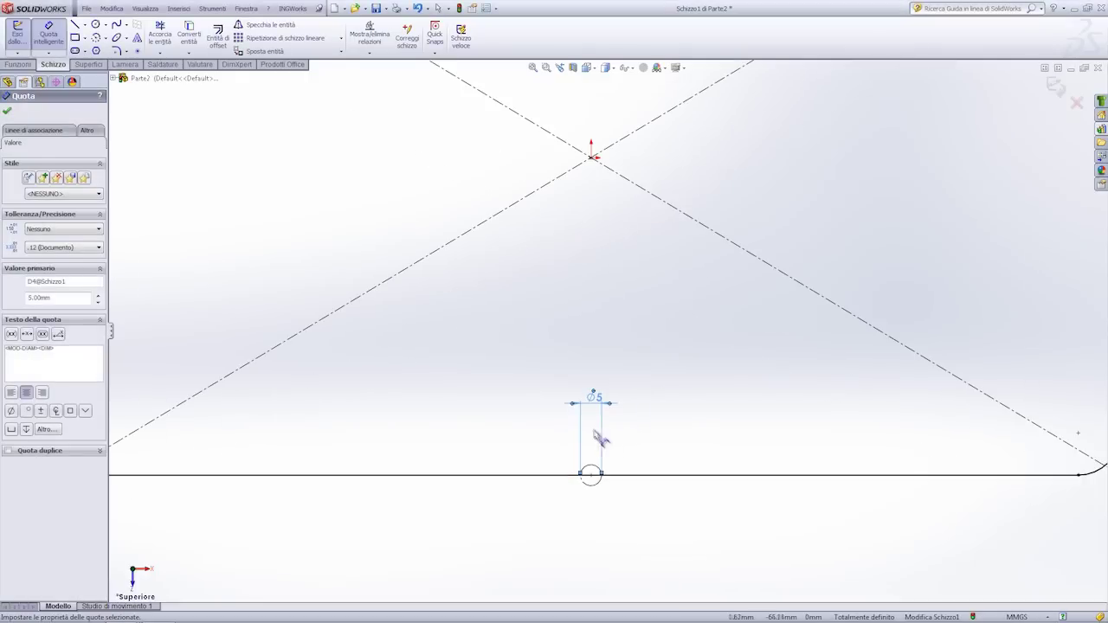
pyautogui.click(160, 35)
pyautogui.scroll(-2, 598, 470)
pyautogui.scroll(-2, 598, 470)
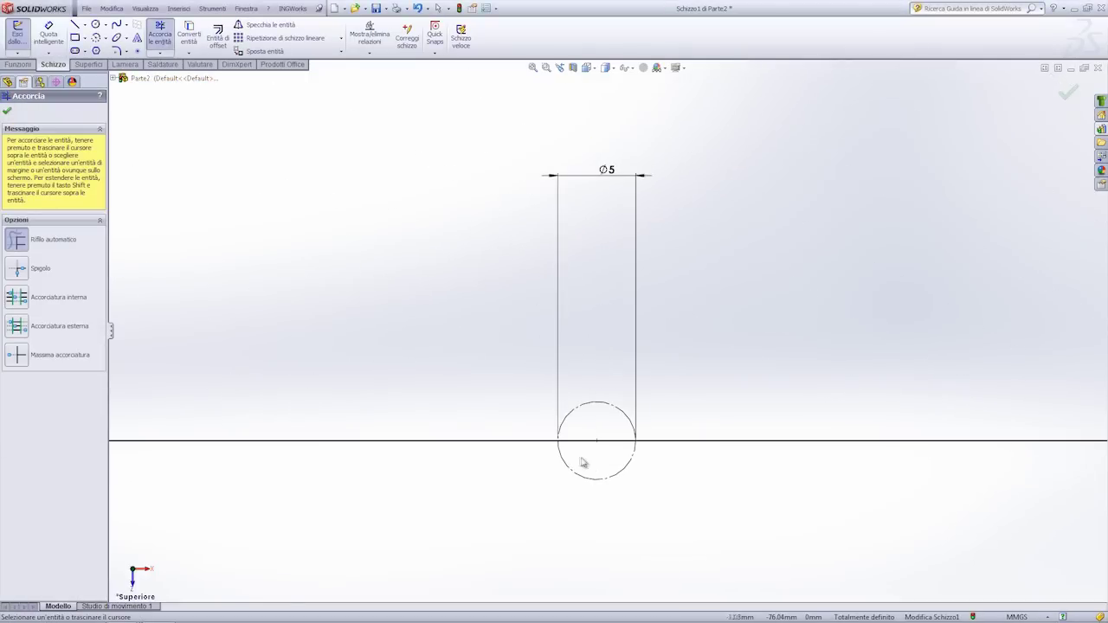
pyautogui.press('f')
pyautogui.click(1075, 94)
pyautogui.click(1055, 84)
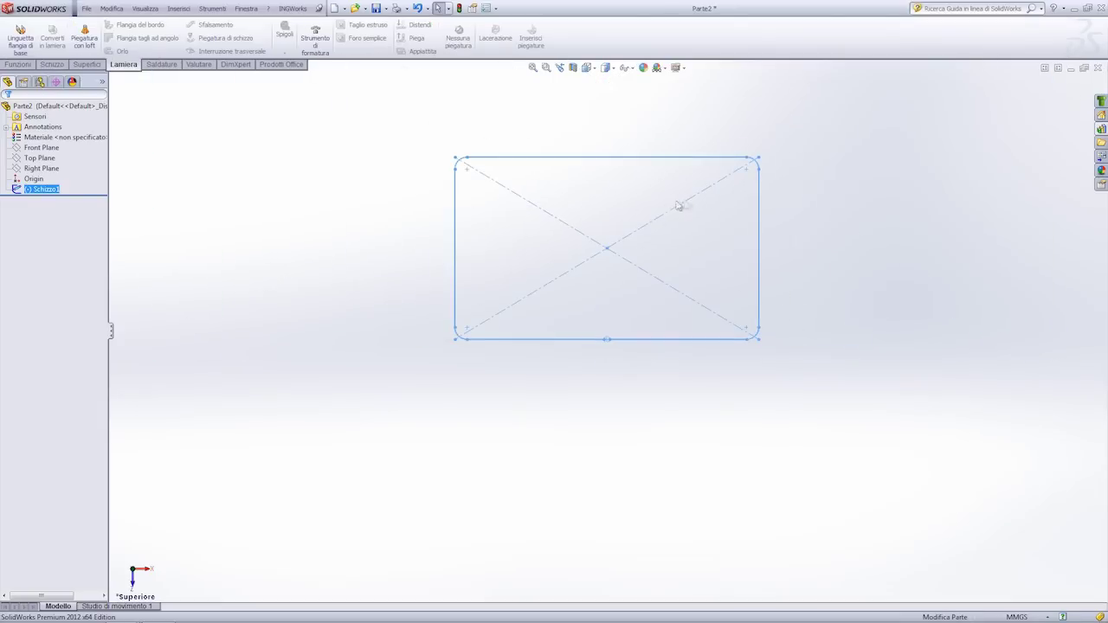
# - Create plane Piano1 offset 200 mm from the Top Plane and start a sketch on it
pyautogui.moveTo(442, 305); pyautogui.dragTo(431, 144, button='middle')
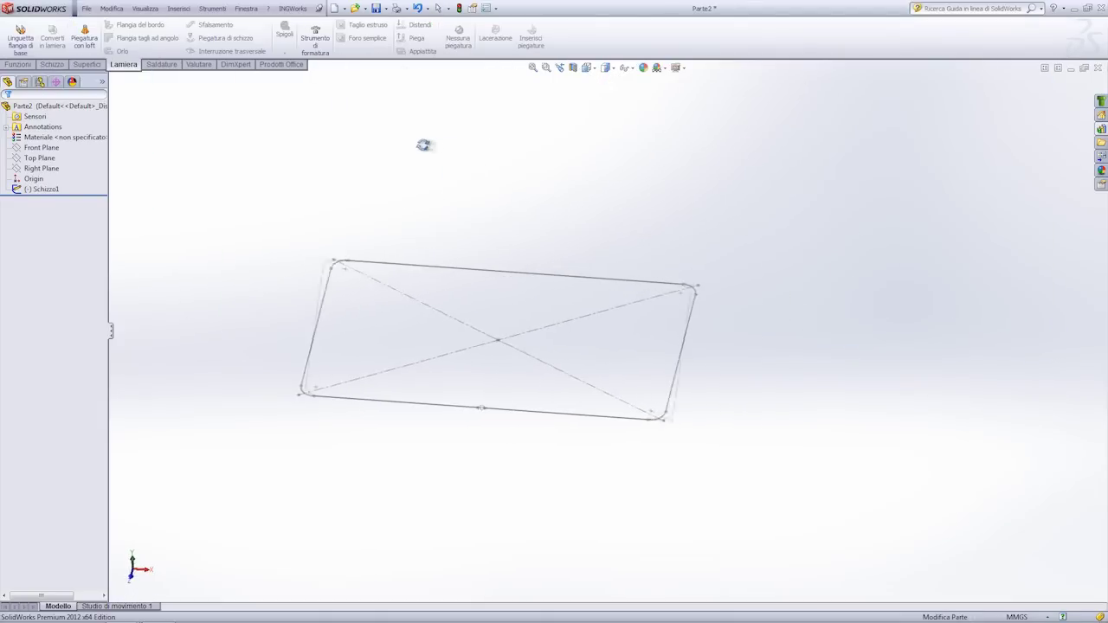
pyautogui.moveTo(391, 280); pyautogui.dragTo(522, 327, button='middle')
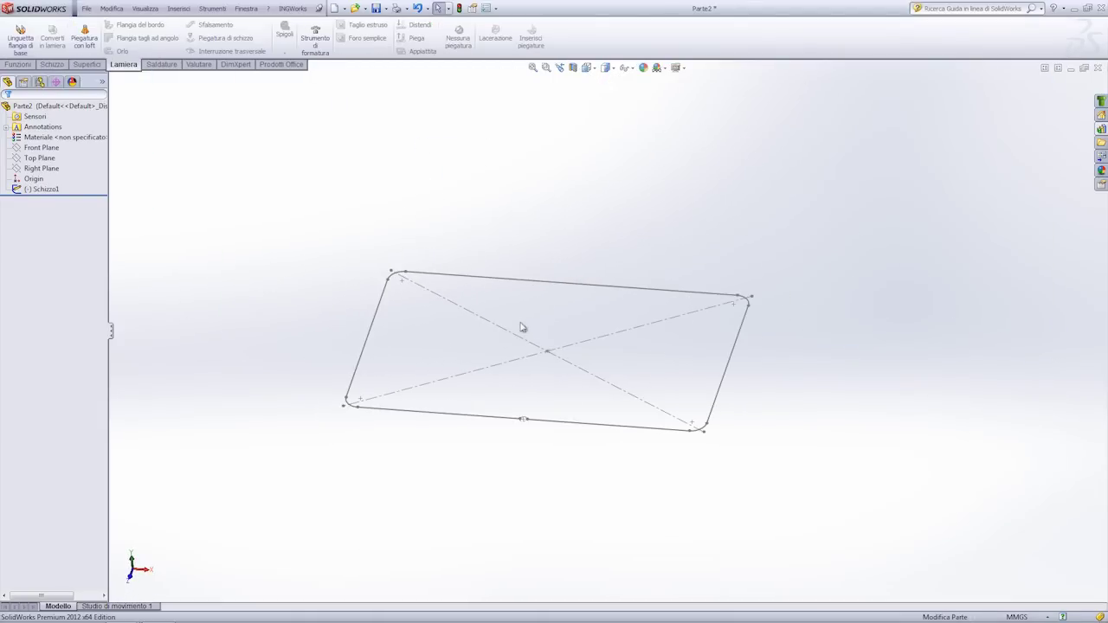
pyautogui.click(39, 157)
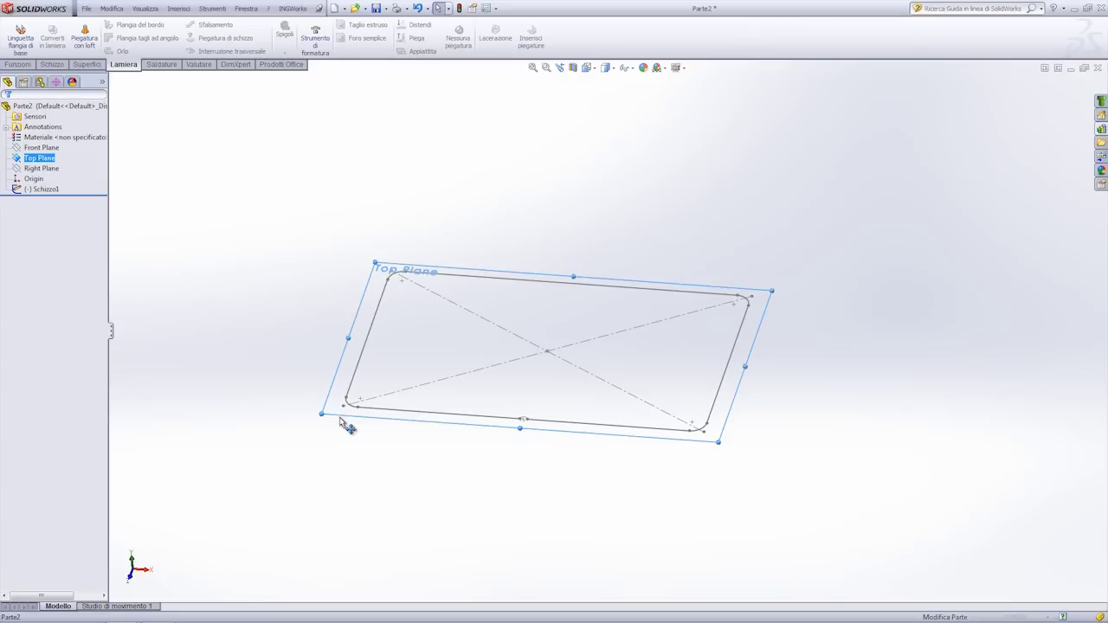
pyautogui.keyDown('ctrl'); pyautogui.moveTo(340, 419); pyautogui.dragTo(363, 243); pyautogui.keyUp('ctrl')
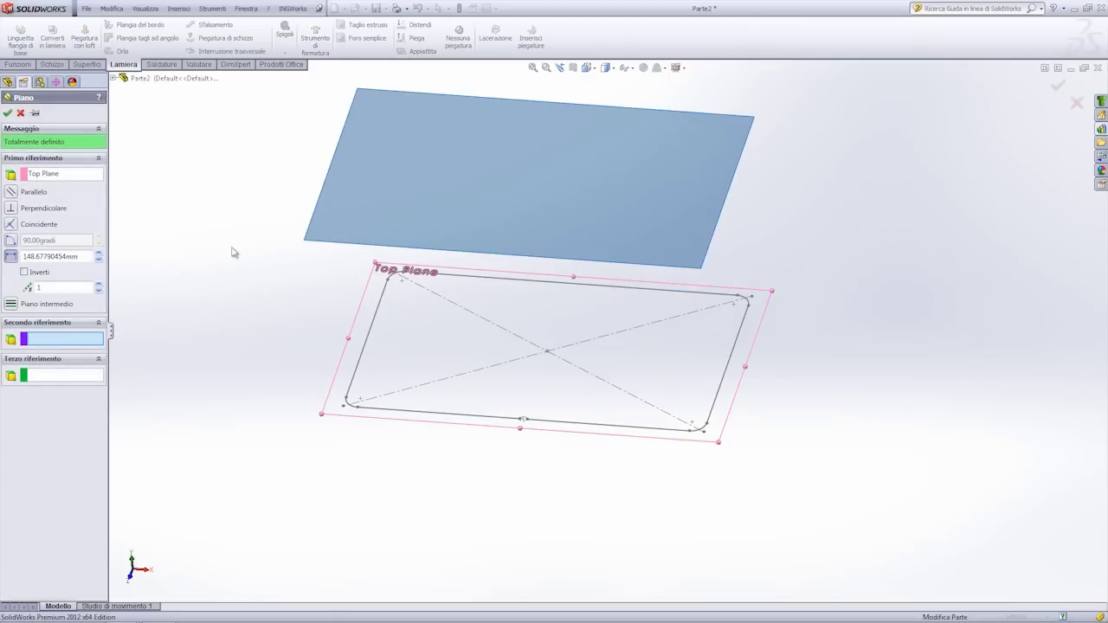
pyautogui.moveTo(92, 256); pyautogui.dragTo(26, 256)
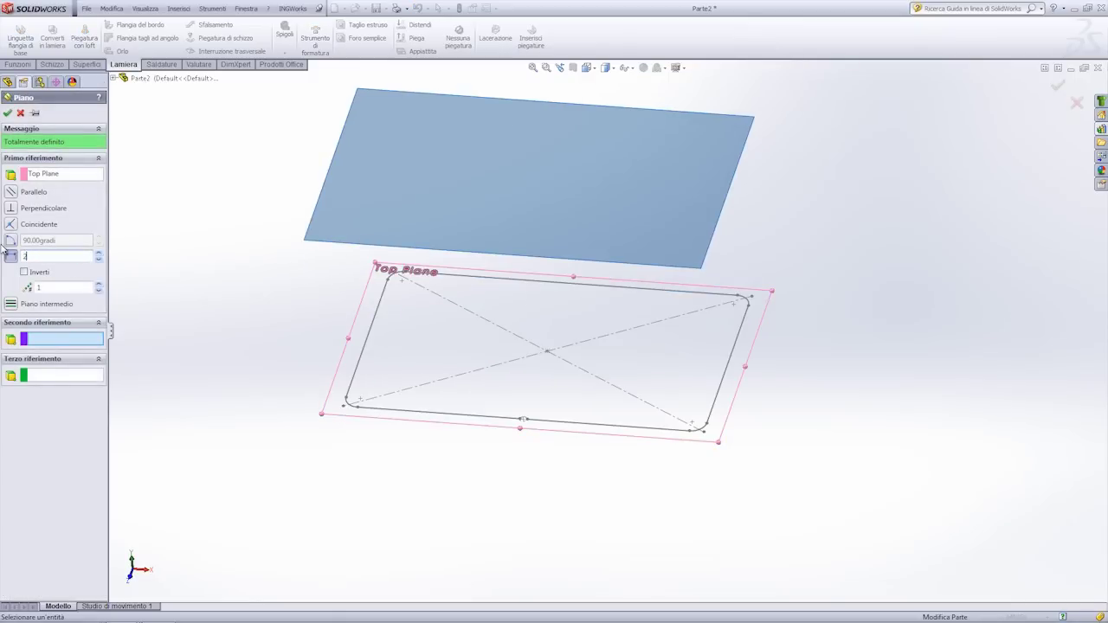
pyautogui.write('00')
pyautogui.press('Return')
pyautogui.click(7, 113)
pyautogui.click(572, 214)
pyautogui.click(572, 199)
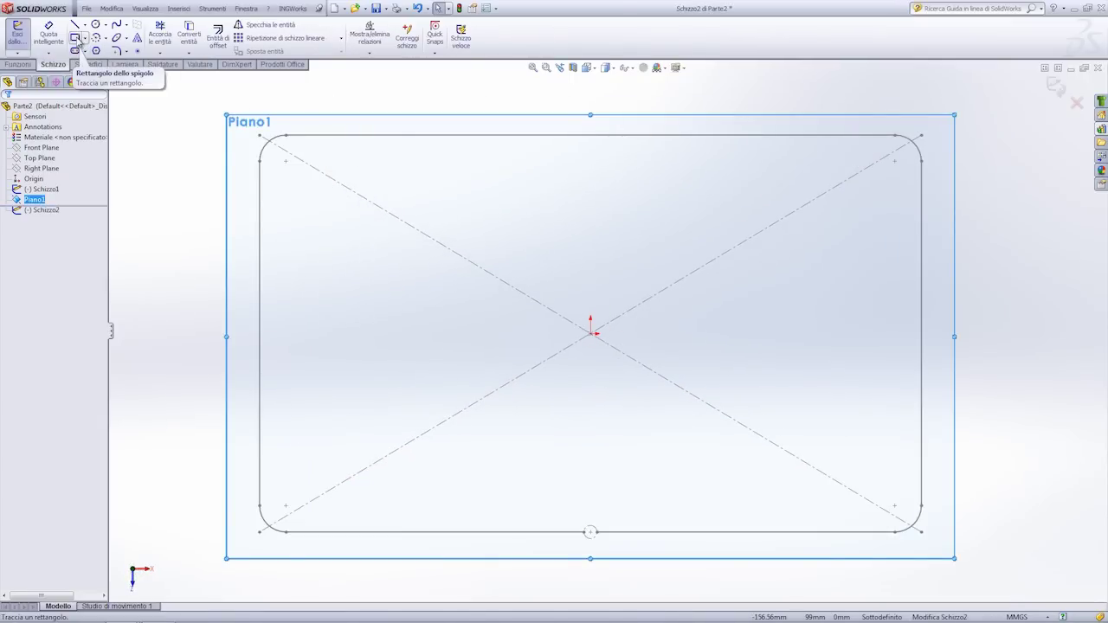
# - Draw a centre rectangle on the origin and make its left and top sides equal
pyautogui.click(76, 39)
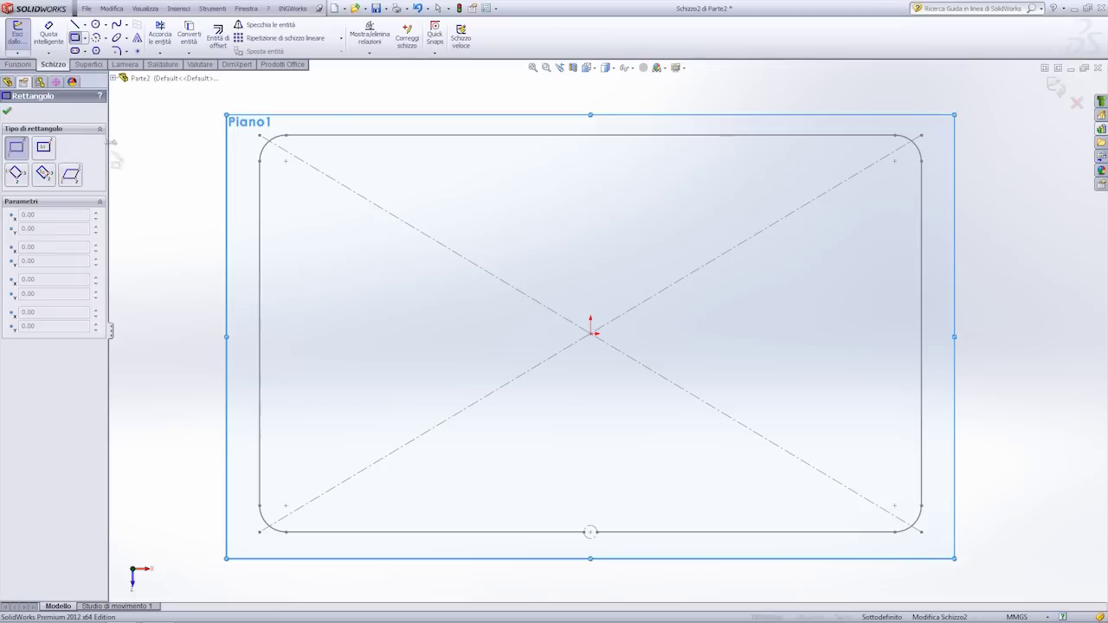
pyautogui.click(48, 153)
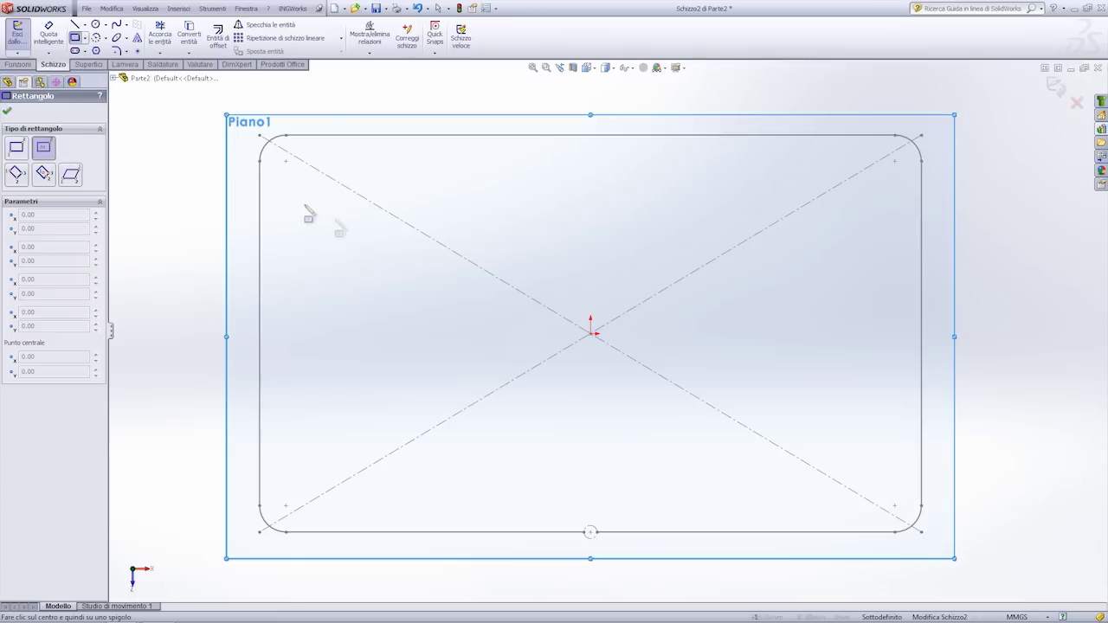
pyautogui.click(591, 334)
pyautogui.click(426, 198)
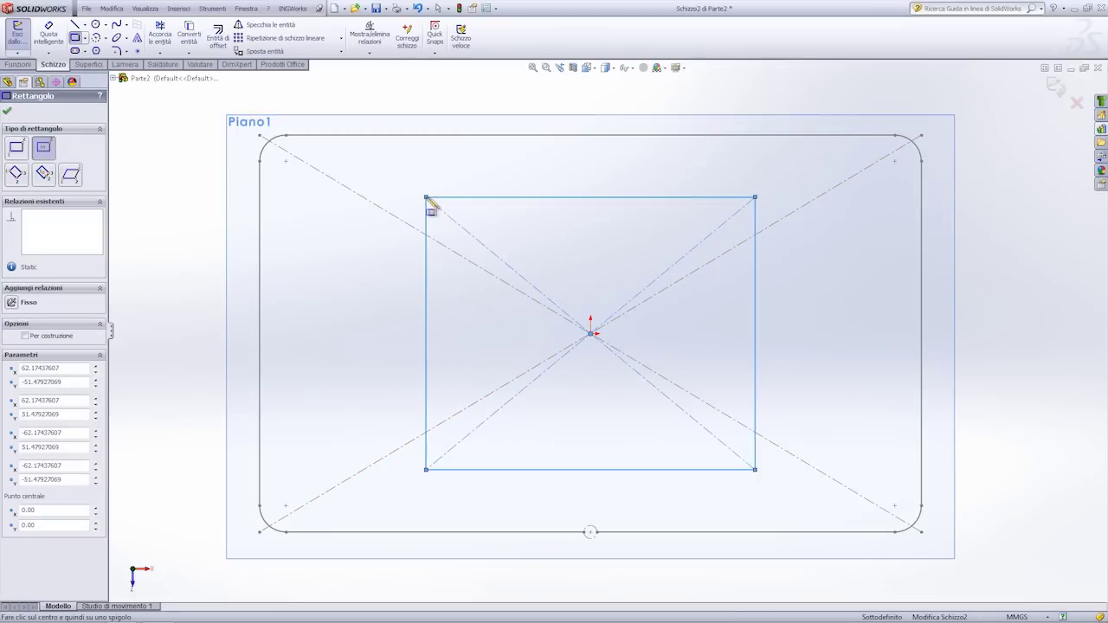
pyautogui.press('Escape')
pyautogui.click(426, 217)
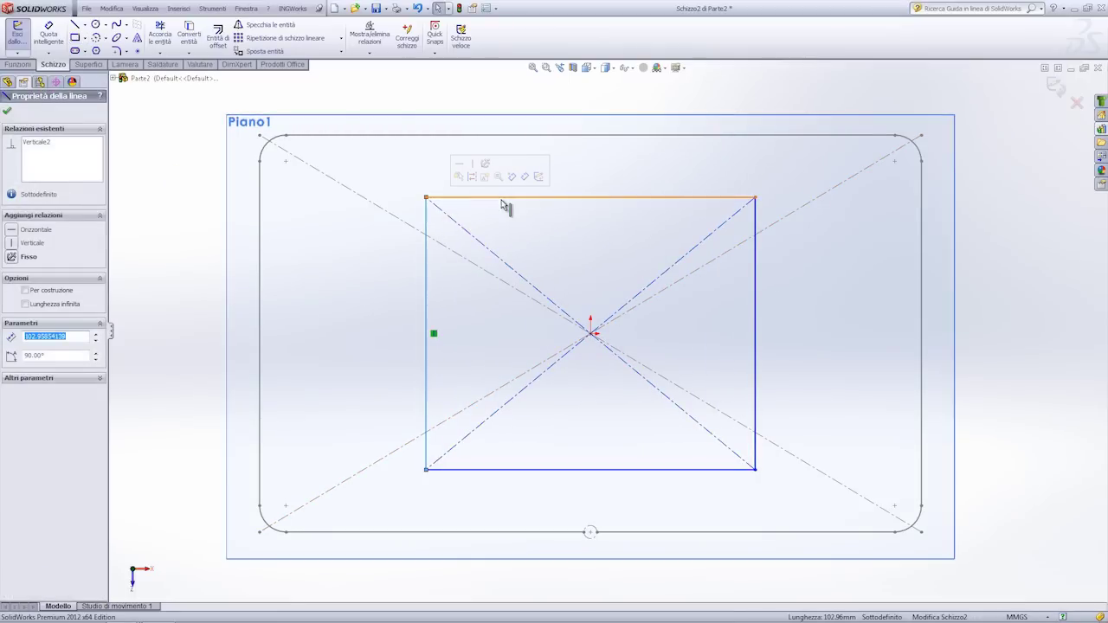
pyautogui.keyDown('ctrl'); pyautogui.click(495, 198); pyautogui.keyUp('ctrl')
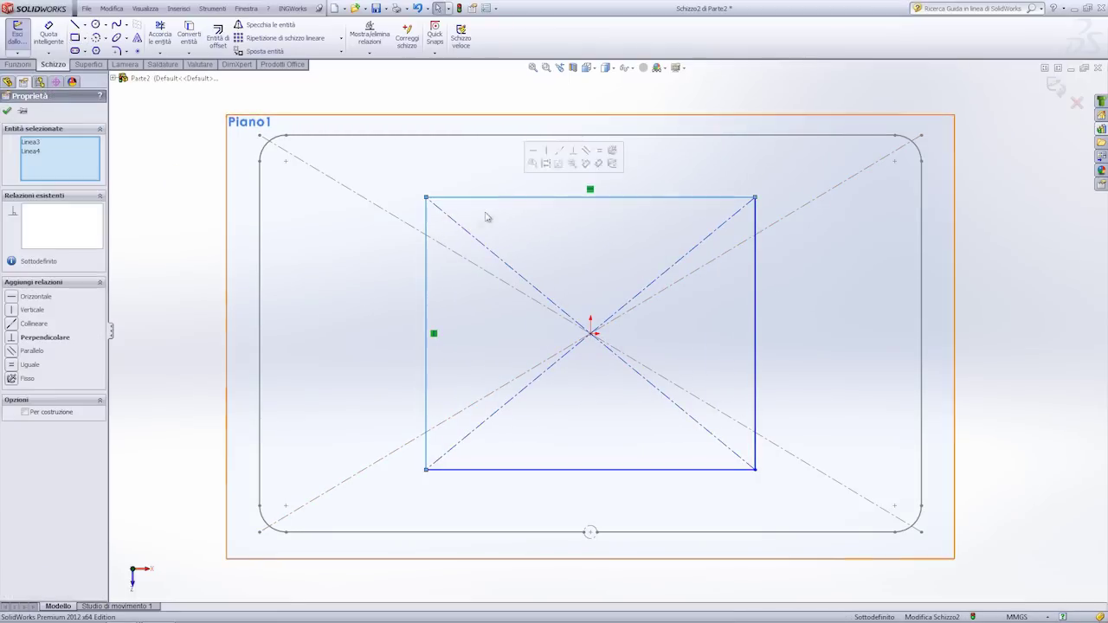
pyautogui.click(20, 368)
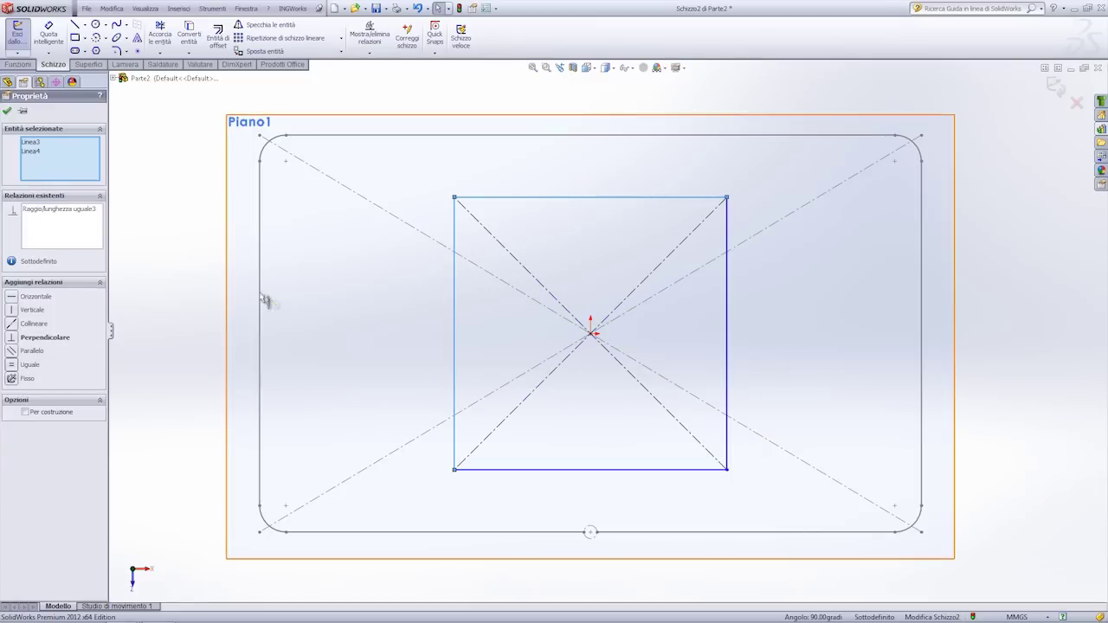
# - Dimension the square's side to 100 mm, fully defining the sketch
pyautogui.click(54, 42)
pyautogui.click(455, 317)
pyautogui.click(381, 394)
pyautogui.write('100')
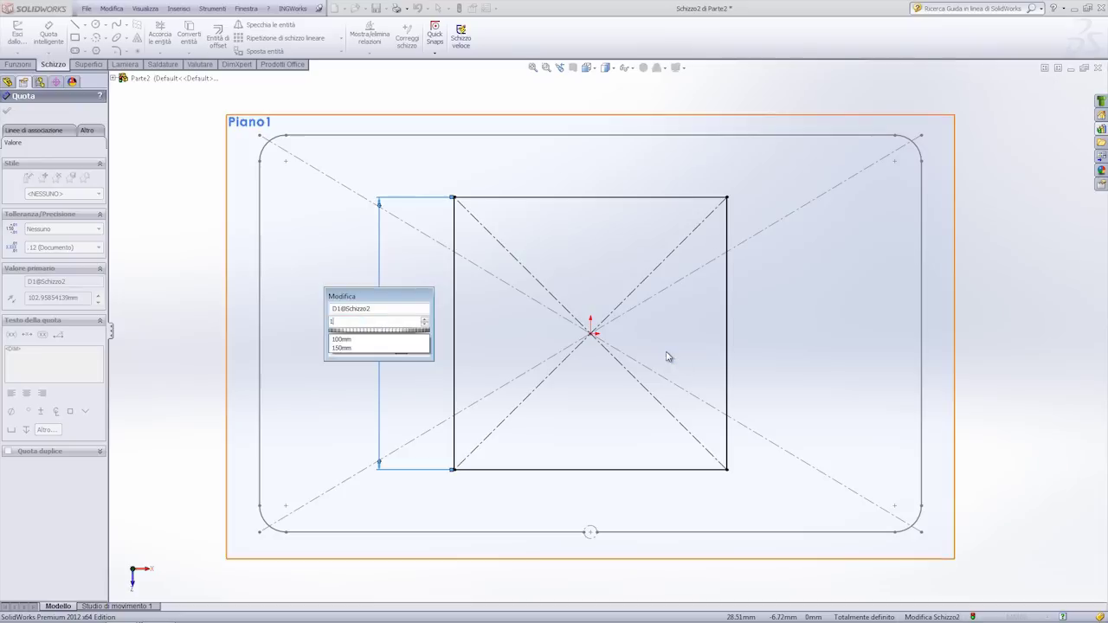
pyautogui.press('Return')
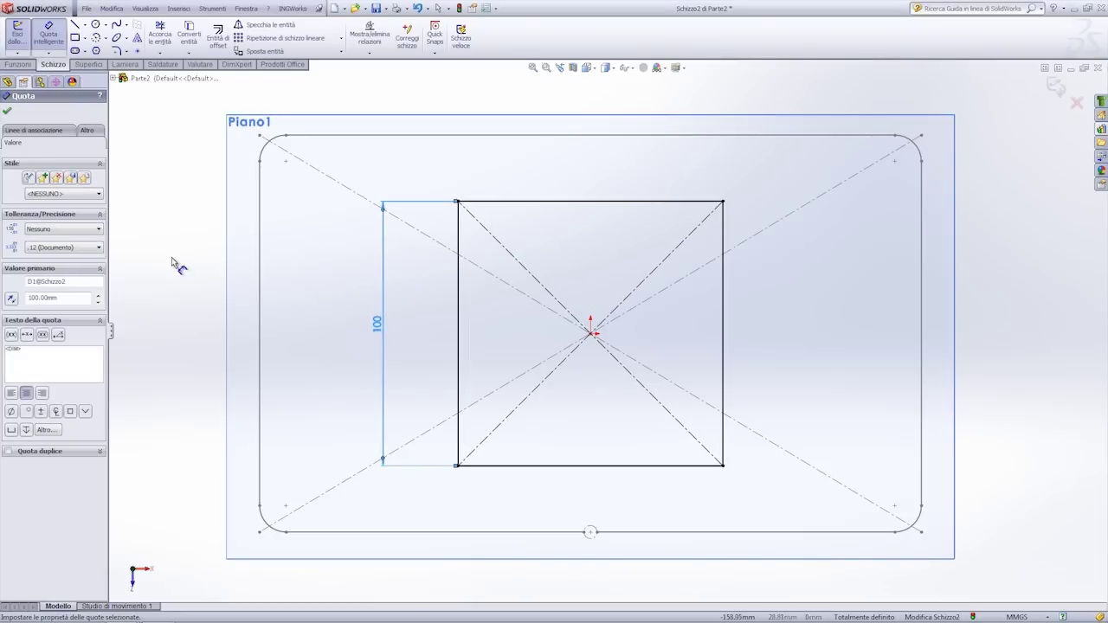
pyautogui.press('Escape')
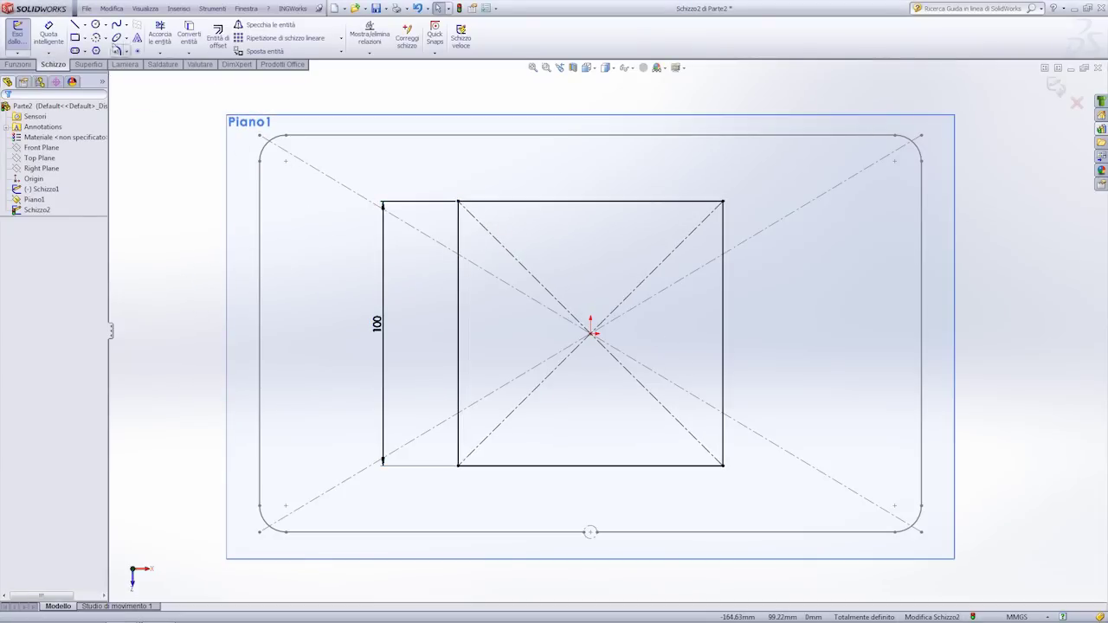
pyautogui.click(117, 51)
pyautogui.write('47')
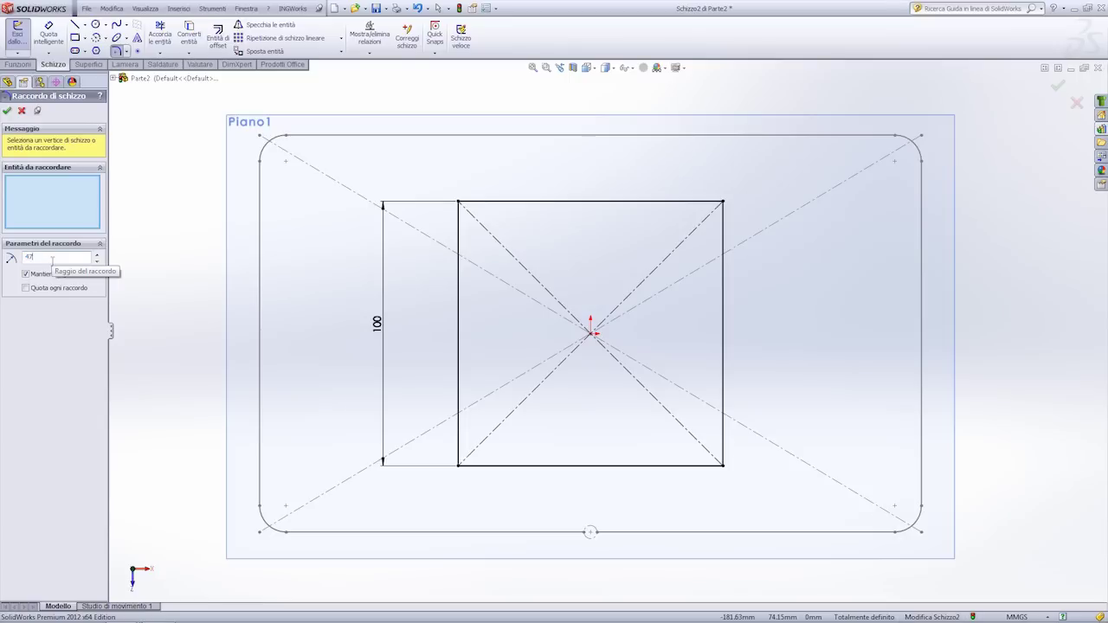
# - Fillet each of the square's four corners at R47, accepting each warning
pyautogui.click(462, 204)
pyautogui.click(592, 323)
pyautogui.click(723, 204)
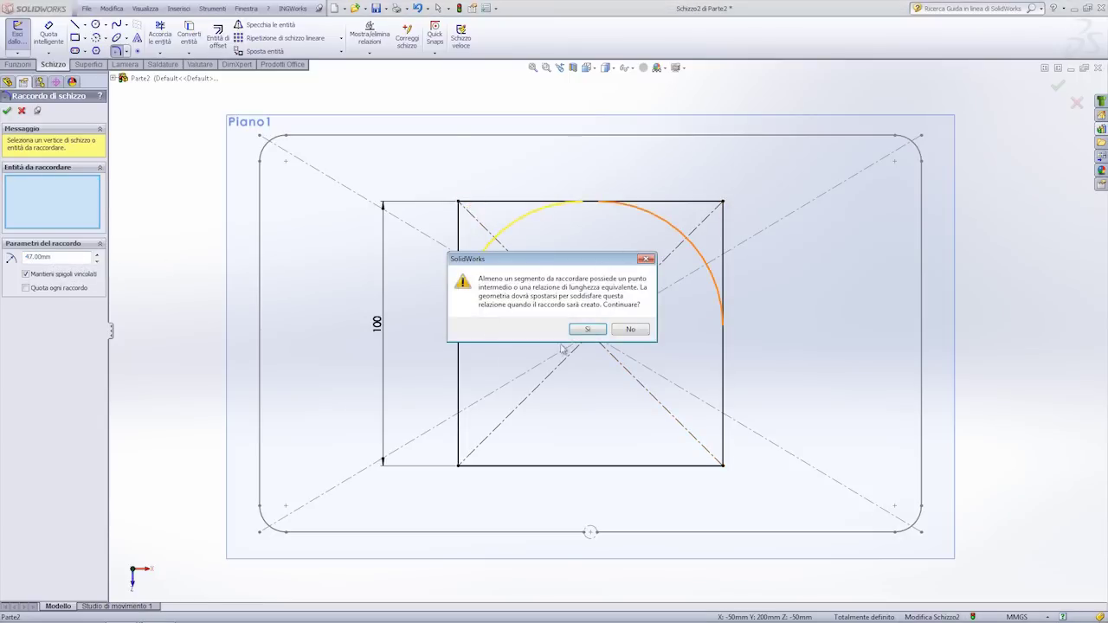
pyautogui.click(587, 329)
pyautogui.click(723, 465)
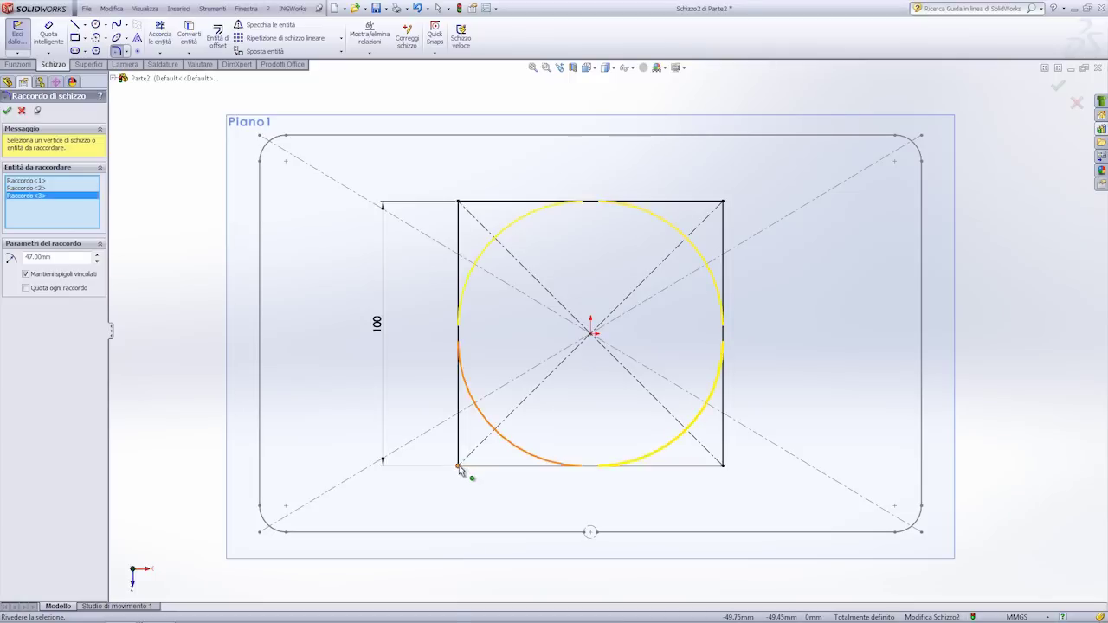
pyautogui.click(459, 467)
pyautogui.click(588, 330)
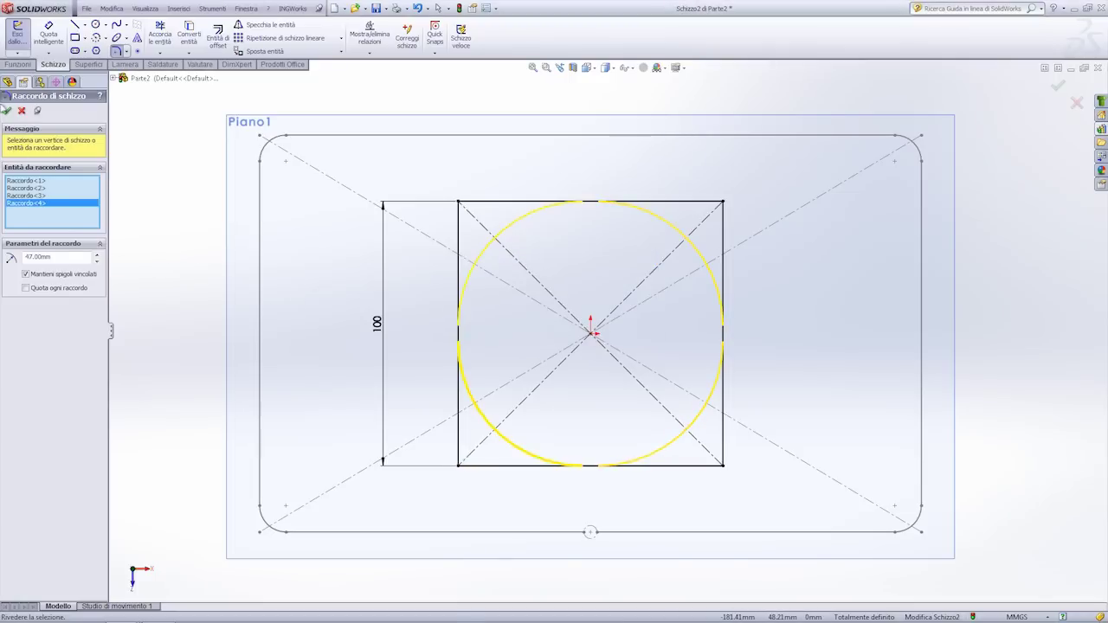
pyautogui.click(9, 113)
pyautogui.click(8, 112)
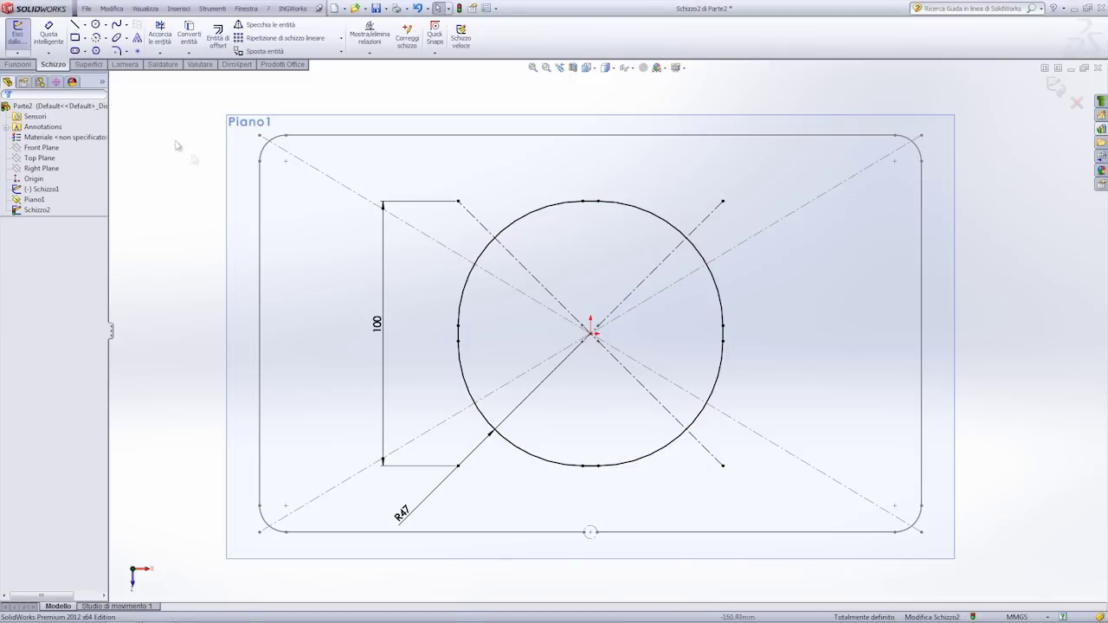
# - Draw a construction square enclosing the near-circle
pyautogui.click(75, 38)
pyautogui.moveTo(459, 202); pyautogui.dragTo(723, 466)
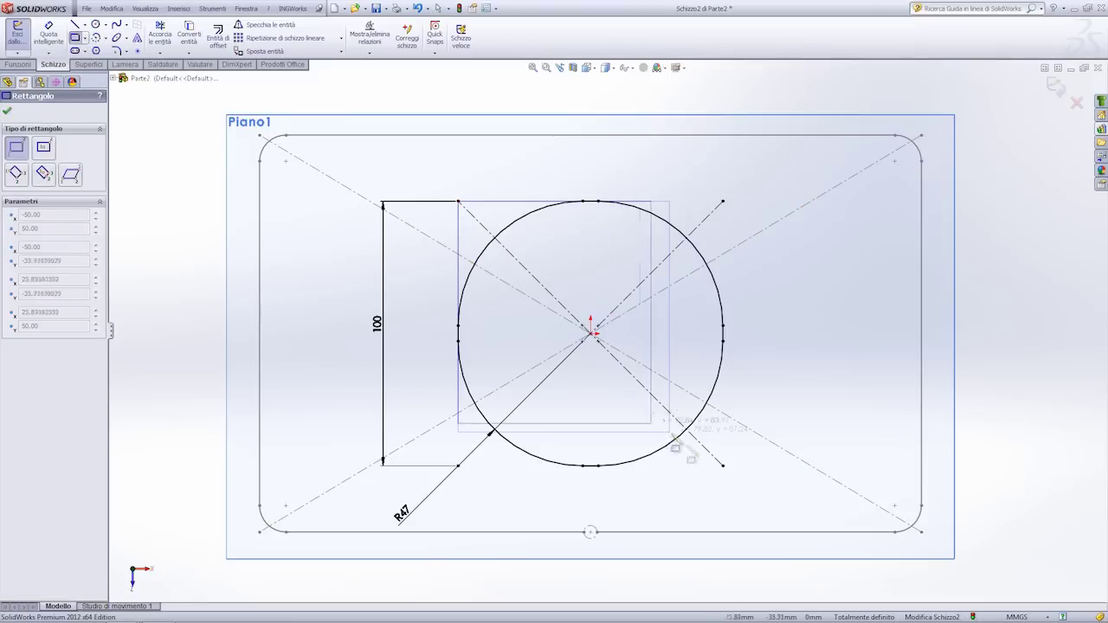
pyautogui.click(27, 403)
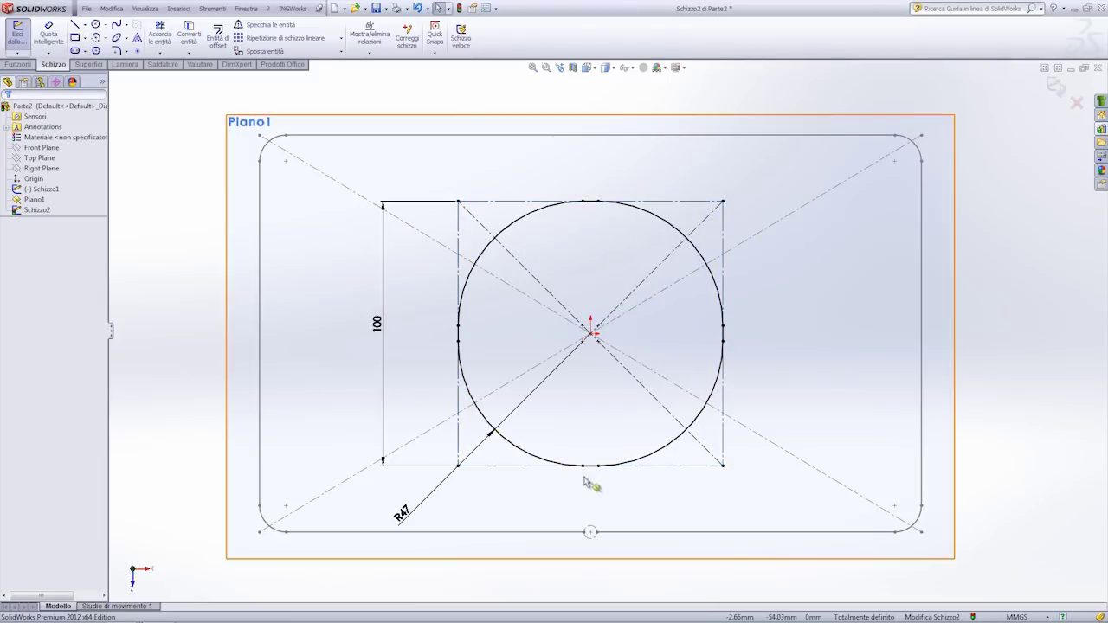
pyautogui.scroll(-2, 590, 481)
pyautogui.scroll(-1, 606, 459)
# - Delete the short bottom line and make the arc tangent to the bottom construction line
pyautogui.click(606, 461)
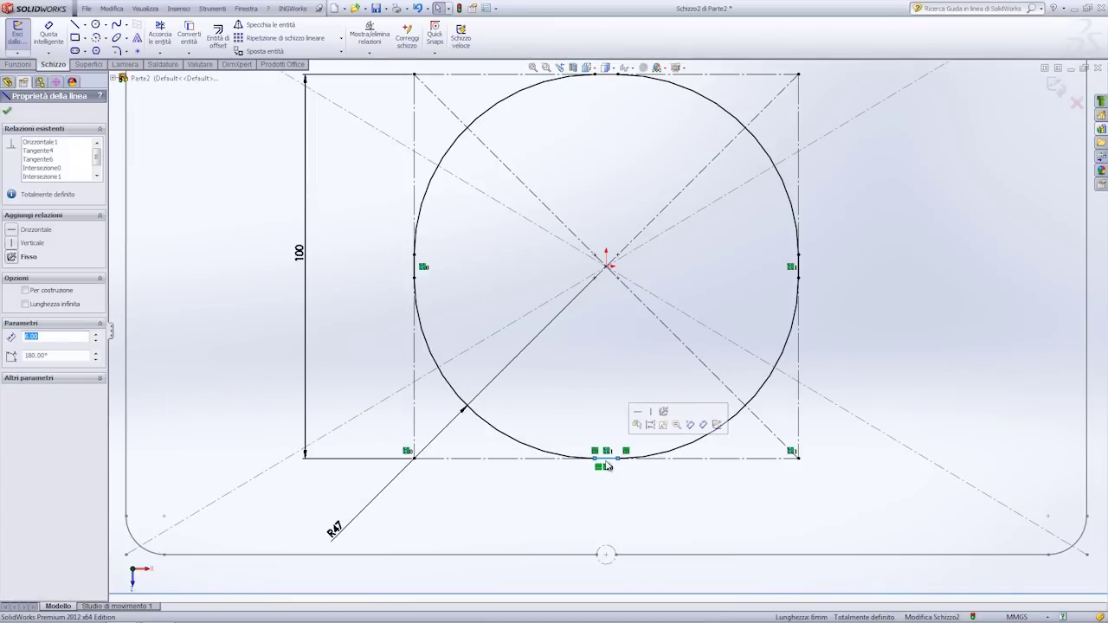
pyautogui.press('Delete')
pyautogui.scroll(-2, 615, 468)
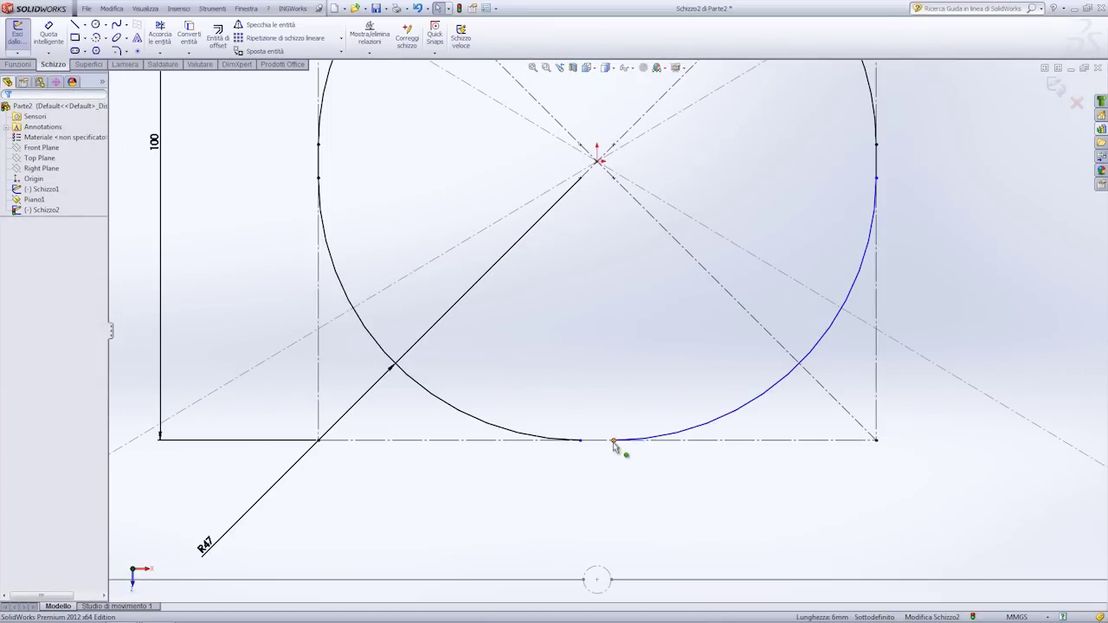
pyautogui.click(613, 443)
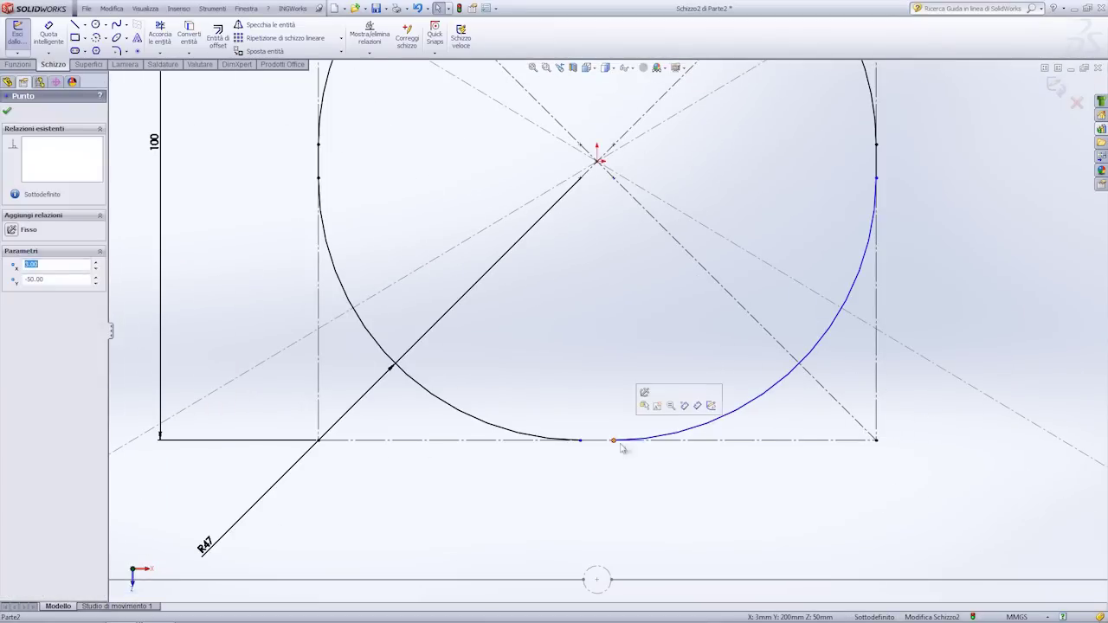
pyautogui.keyDown('ctrl'); pyautogui.click(666, 442); pyautogui.keyUp('ctrl')
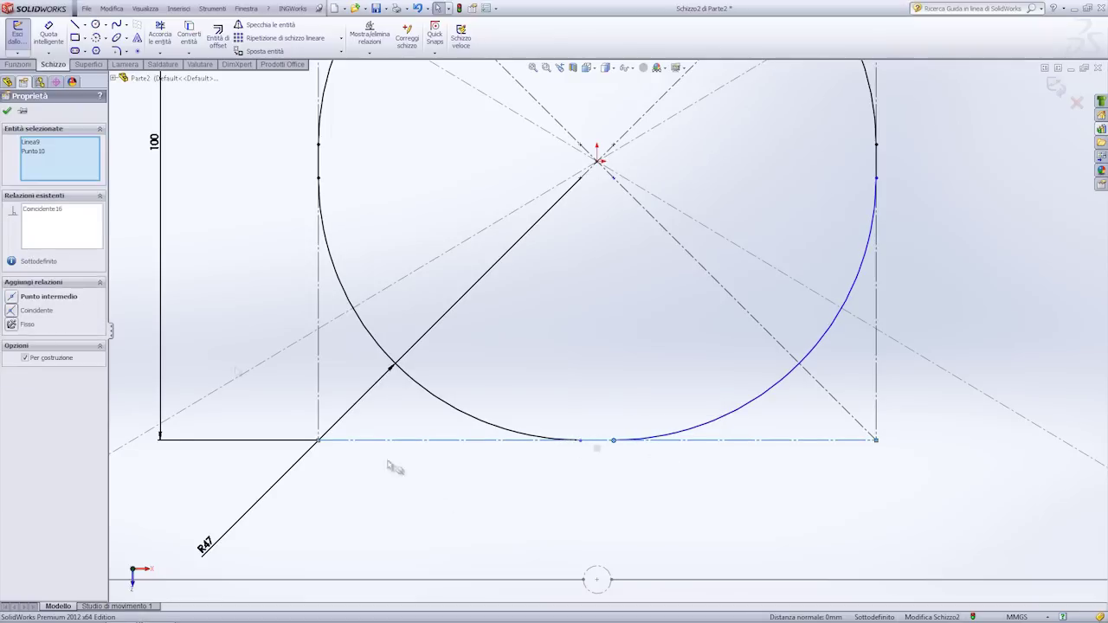
pyautogui.keyDown('ctrl'); pyautogui.click(613, 440); pyautogui.keyUp('ctrl')
pyautogui.keyDown('ctrl'); pyautogui.click(690, 437); pyautogui.keyUp('ctrl')
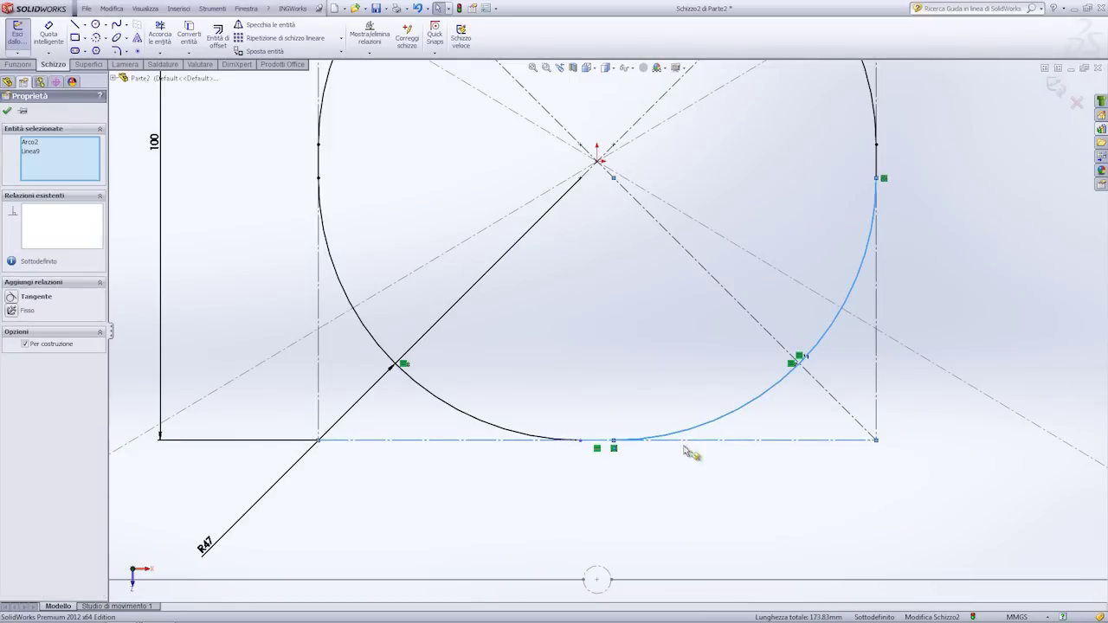
pyautogui.click(37, 296)
pyautogui.click(507, 512)
# - Exit the Schizzo2 sketch
pyautogui.scroll(2, 624, 367)
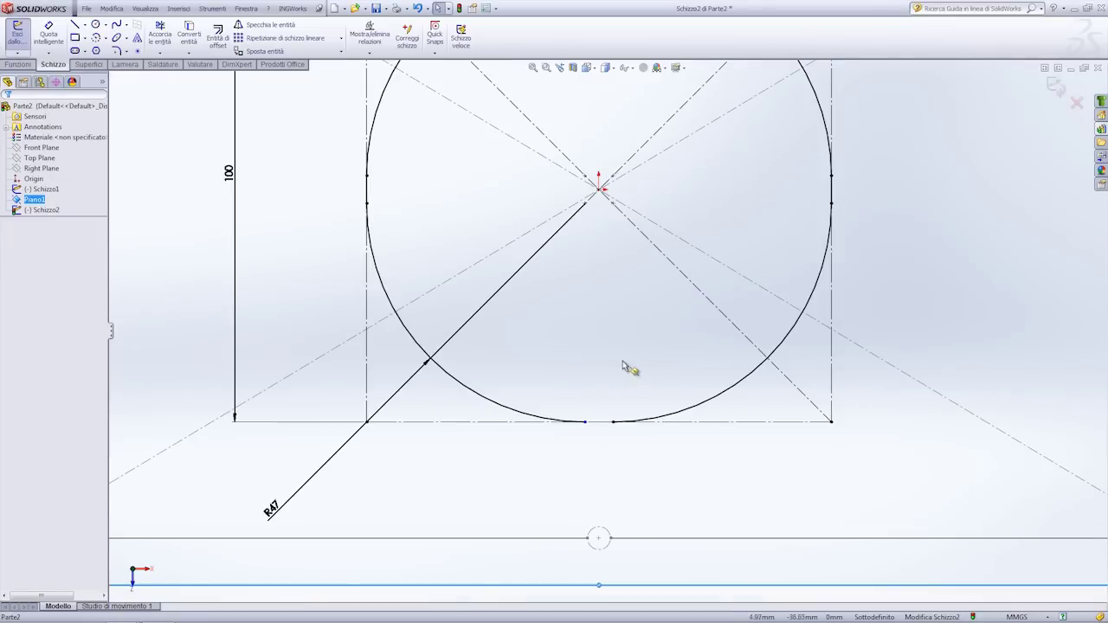
pyautogui.scroll(2, 611, 297)
pyautogui.scroll(1, 577, 265)
pyautogui.scroll(-3, 661, 341)
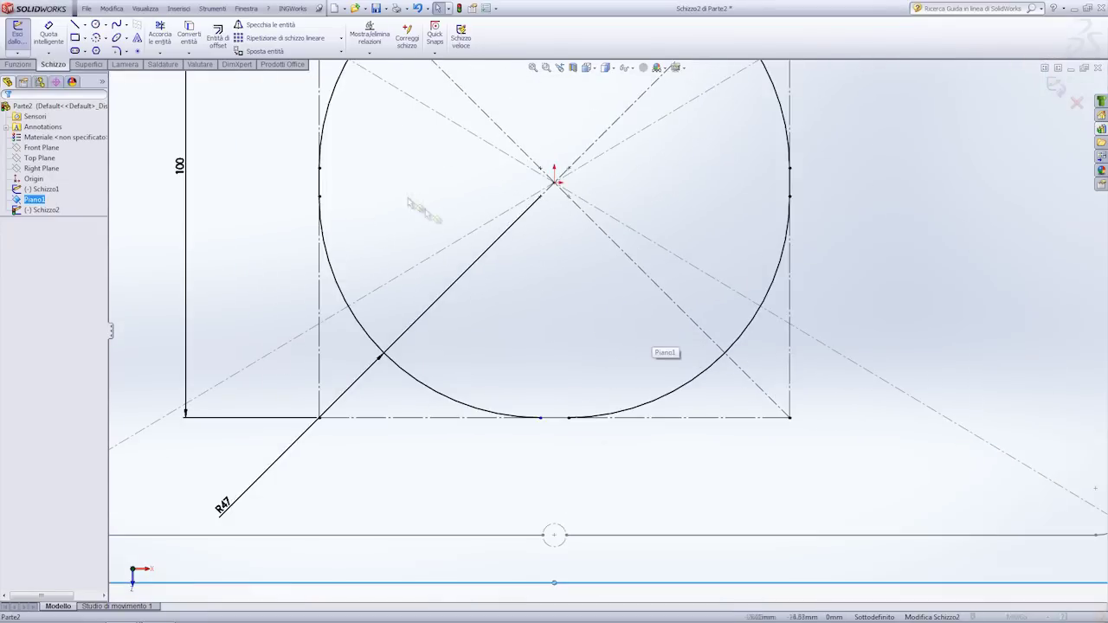
pyautogui.click(1057, 89)
# - Create a lofted bend from the circle sketch to the rounded base rectangle, keeping 2 bend lines
pyautogui.moveTo(903, 339)
pyautogui.mouseDown(button='middle')
pyautogui.moveTo(594, 337)
pyautogui.moveTo(562, 190)
pyautogui.moveTo(601, 257)
pyautogui.moveTo(537, 168)
pyautogui.moveTo(534, 203)
pyautogui.moveTo(581, 331)
pyautogui.moveTo(374, 243)
pyautogui.mouseUp(button='middle')
pyautogui.click(87, 40)
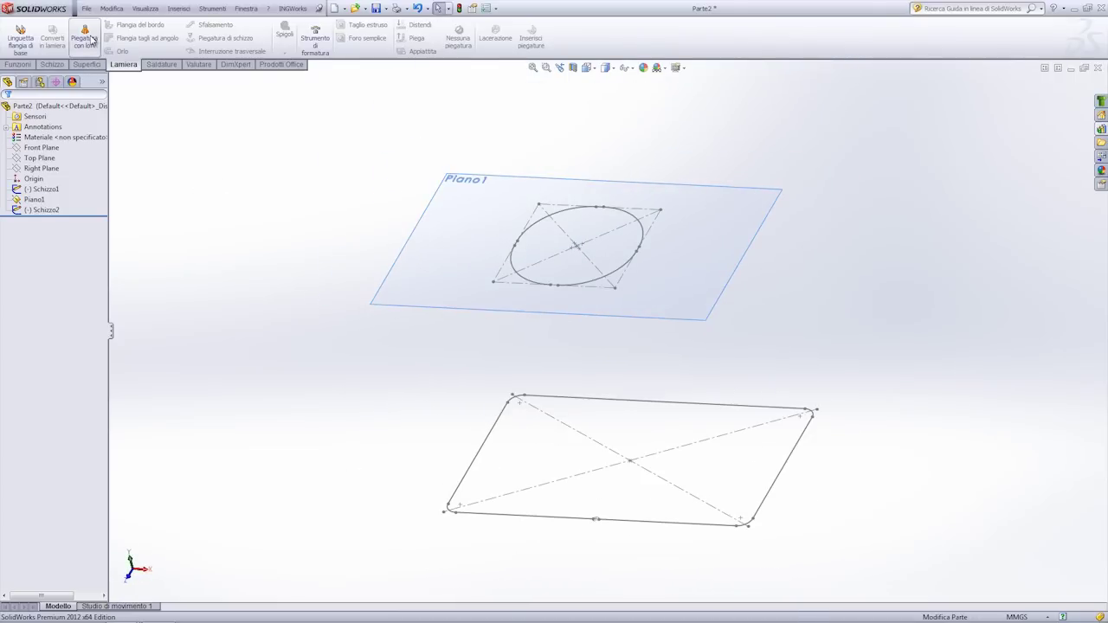
pyautogui.moveTo(358, 292)
pyautogui.mouseDown(button='middle')
pyautogui.moveTo(341, 208)
pyautogui.moveTo(340, 271)
pyautogui.mouseUp(button='middle')
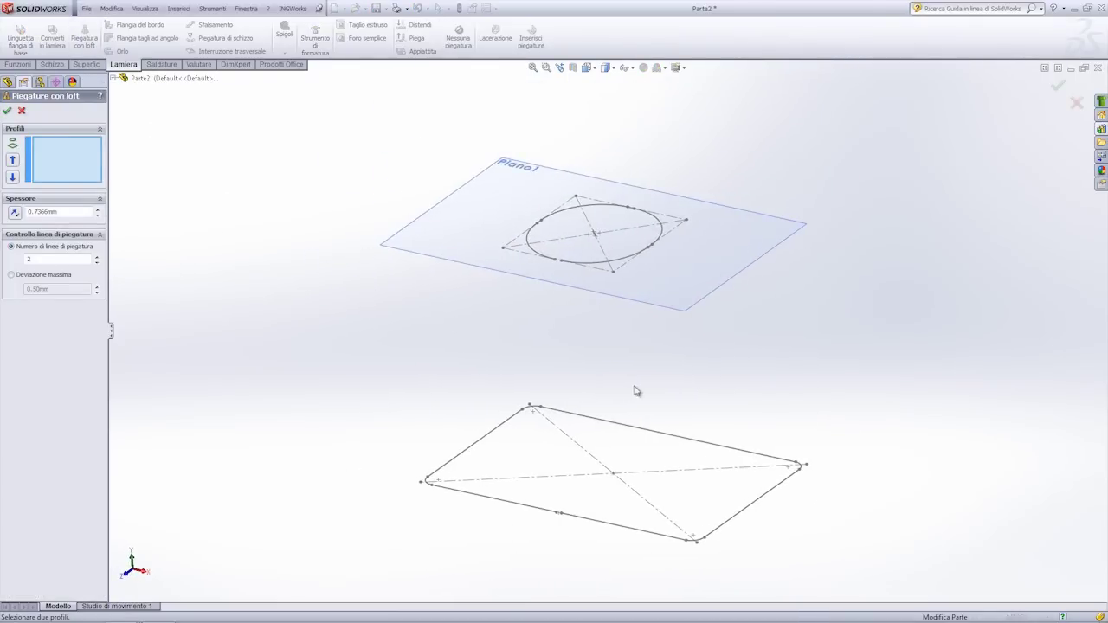
pyautogui.scroll(-2, 636, 389)
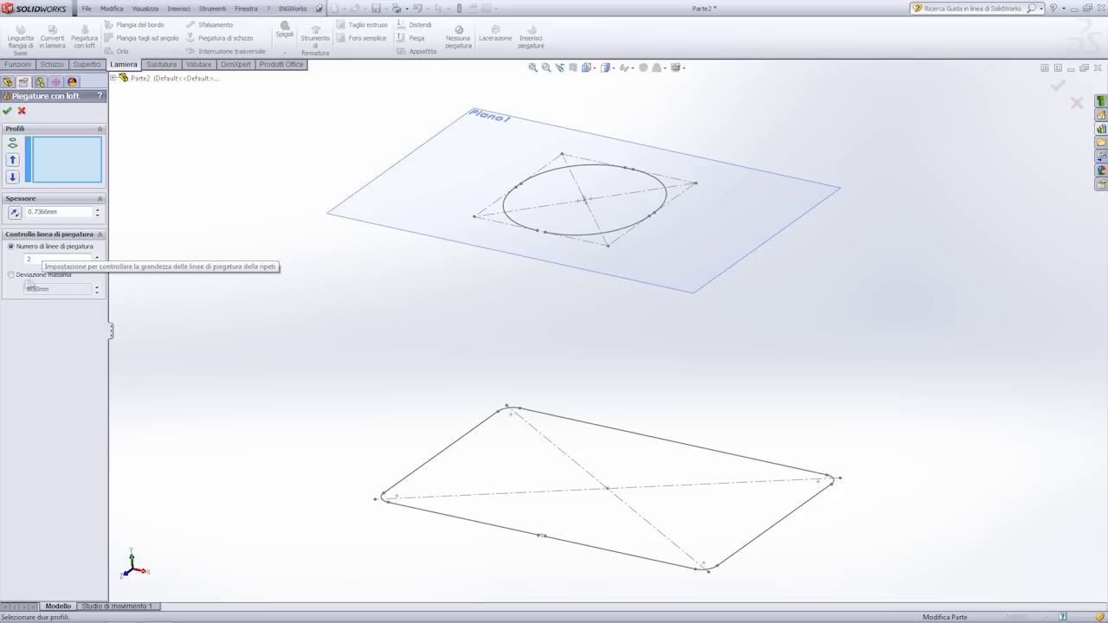
pyautogui.click(12, 275)
pyautogui.click(11, 247)
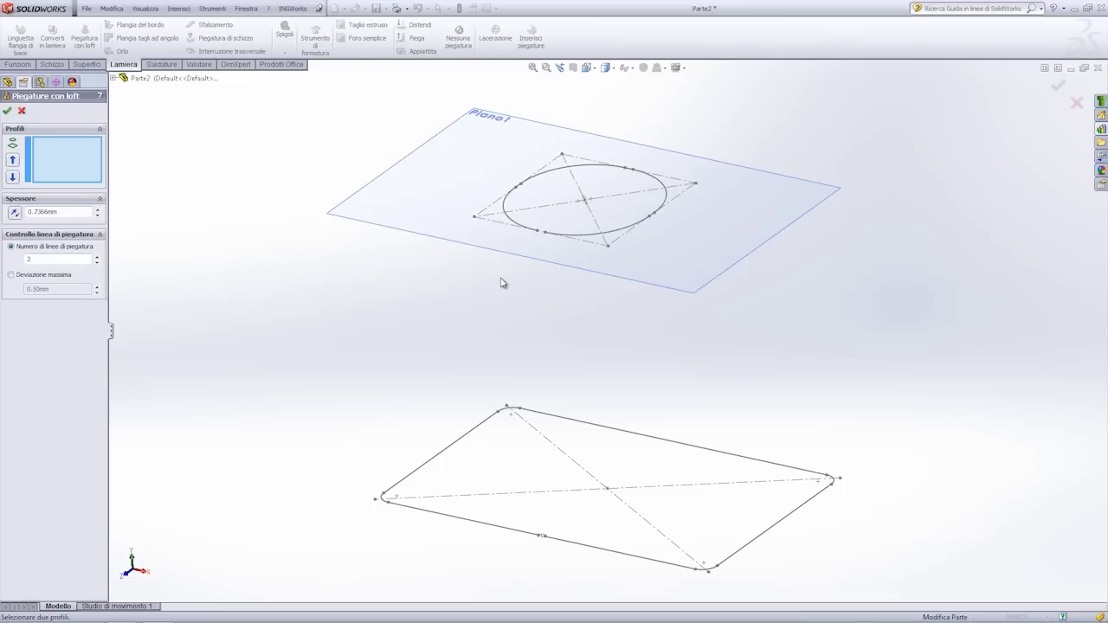
pyautogui.click(547, 235)
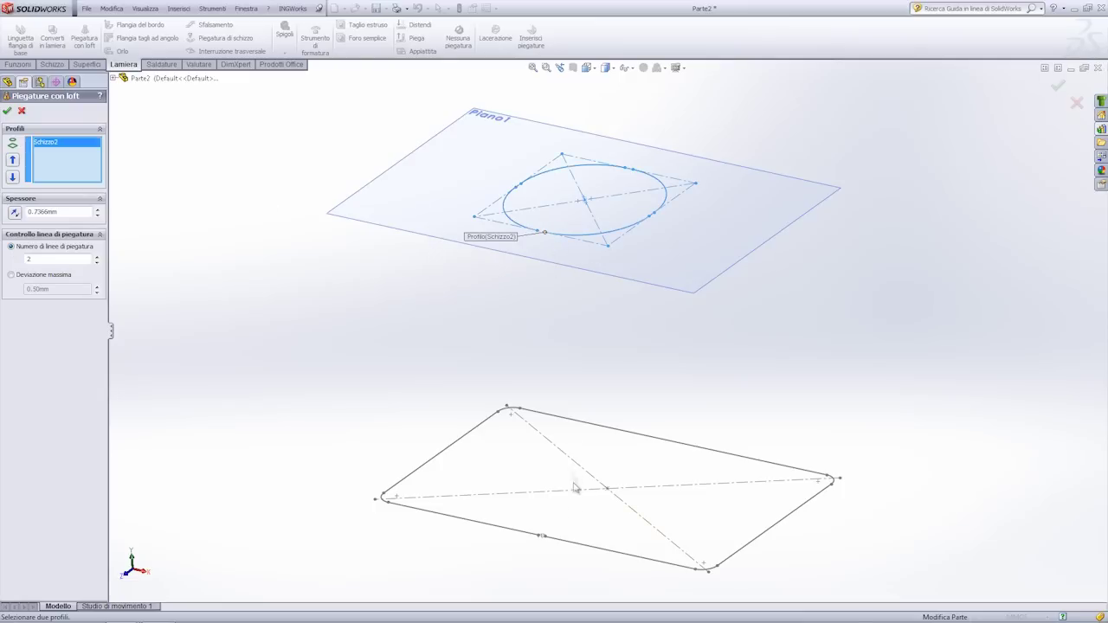
pyautogui.click(548, 538)
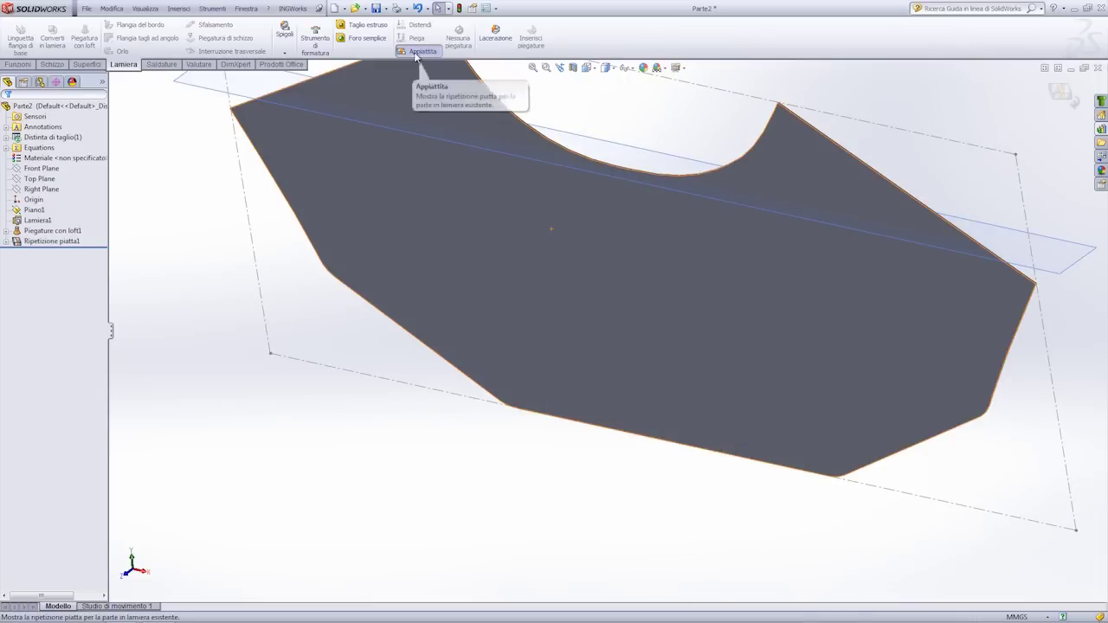
# - Fold the flat pattern back, then delete the Piegature con loft1 feature and confirm
pyautogui.click(416, 53)
pyautogui.click(65, 230)
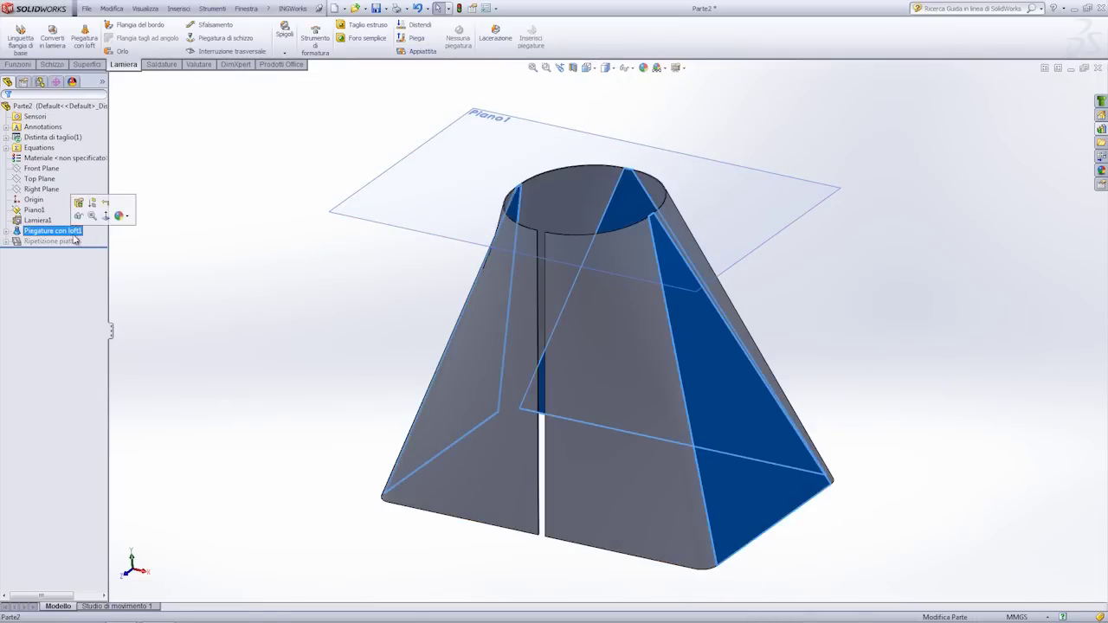
pyautogui.press('Delete')
pyautogui.press('Return')
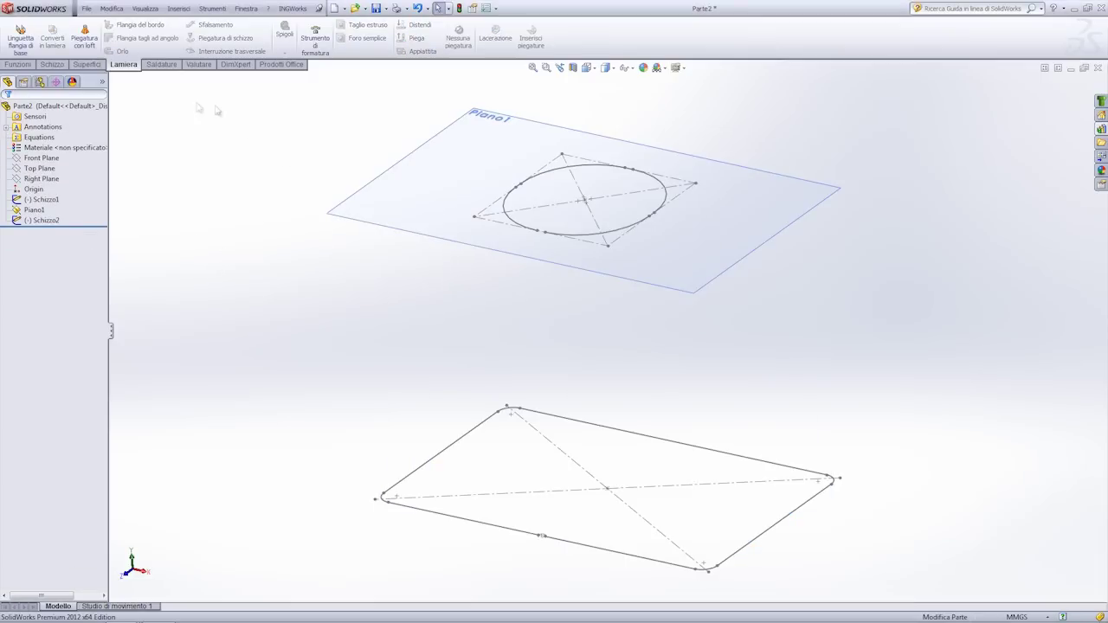
pyautogui.scroll(-3, 564, 250)
# - Reopen the circle sketch Schizzo2 and view it normal to its plane
pyautogui.click(574, 249)
pyautogui.click(602, 197)
pyautogui.scroll(-3, 550, 253)
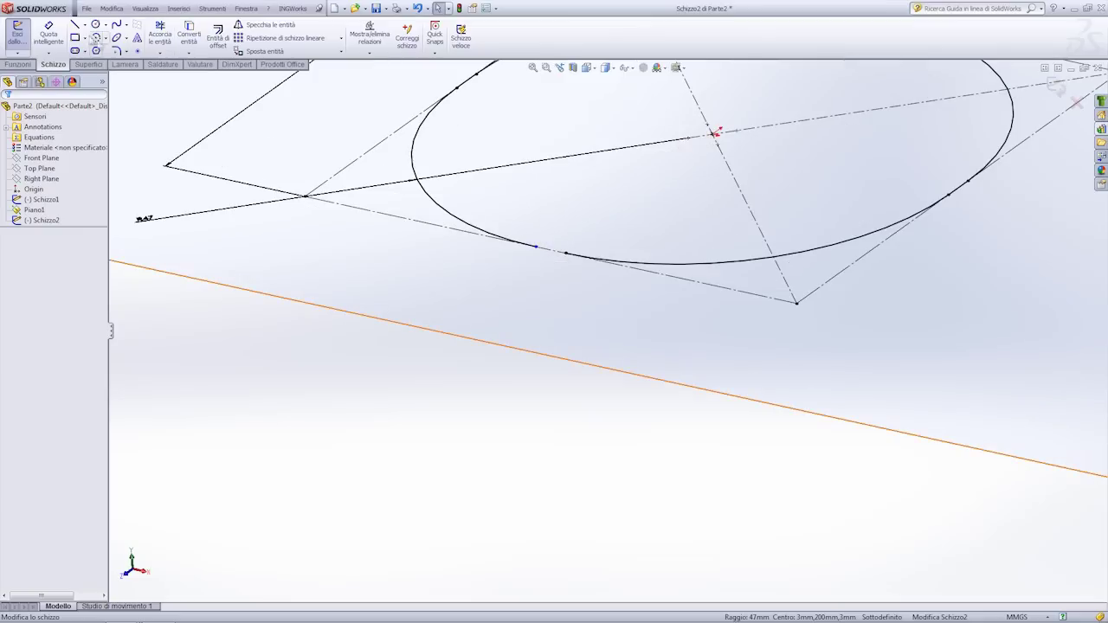
pyautogui.hotkey('ctrl', '8')
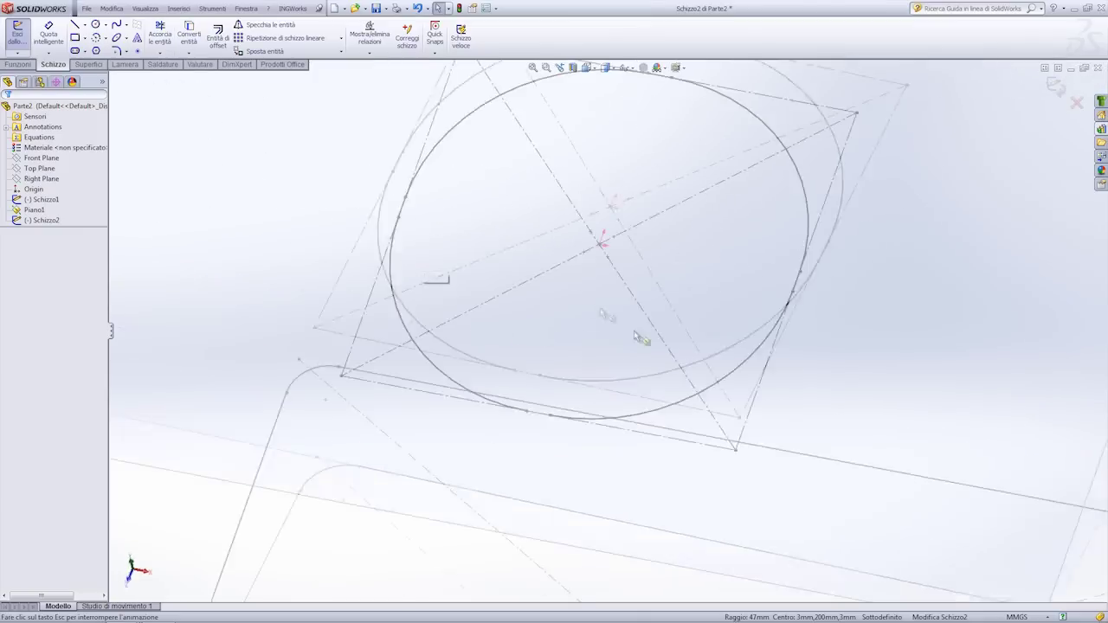
pyautogui.scroll(-3, 606, 451)
# - Draw a short line at the circle's bottom gap
pyautogui.click(75, 24)
pyautogui.scroll(-2, 653, 359)
pyautogui.scroll(-3, 563, 433)
pyautogui.moveTo(544, 433); pyautogui.dragTo(555, 432)
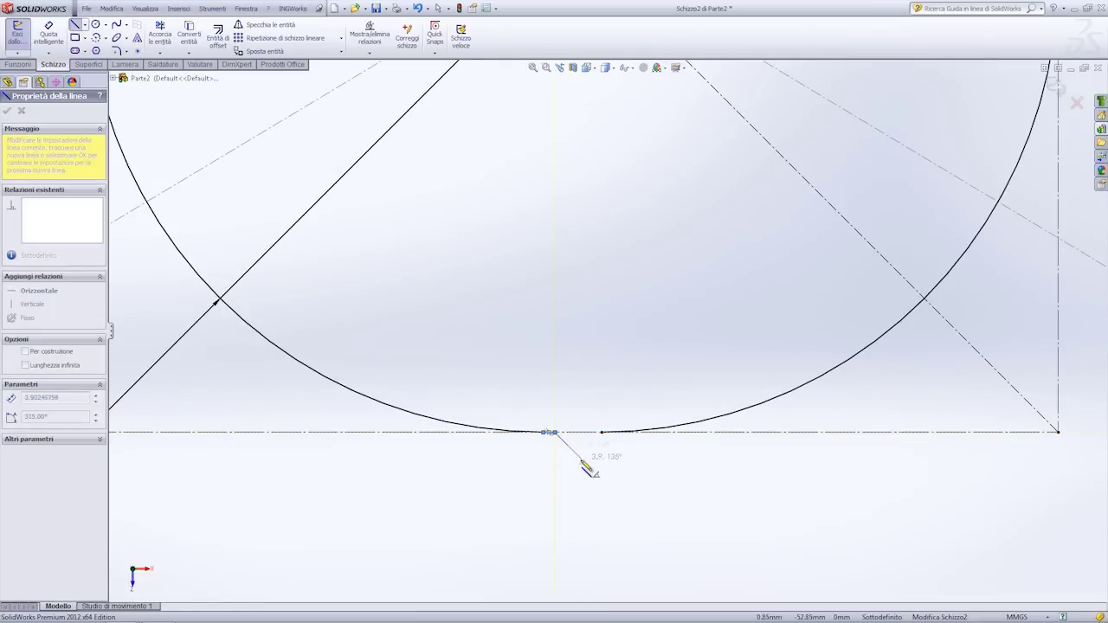
pyautogui.click(602, 433)
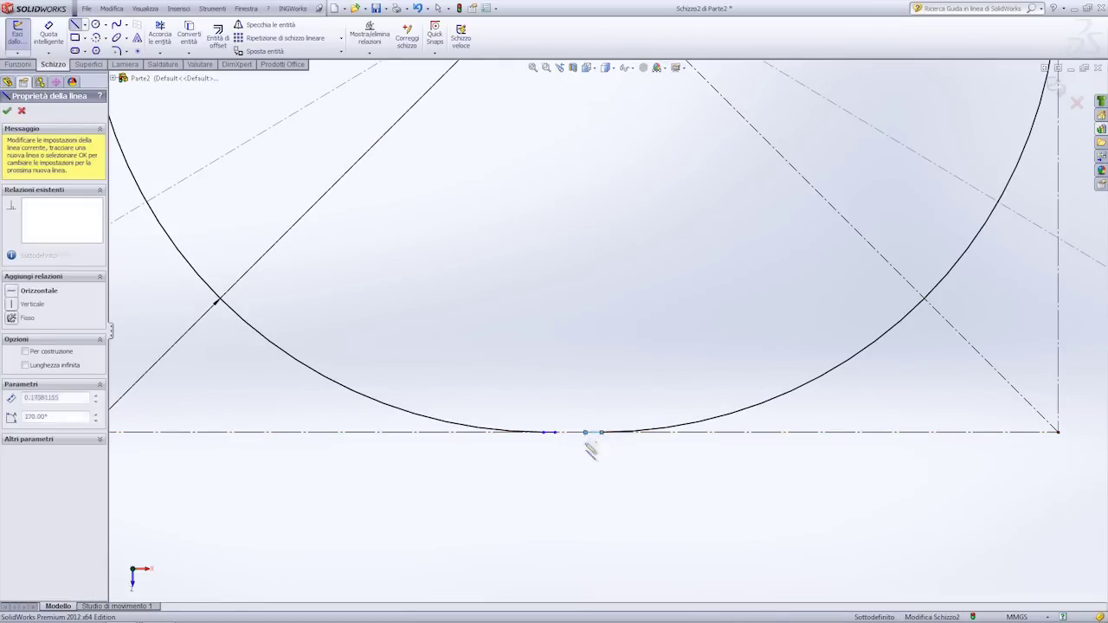
pyautogui.press('Escape')
pyautogui.scroll(-2, 585, 450)
pyautogui.moveTo(491, 364); pyautogui.dragTo(661, 449)
pyautogui.click(762, 389)
# - Dimension the width of the bottom gap to 4 mm
pyautogui.click(48, 35)
pyautogui.click(544, 403)
pyautogui.click(606, 404)
pyautogui.click(586, 389)
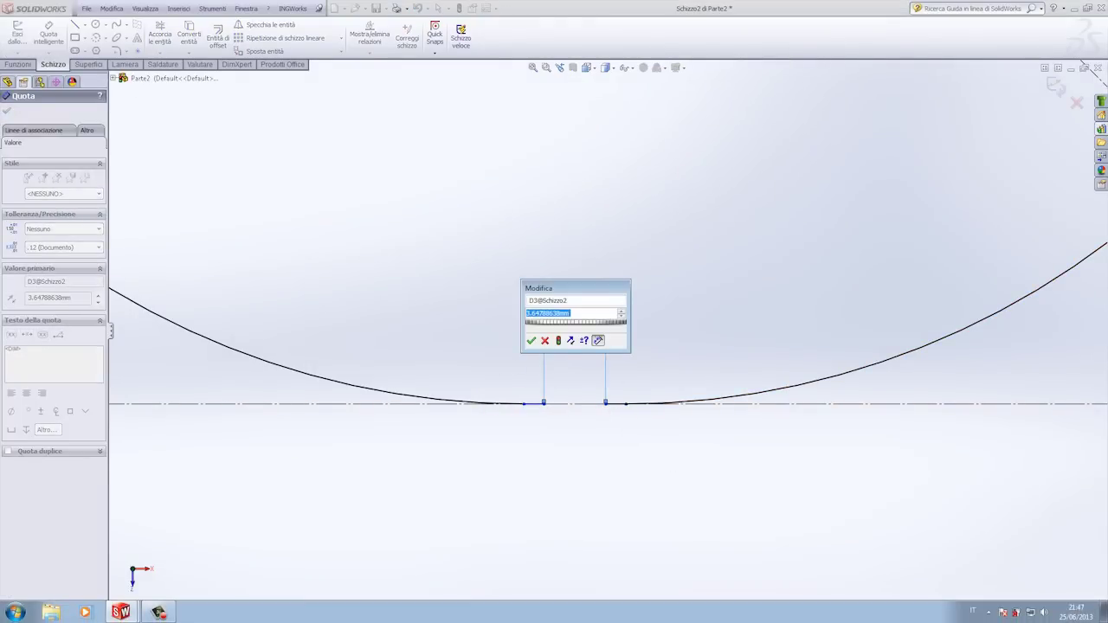
pyautogui.write('4')
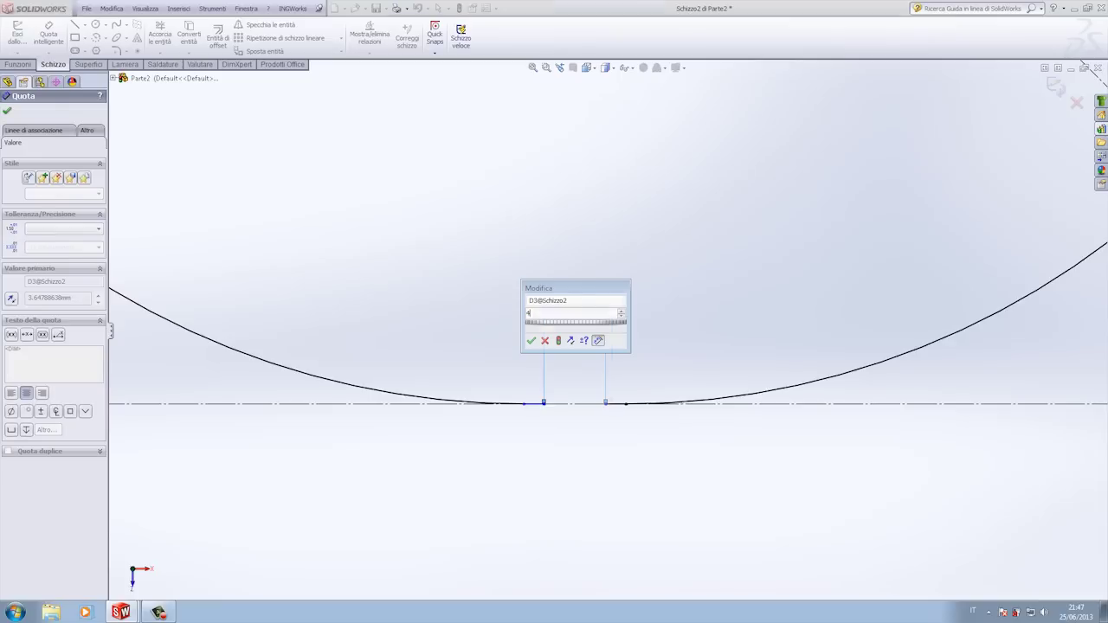
pyautogui.press('Return')
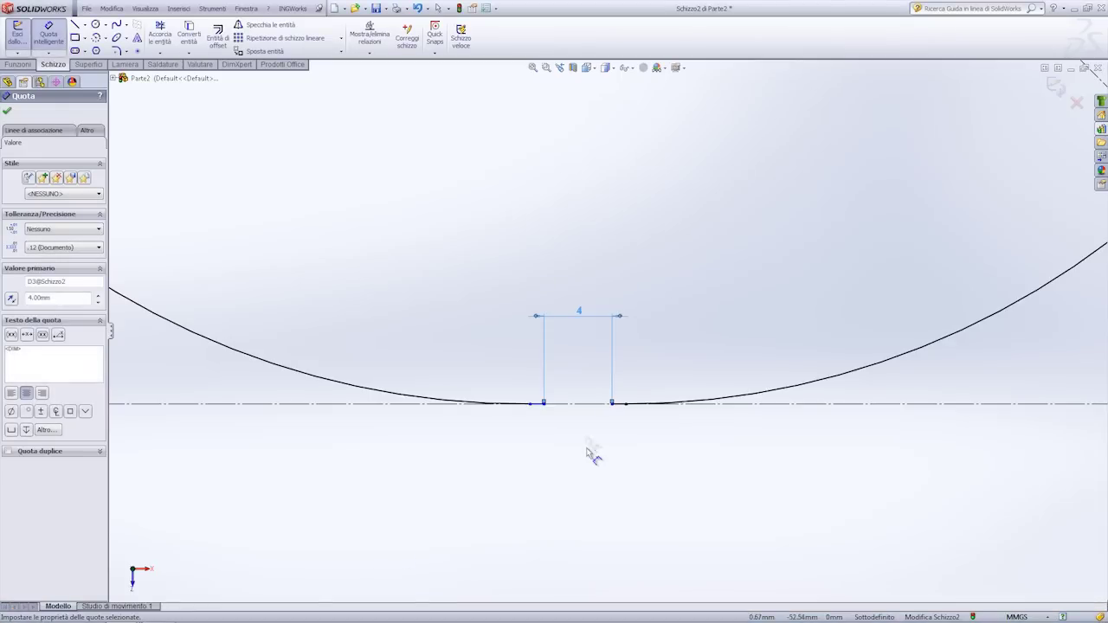
pyautogui.press('Escape')
pyautogui.scroll(-1, 544, 410)
pyautogui.scroll(-2, 544, 410)
pyautogui.scroll(-2, 546, 402)
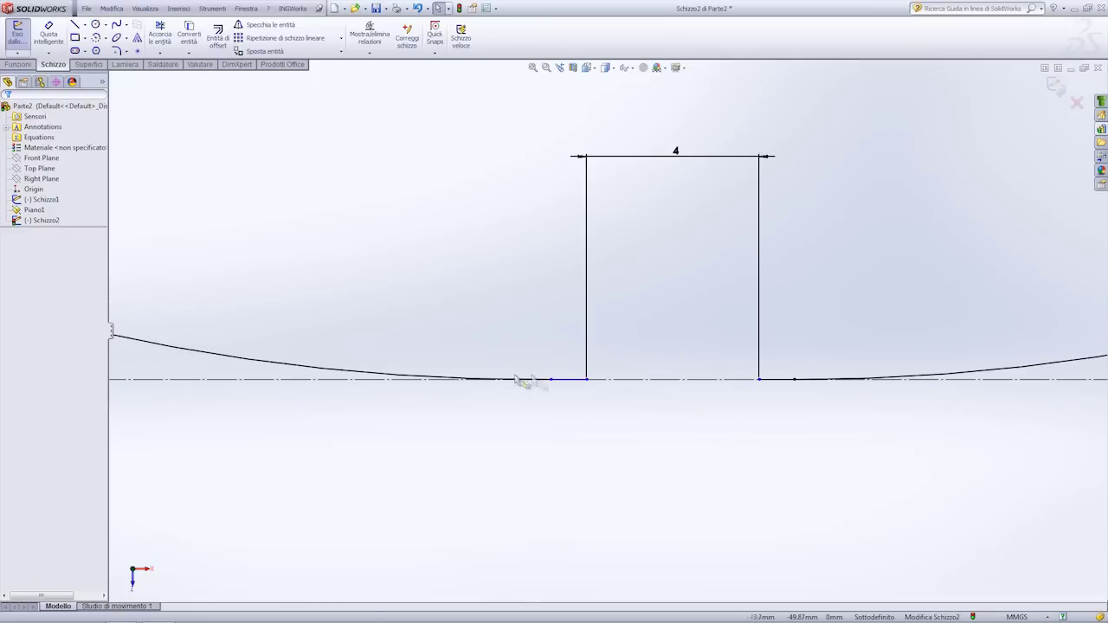
pyautogui.scroll(3, 602, 334)
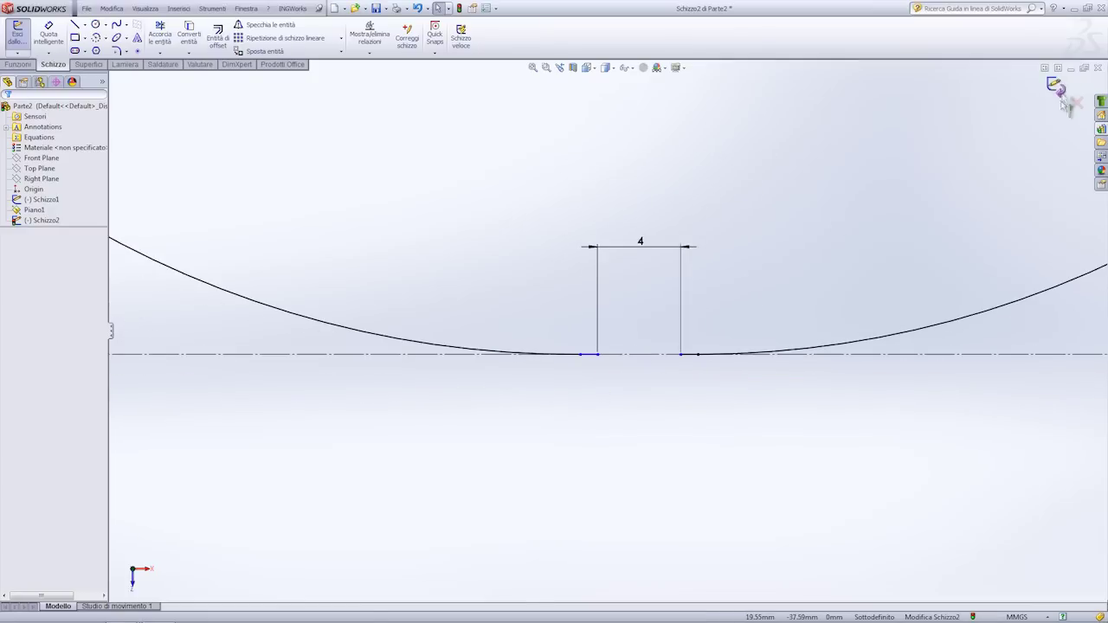
# - Exit the sketch and orbit to a tilted 3D view of both sketches
pyautogui.click(1056, 87)
pyautogui.click(764, 378)
pyautogui.scroll(3, 729, 409)
pyautogui.moveTo(623, 277); pyautogui.dragTo(520, 259, button='middle')
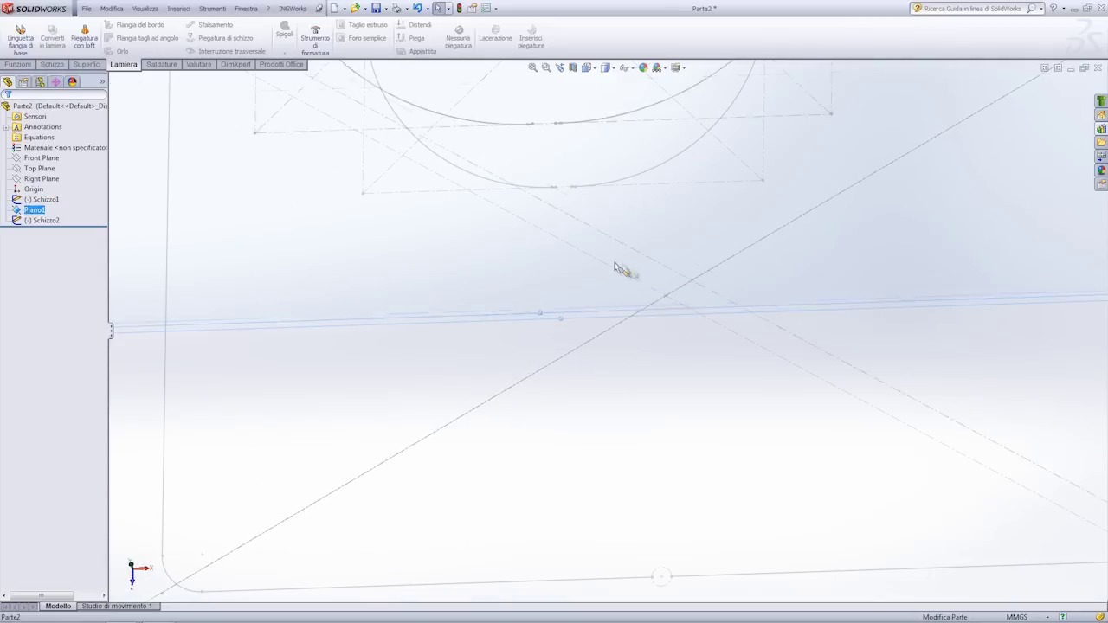
# - Try a loft bend between the circle and the rounded rectangle, then cancel it
pyautogui.click(82, 41)
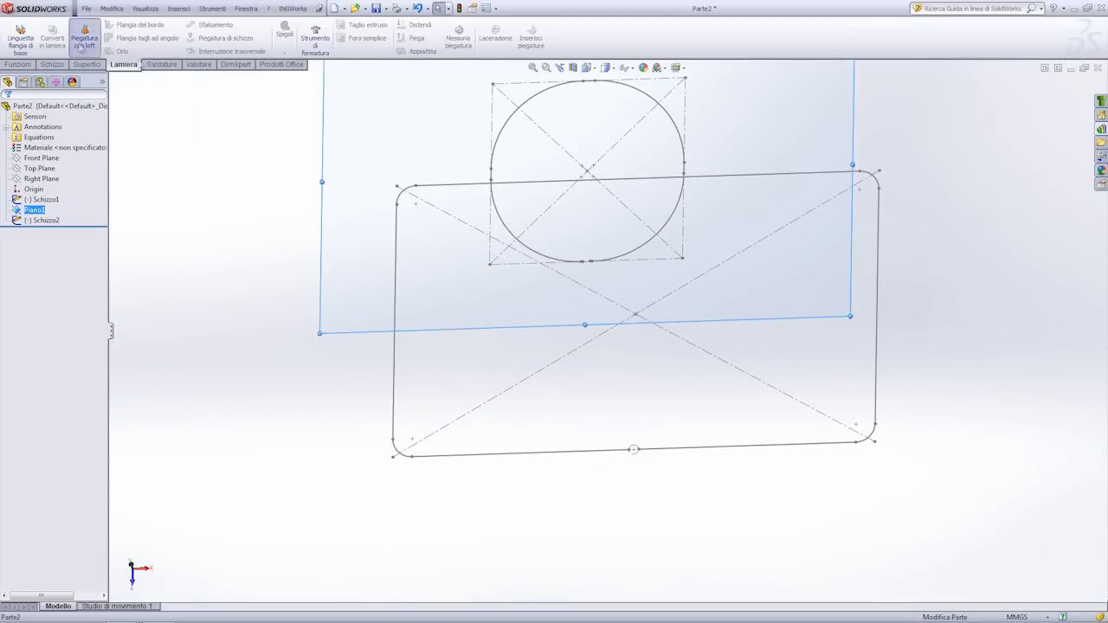
pyautogui.scroll(-3, 560, 270)
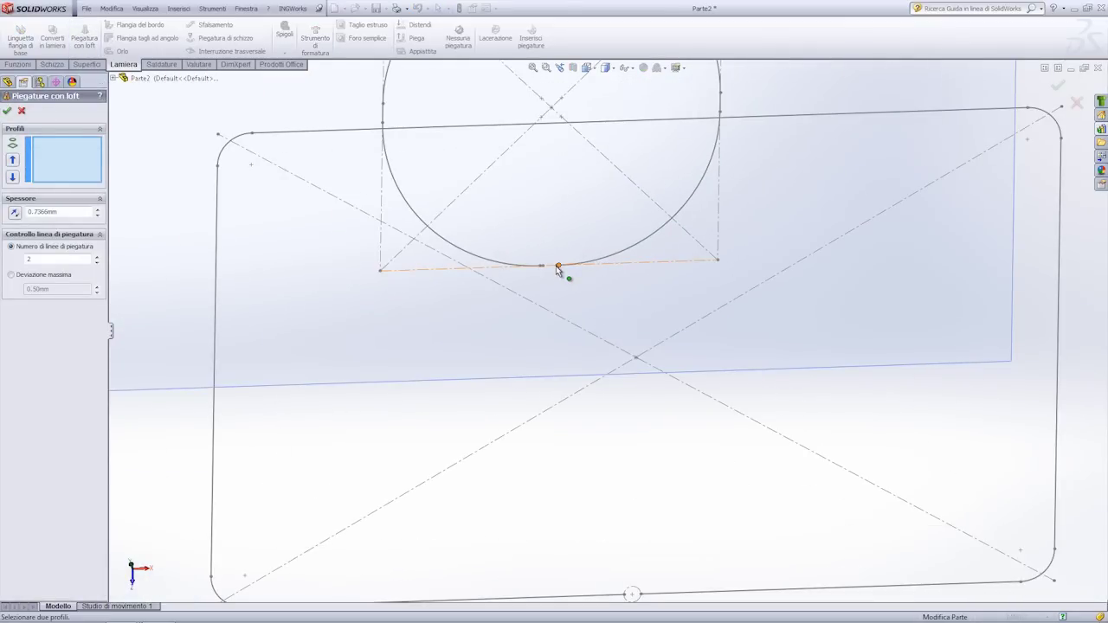
pyautogui.scroll(-5, 523, 205)
pyautogui.click(594, 357)
pyautogui.scroll(5, 616, 500)
pyautogui.scroll(3, 646, 536)
pyautogui.click(655, 532)
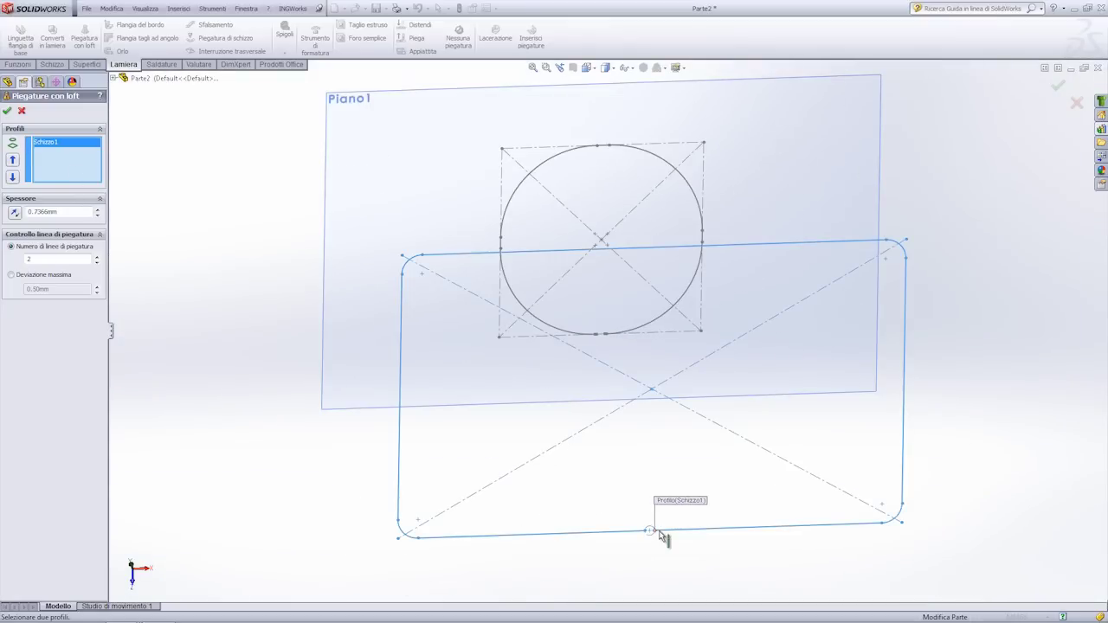
pyautogui.click(21, 113)
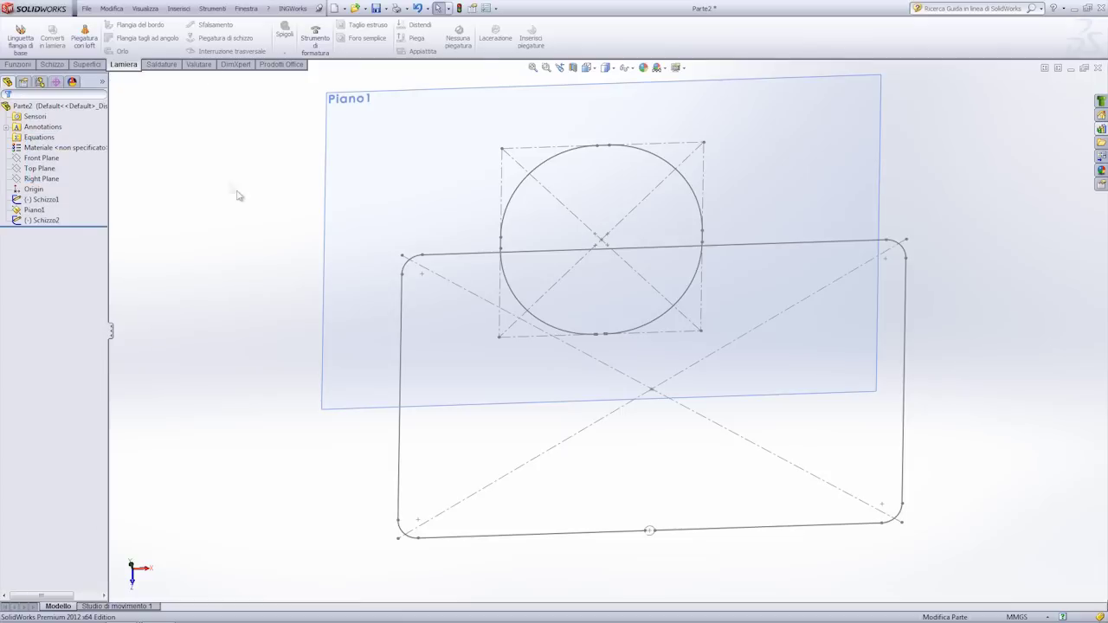
# - Reopen the circle sketch Schizzo2 for editing
pyautogui.scroll(-3, 597, 260)
pyautogui.scroll(-2, 600, 303)
pyautogui.click(598, 299)
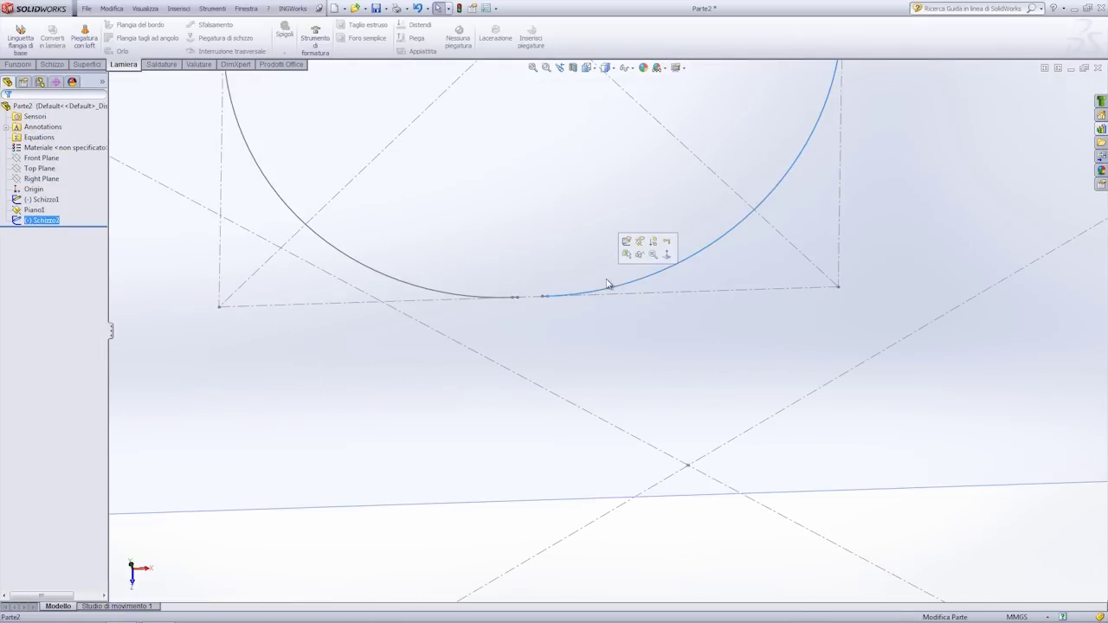
pyautogui.click(633, 243)
pyautogui.scroll(-3, 545, 299)
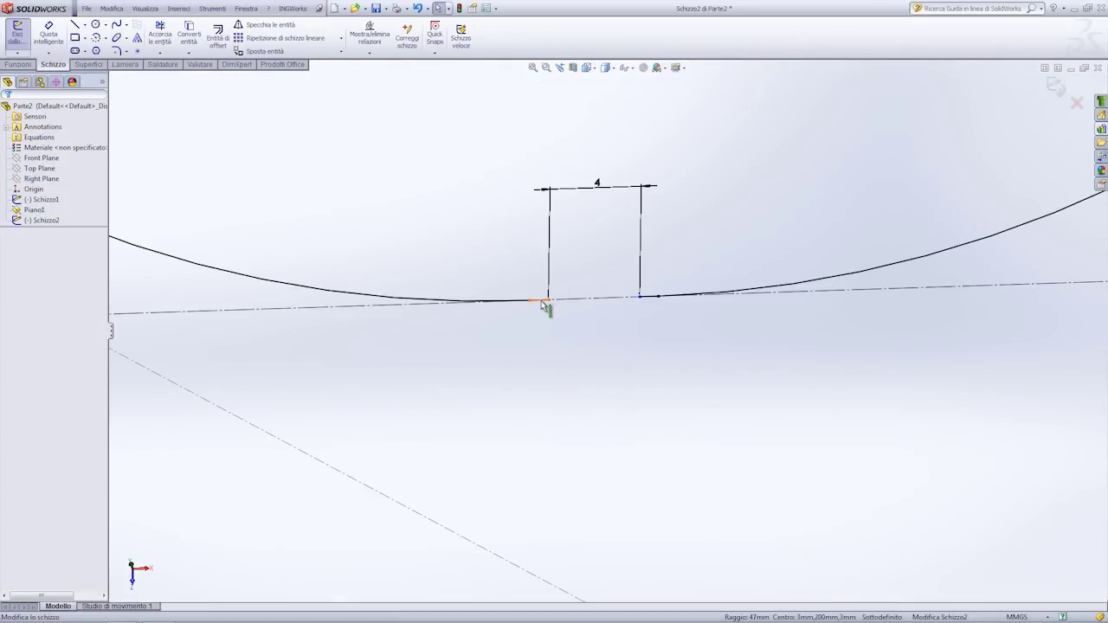
# - Exit the Schizzo2 sketch without further changes
pyautogui.click(524, 302)
pyautogui.click(610, 376)
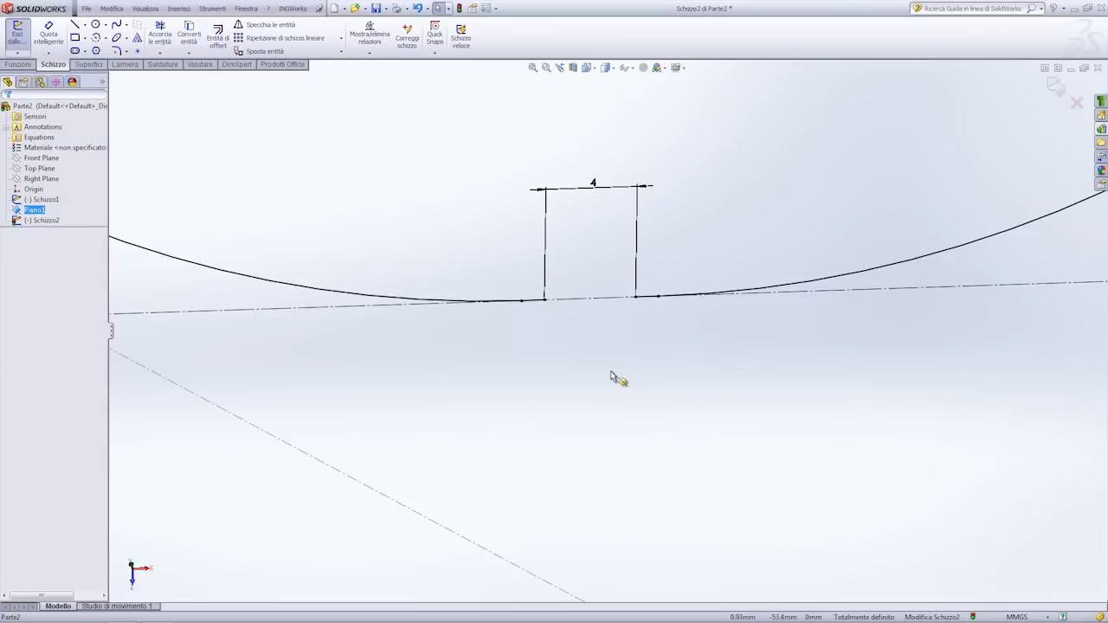
pyautogui.scroll(5, 616, 379)
pyautogui.click(1057, 90)
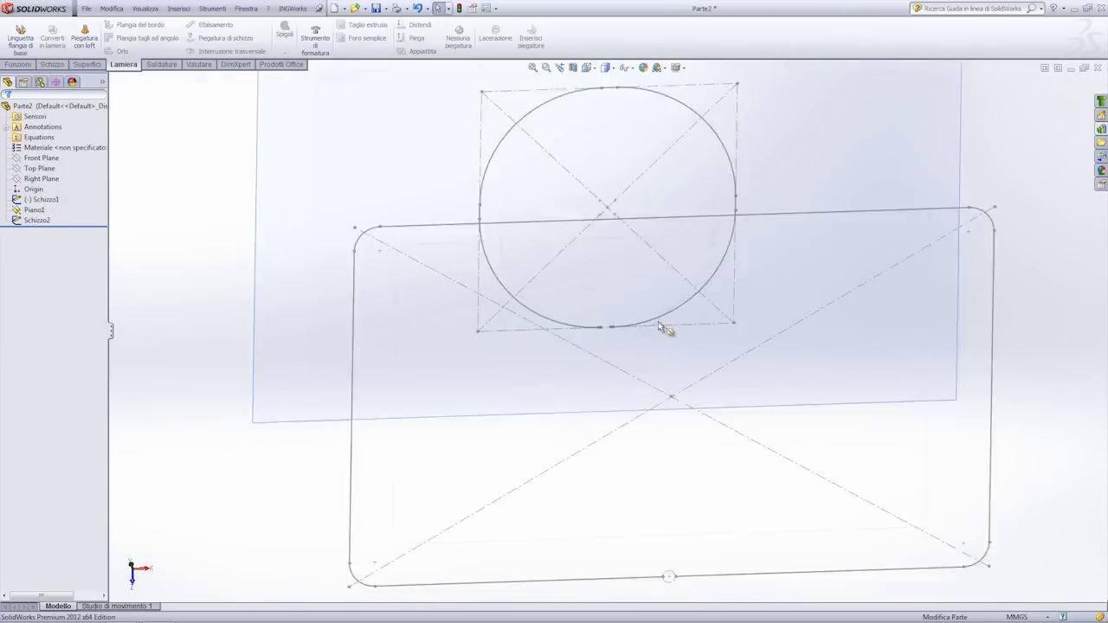
# - Start a loft bend with circle Schizzo2 and rectangle Schizzo1 as profiles
pyautogui.click(85, 39)
pyautogui.scroll(-3, 554, 286)
pyautogui.scroll(-2, 571, 250)
pyautogui.click(529, 262)
pyautogui.scroll(3, 730, 491)
pyautogui.scroll(3, 684, 480)
pyautogui.scroll(-3, 668, 442)
pyautogui.scroll(-4, 649, 433)
pyautogui.click(615, 428)
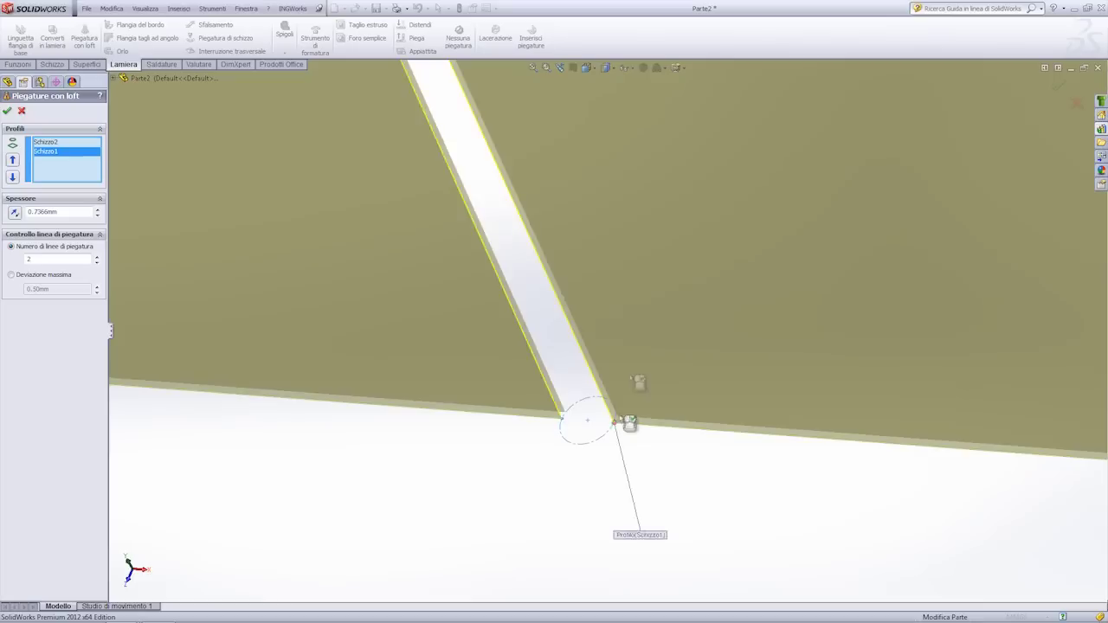
pyautogui.scroll(3, 626, 421)
pyautogui.scroll(2, 626, 257)
pyautogui.scroll(-2, 569, 217)
# - Control bend lines by 0.50 mm maximum deviation and accept the loft bend
pyautogui.moveTo(559, 221); pyautogui.dragTo(489, 362, button='middle')
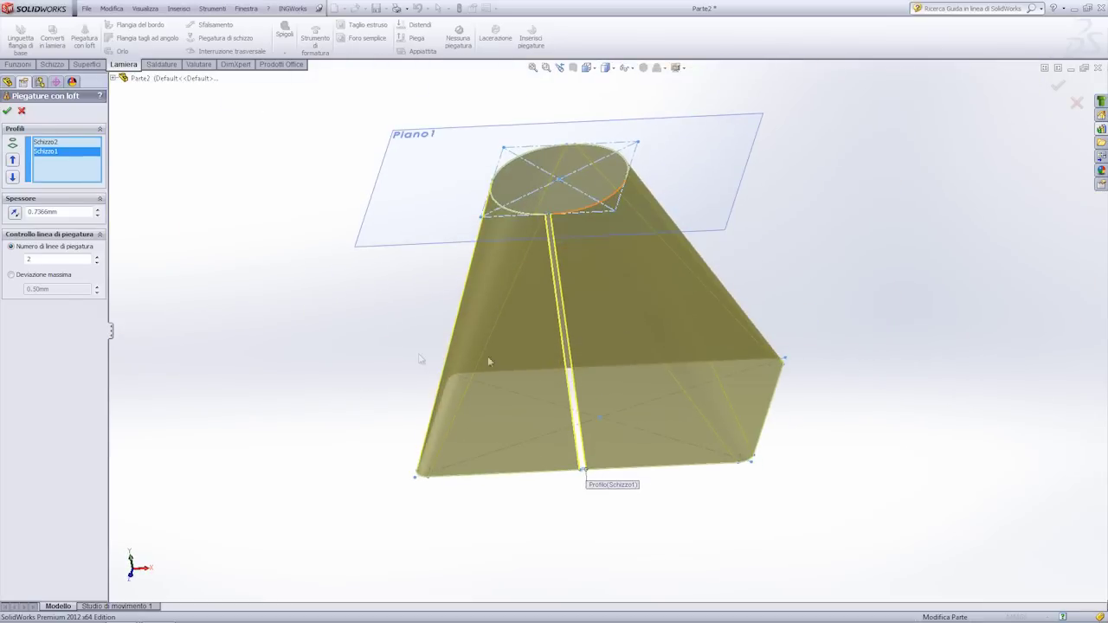
pyautogui.click(11, 274)
pyautogui.moveTo(363, 281); pyautogui.dragTo(280, 259, button='middle')
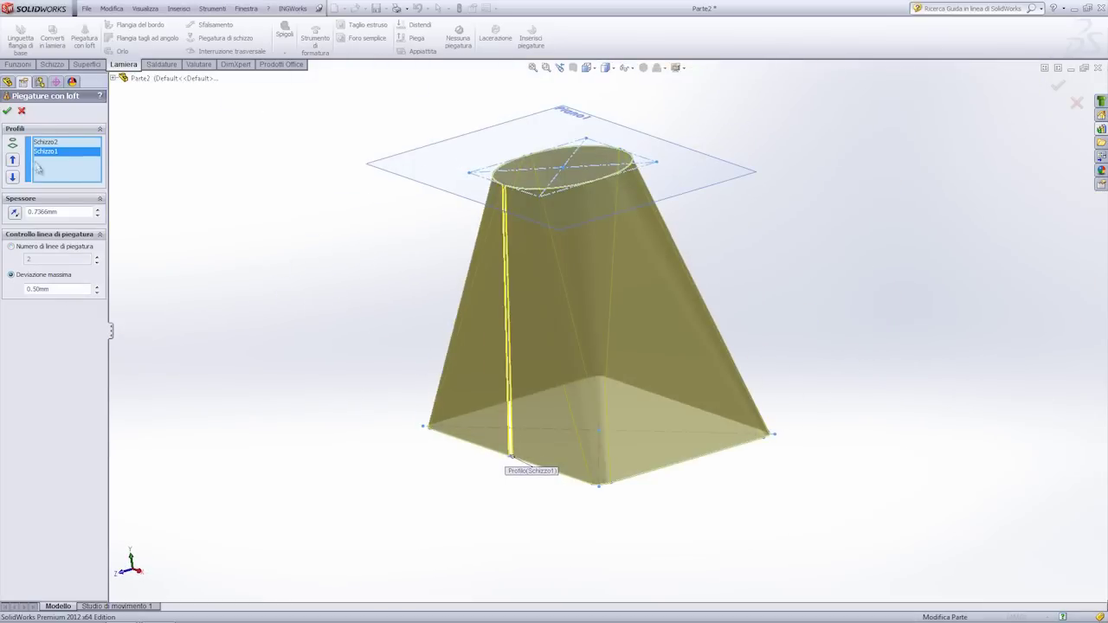
pyautogui.click(7, 112)
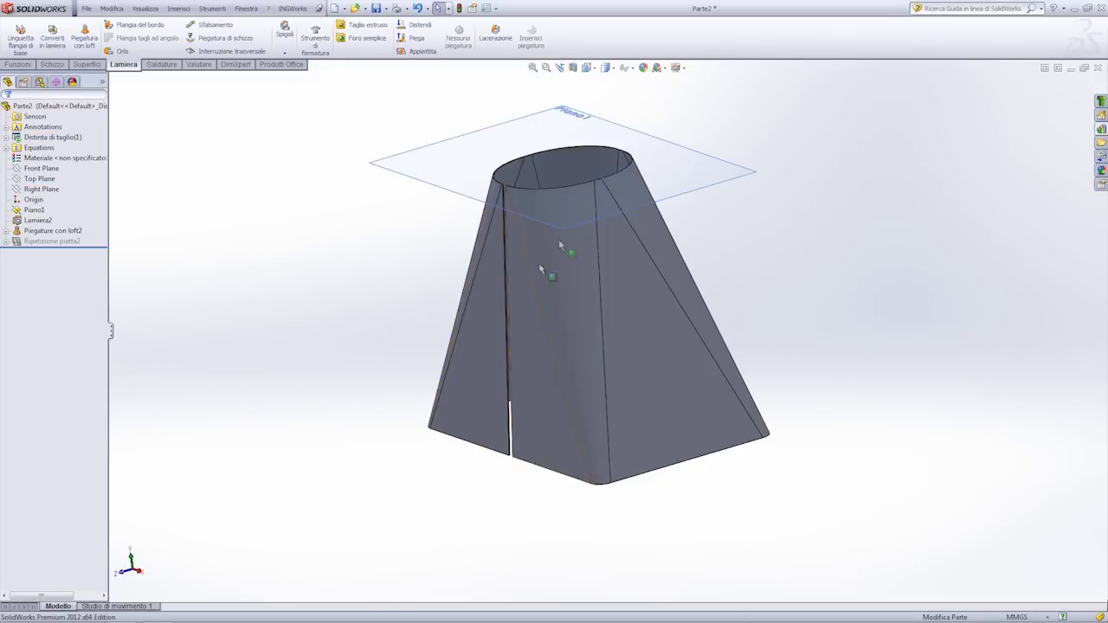
pyautogui.click(417, 53)
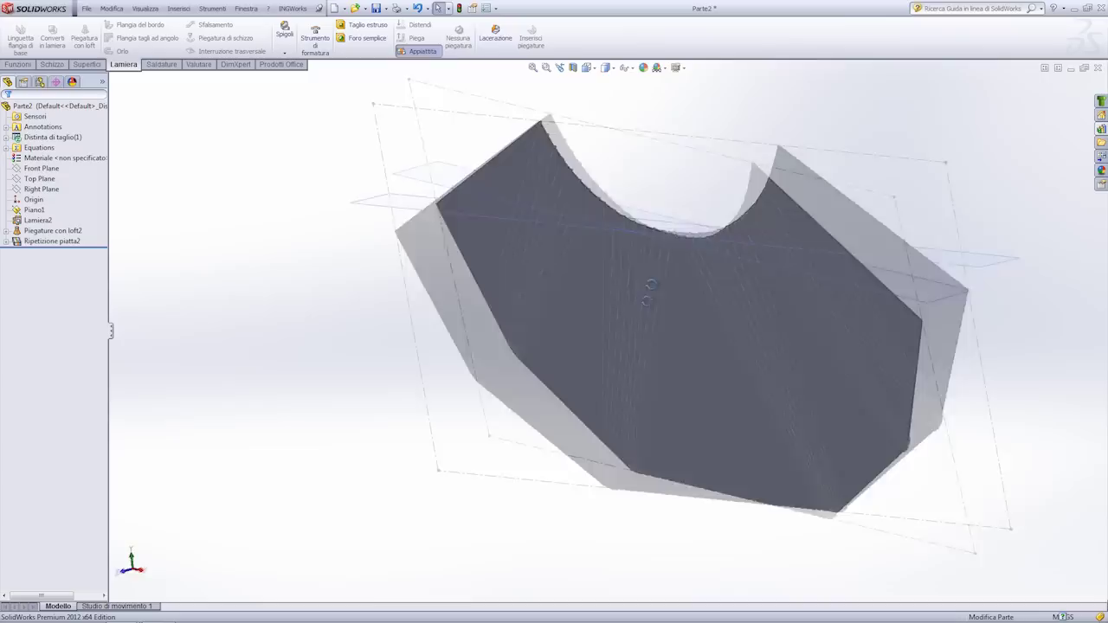
pyautogui.click(1062, 92)
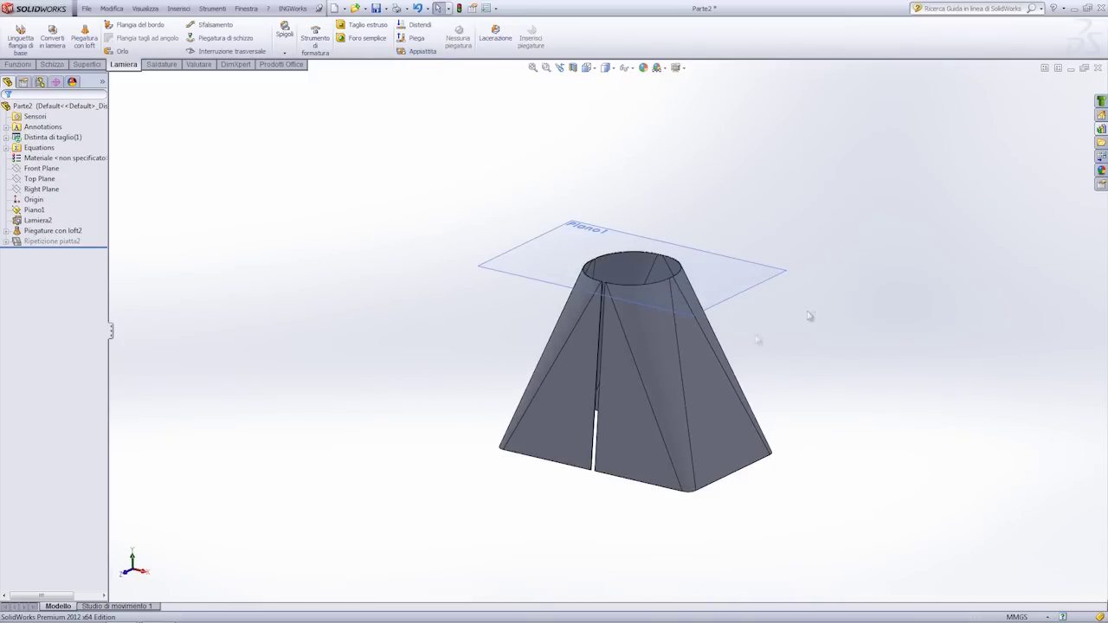
pyautogui.click(136, 25)
pyautogui.click(464, 485)
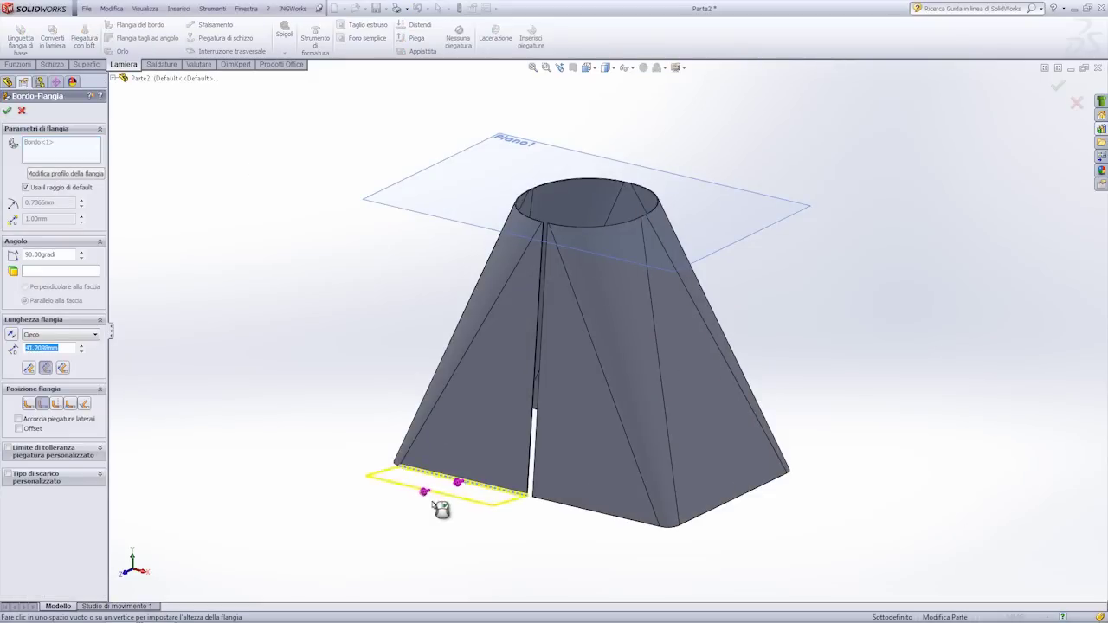
pyautogui.click(573, 515)
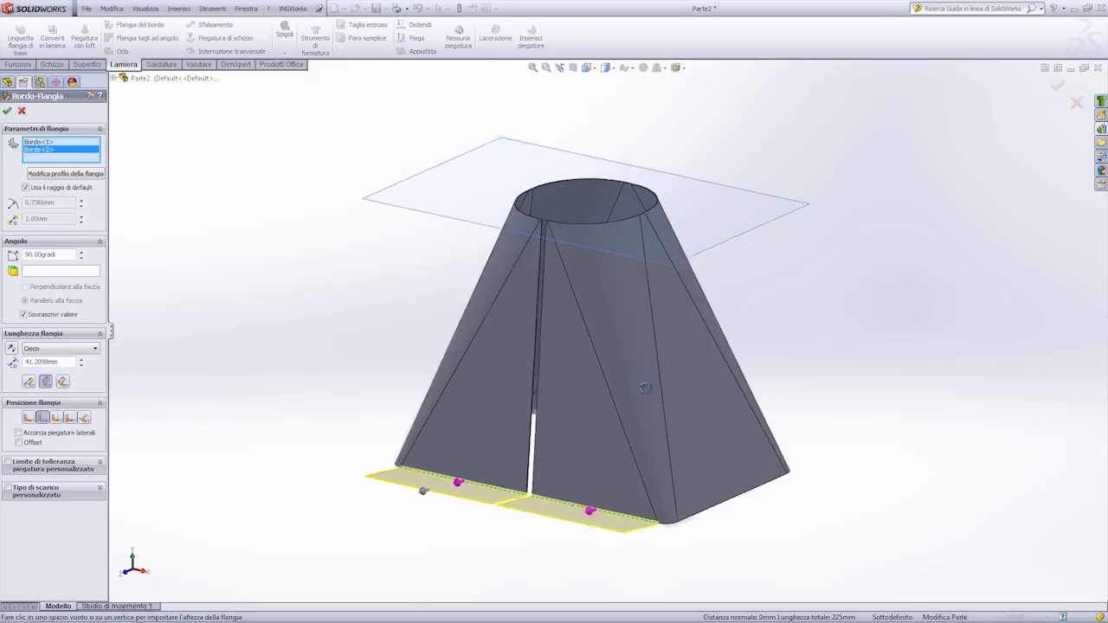
pyautogui.moveTo(660, 402); pyautogui.dragTo(717, 492, button='middle')
pyautogui.click(712, 478)
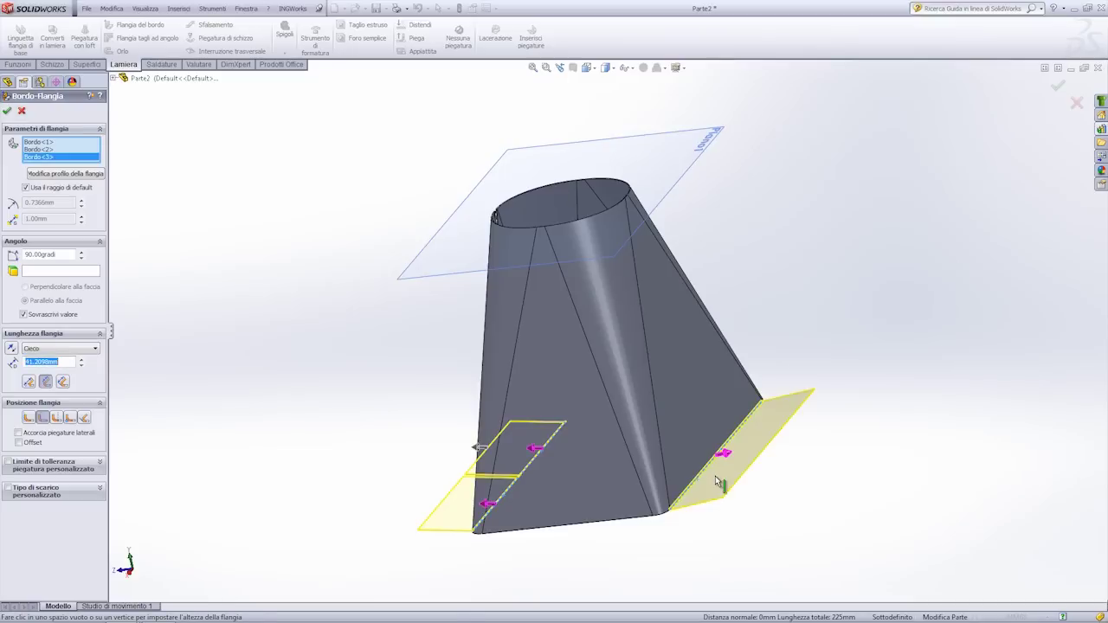
pyautogui.moveTo(715, 477)
pyautogui.mouseDown(button='middle')
pyautogui.moveTo(531, 290)
pyautogui.moveTo(482, 333)
pyautogui.mouseUp(button='middle')
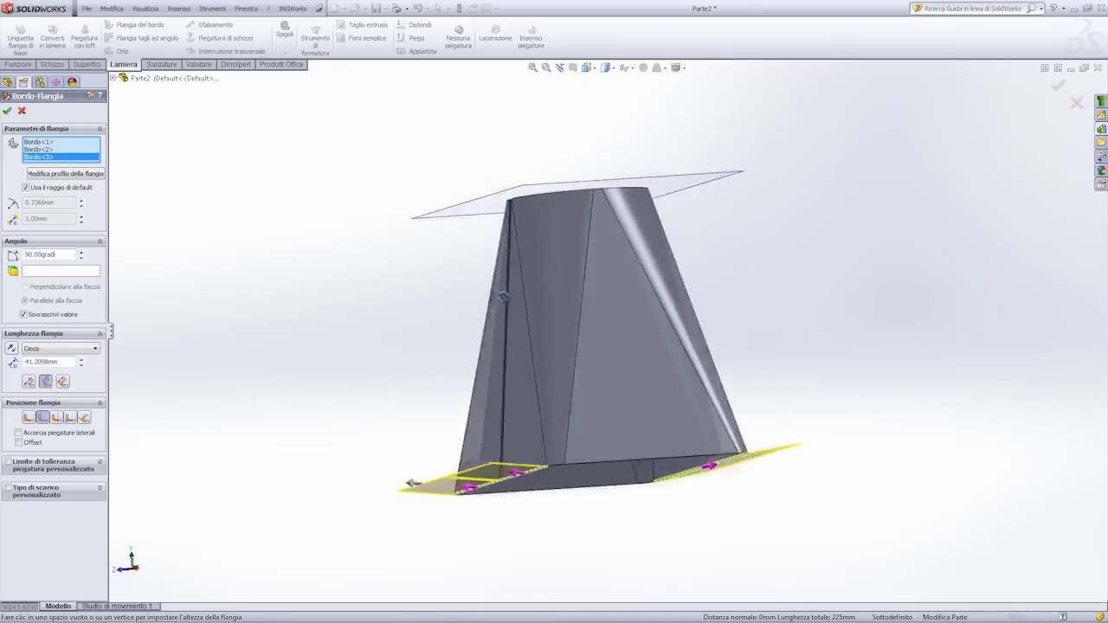
pyautogui.moveTo(482, 333)
pyautogui.mouseDown(button='middle')
pyautogui.moveTo(329, 370)
pyautogui.moveTo(272, 321)
pyautogui.moveTo(470, 351)
pyautogui.mouseUp(button='middle')
pyautogui.moveTo(444, 409)
pyautogui.mouseDown(button='middle')
pyautogui.moveTo(433, 396)
pyautogui.moveTo(554, 493)
pyautogui.mouseUp(button='middle')
pyautogui.scroll(-3, 511, 479)
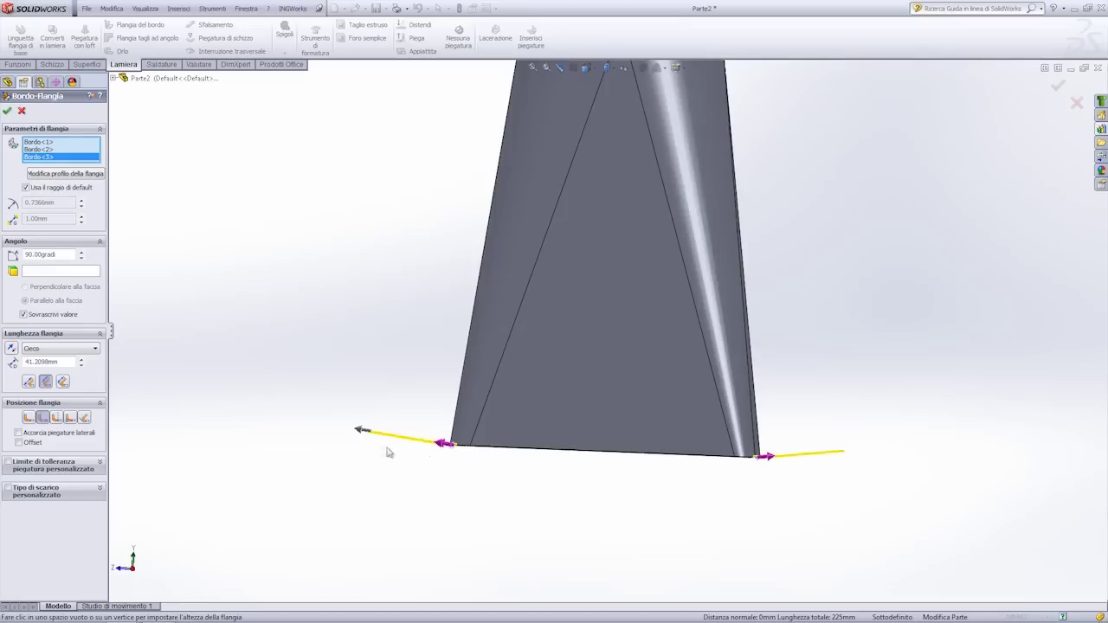
pyautogui.moveTo(790, 466)
pyautogui.mouseDown(button='middle')
pyautogui.moveTo(578, 358)
pyautogui.moveTo(587, 371)
pyautogui.mouseUp(button='middle')
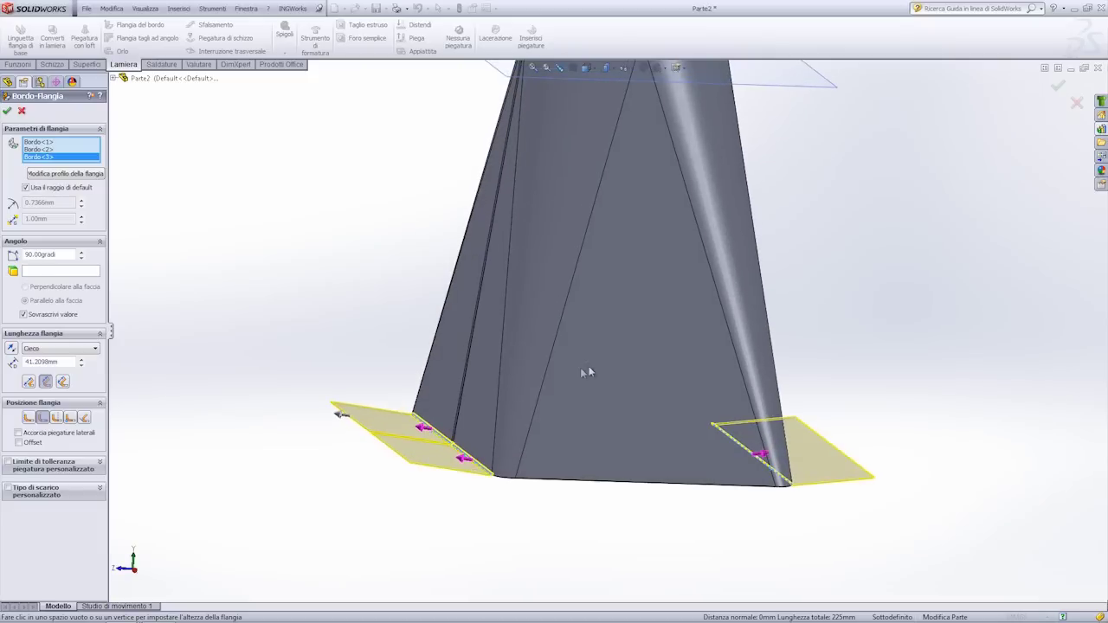
pyautogui.moveTo(376, 321); pyautogui.dragTo(381, 335, button='middle')
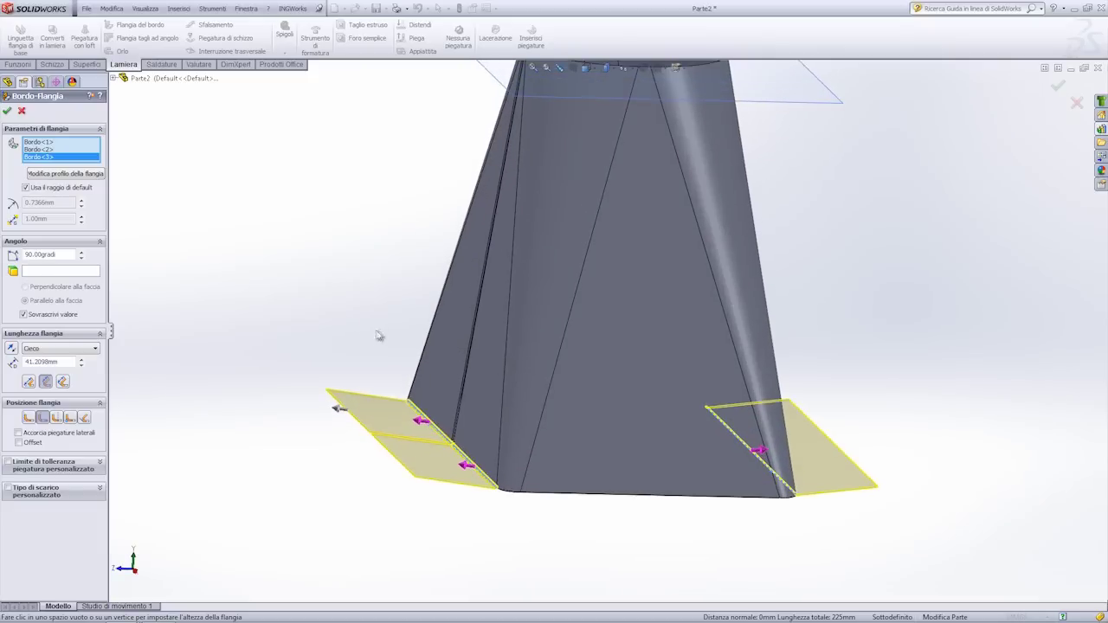
pyautogui.moveTo(445, 317)
pyautogui.mouseDown(button='middle')
pyautogui.moveTo(396, 308)
pyautogui.moveTo(389, 260)
pyautogui.moveTo(383, 272)
pyautogui.moveTo(58, 164)
pyautogui.mouseUp(button='middle')
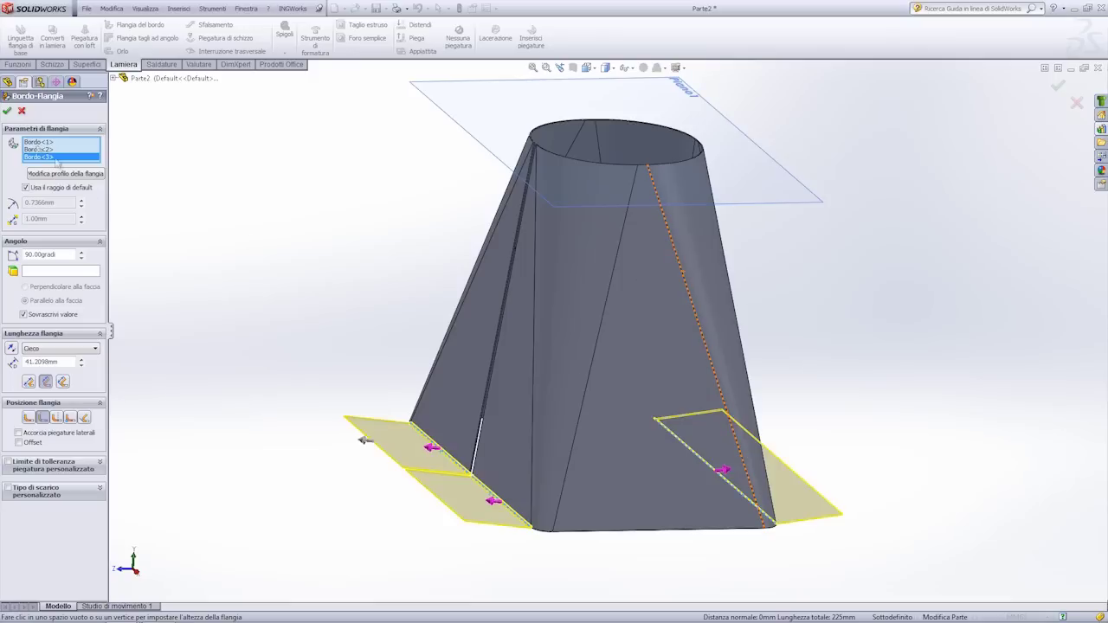
pyautogui.click(22, 112)
pyautogui.moveTo(477, 284); pyautogui.dragTo(480, 324, button='middle')
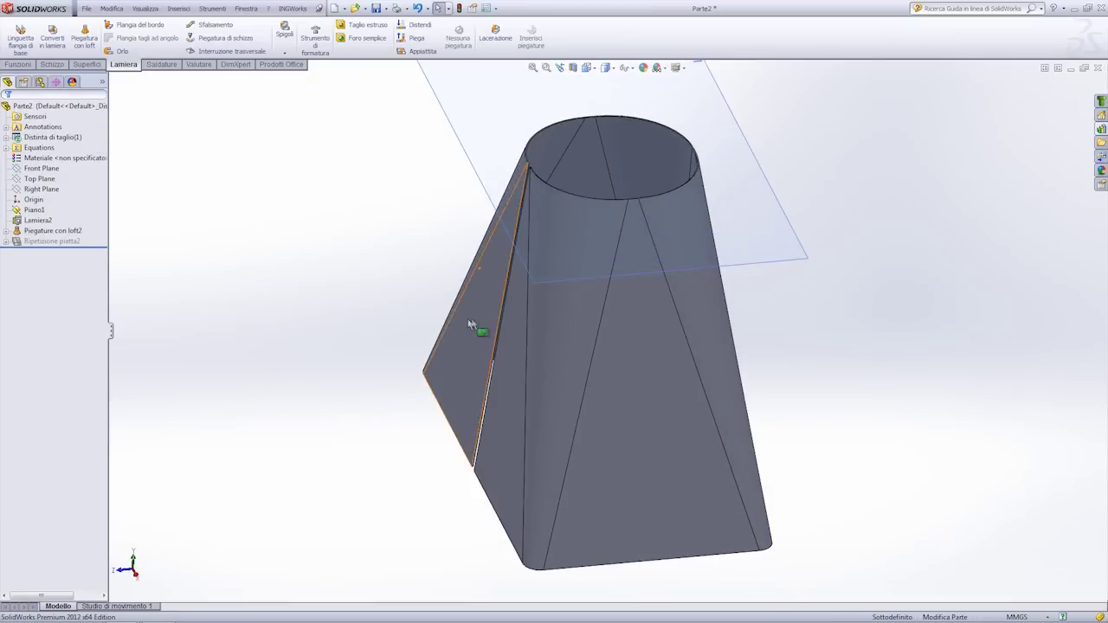
pyautogui.click(42, 180)
# - Sketch a circle of radius about 15.58 centred on the origin on Piano1
pyautogui.click(60, 173)
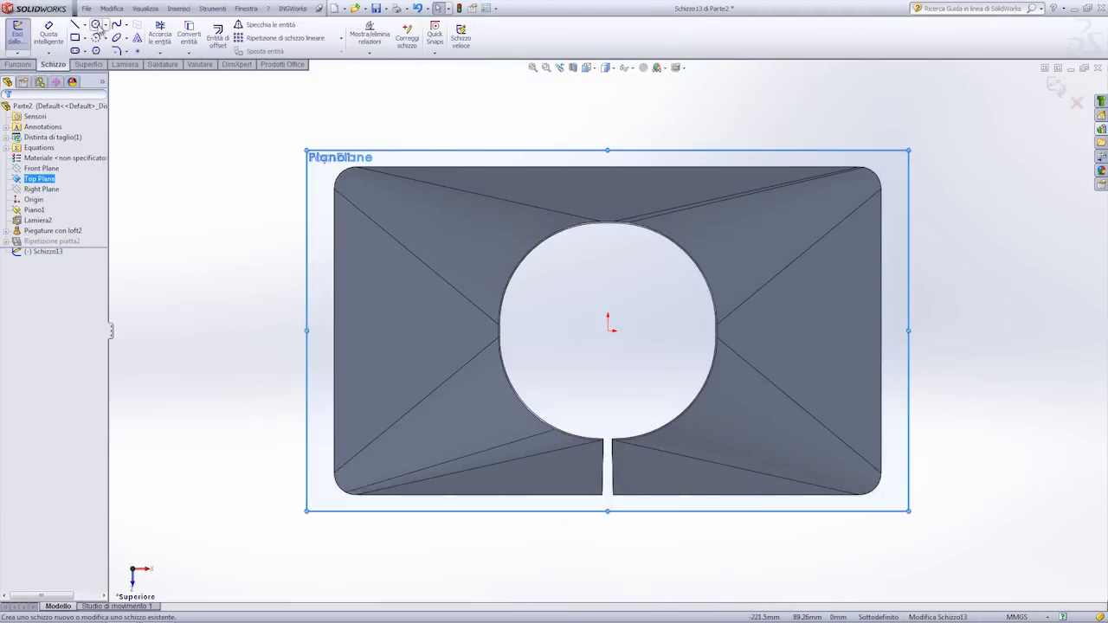
pyautogui.click(95, 24)
pyautogui.click(608, 329)
pyautogui.click(628, 310)
# - Turn the circle into a planar surface, Superficie-Piano1, and view it from the side
pyautogui.click(87, 64)
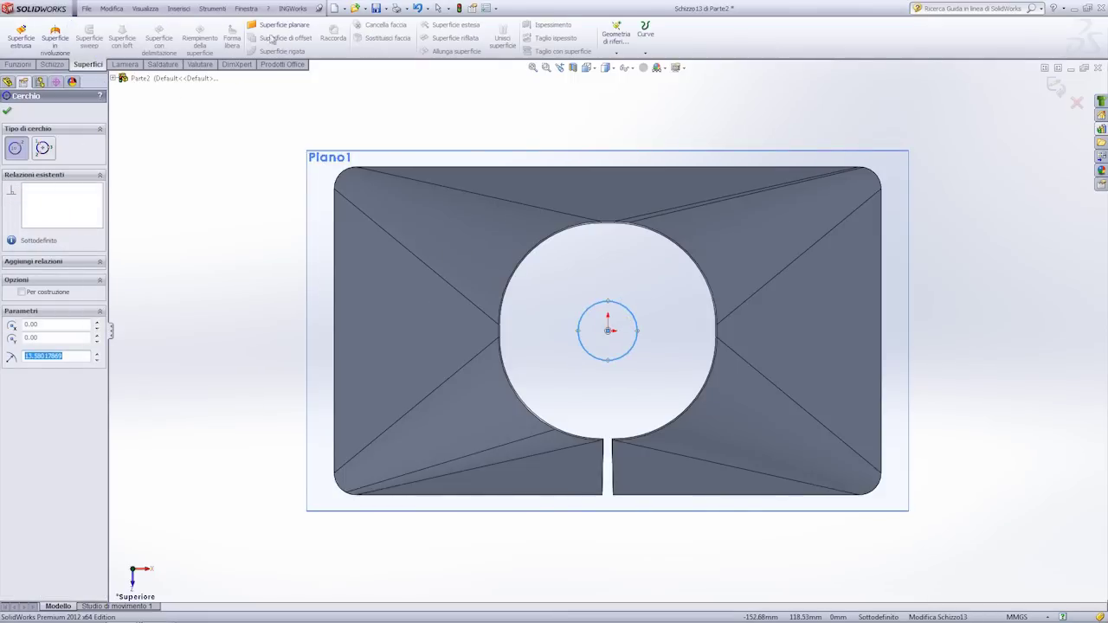
pyautogui.click(284, 24)
pyautogui.click(7, 111)
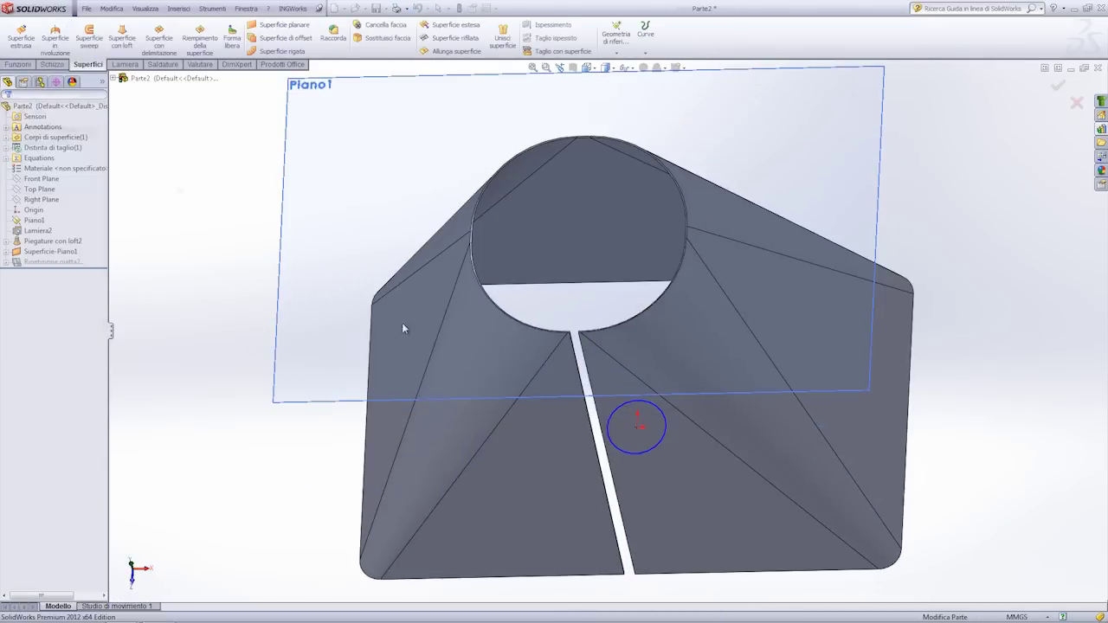
pyautogui.moveTo(482, 403)
pyautogui.mouseDown(button='middle')
pyautogui.moveTo(624, 252)
pyautogui.moveTo(597, 259)
pyautogui.mouseUp(button='middle')
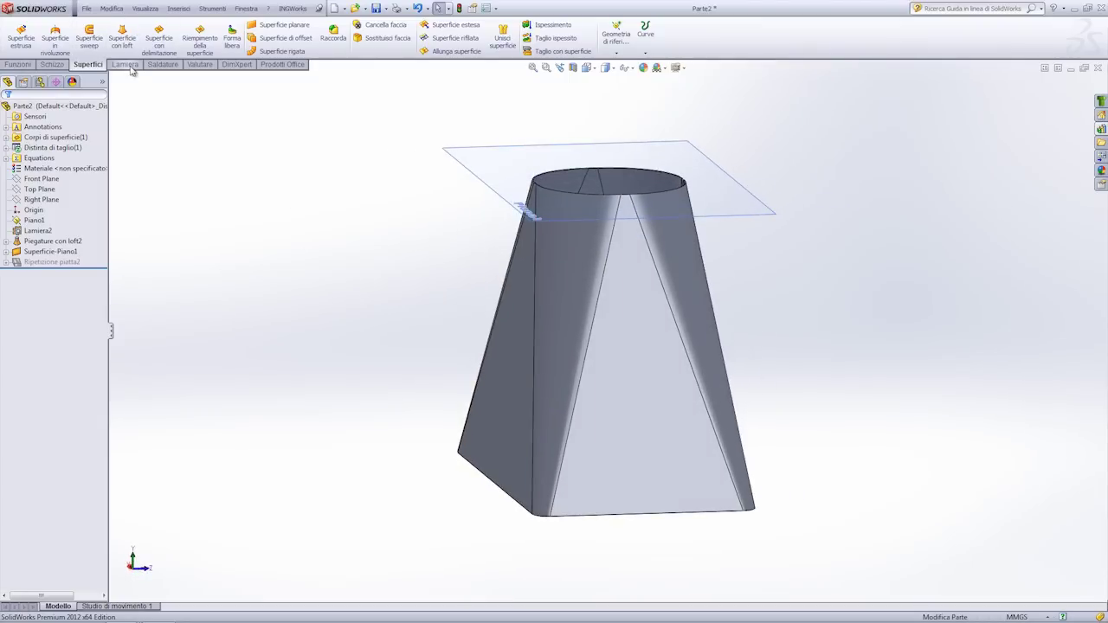
pyautogui.click(125, 64)
# - Start an edge flange on three base edges of the hopper
pyautogui.click(130, 24)
pyautogui.moveTo(322, 284)
pyautogui.mouseDown(button='middle')
pyautogui.moveTo(341, 324)
pyautogui.moveTo(561, 432)
pyautogui.mouseUp(button='middle')
pyautogui.click(457, 456)
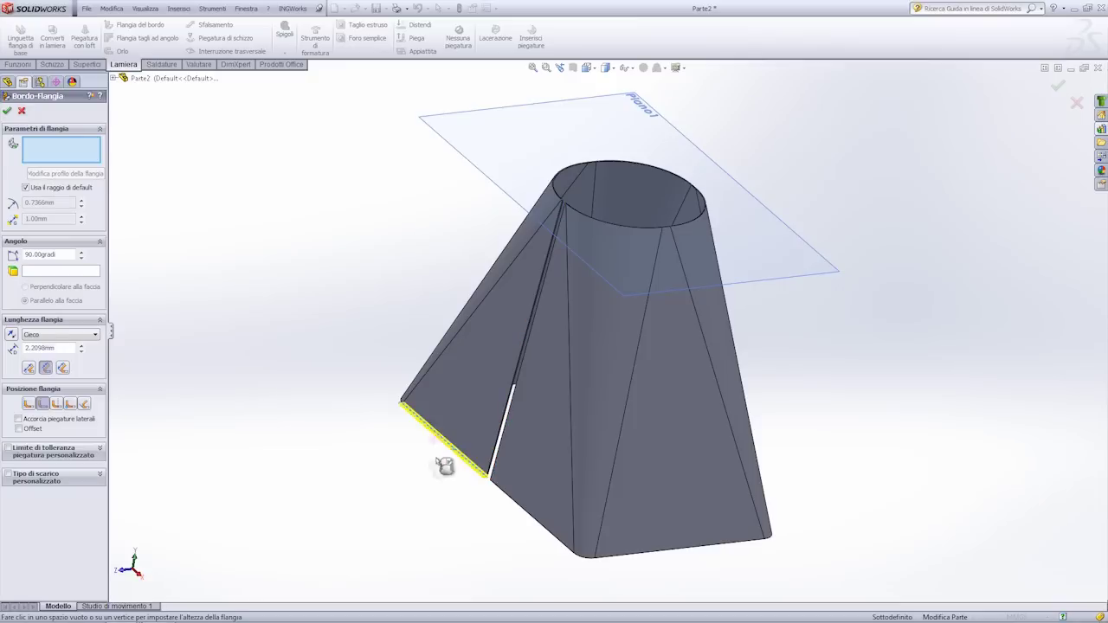
pyautogui.click(520, 512)
pyautogui.moveTo(520, 511); pyautogui.dragTo(739, 512, button='middle')
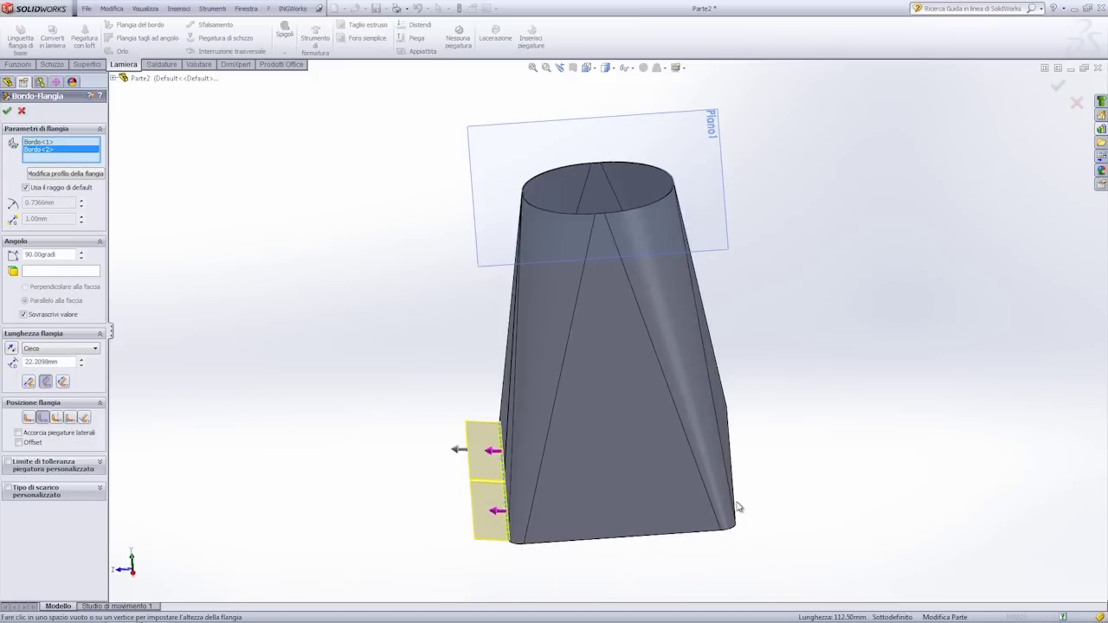
pyautogui.click(739, 508)
pyautogui.moveTo(659, 433); pyautogui.dragTo(576, 367, button='middle')
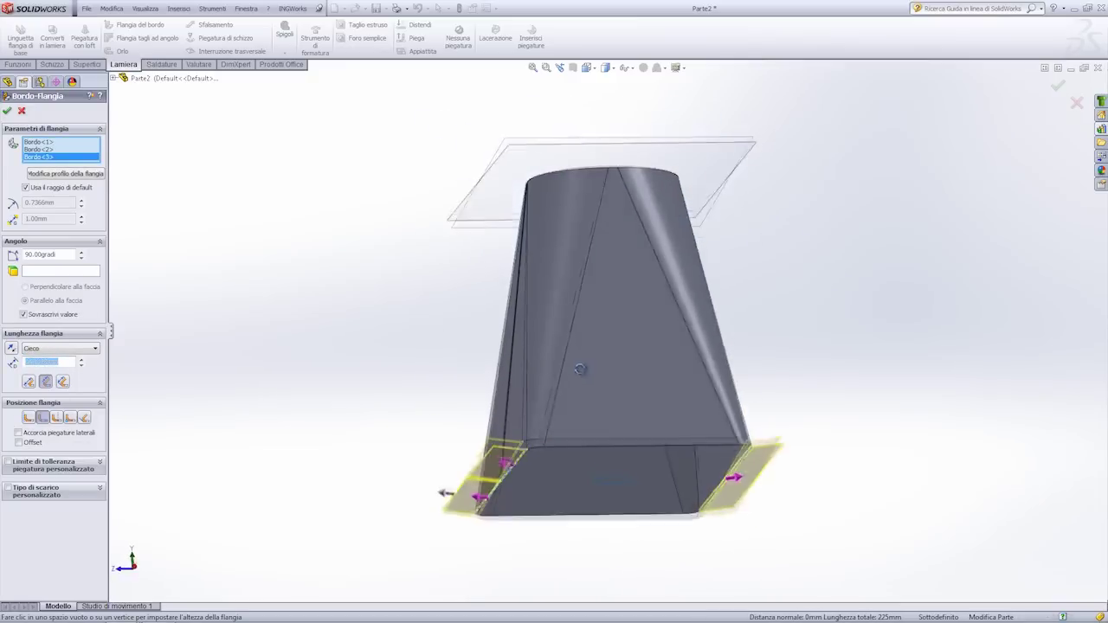
# - Use the bottom face as angle reference and confirm the 22.2098 mm flanges
pyautogui.click(58, 271)
pyautogui.moveTo(557, 494); pyautogui.dragTo(589, 475, button='middle')
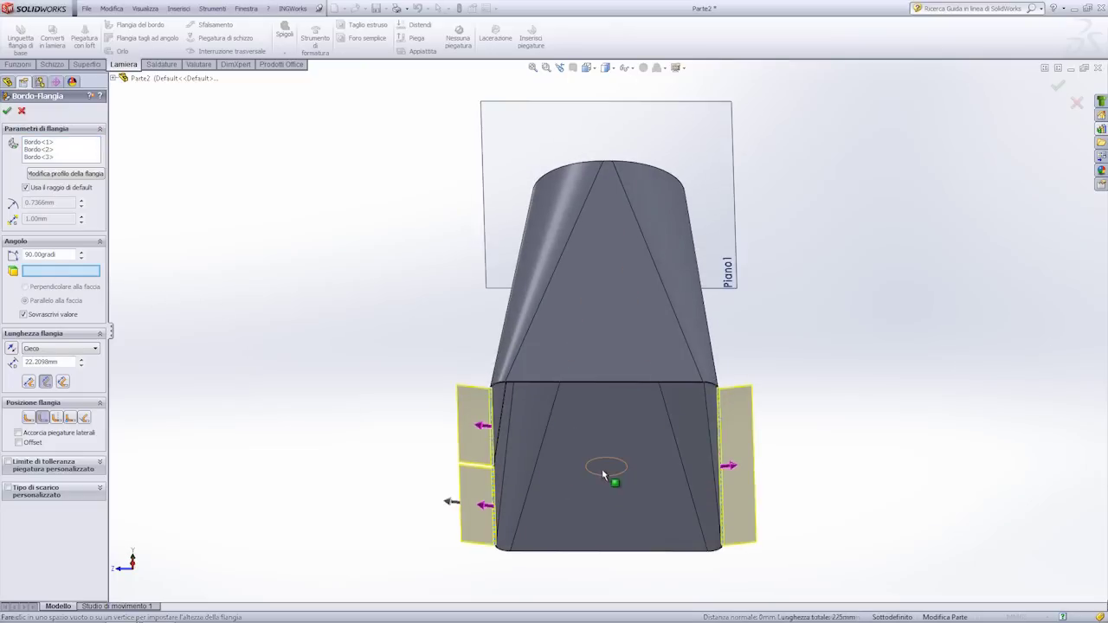
pyautogui.click(601, 469)
pyautogui.moveTo(498, 590); pyautogui.dragTo(581, 574, button='middle')
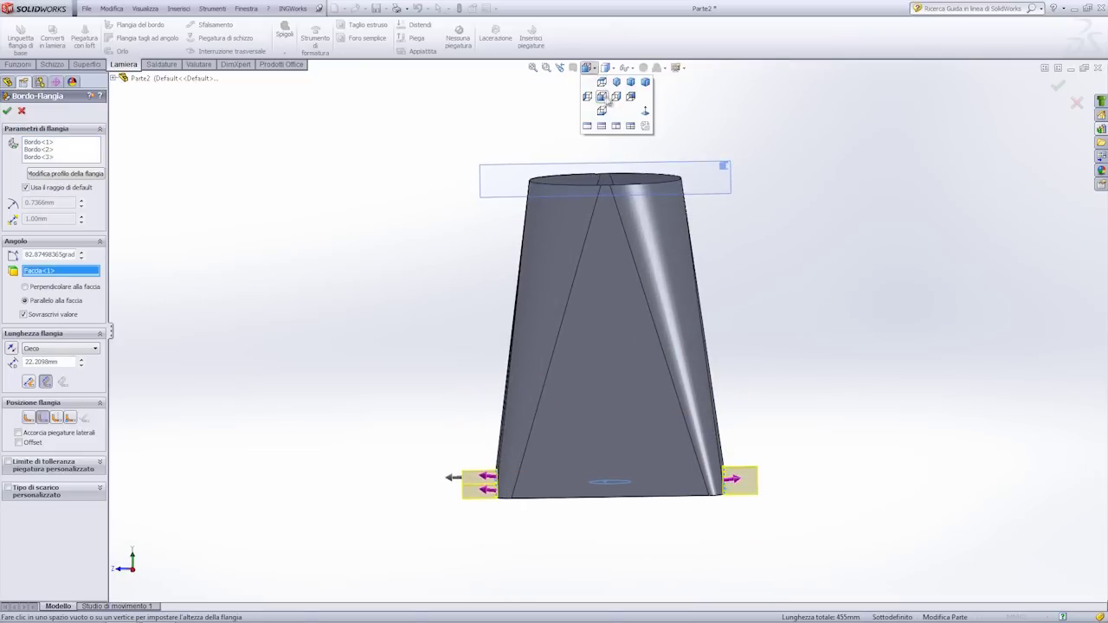
pyautogui.click(602, 96)
pyautogui.hotkey('ctrl', '4')
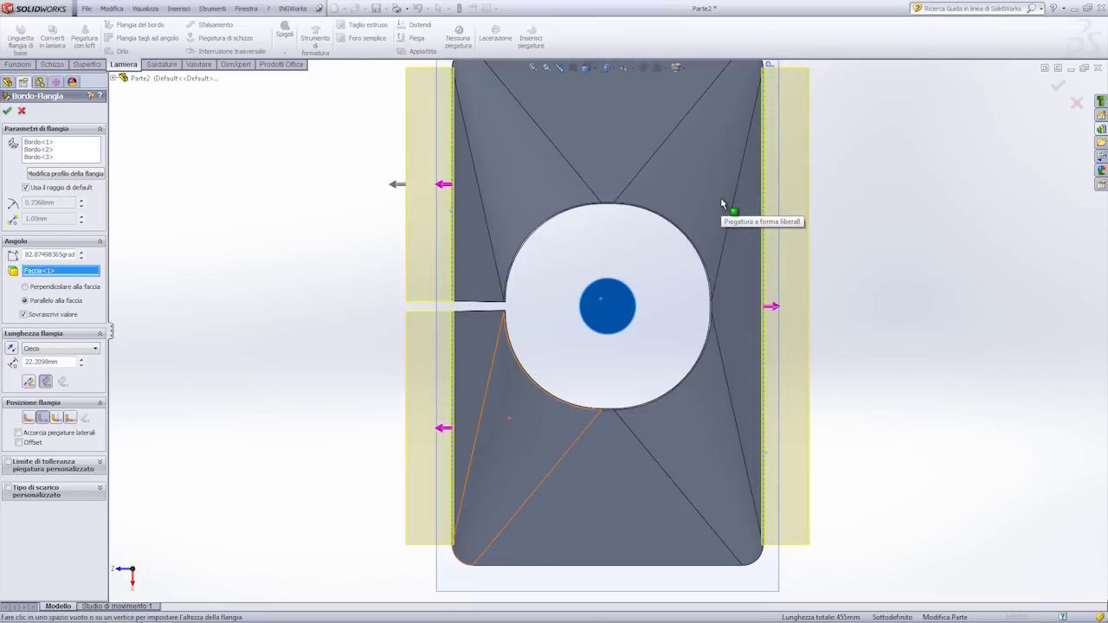
pyautogui.hotkey('ctrl', '7')
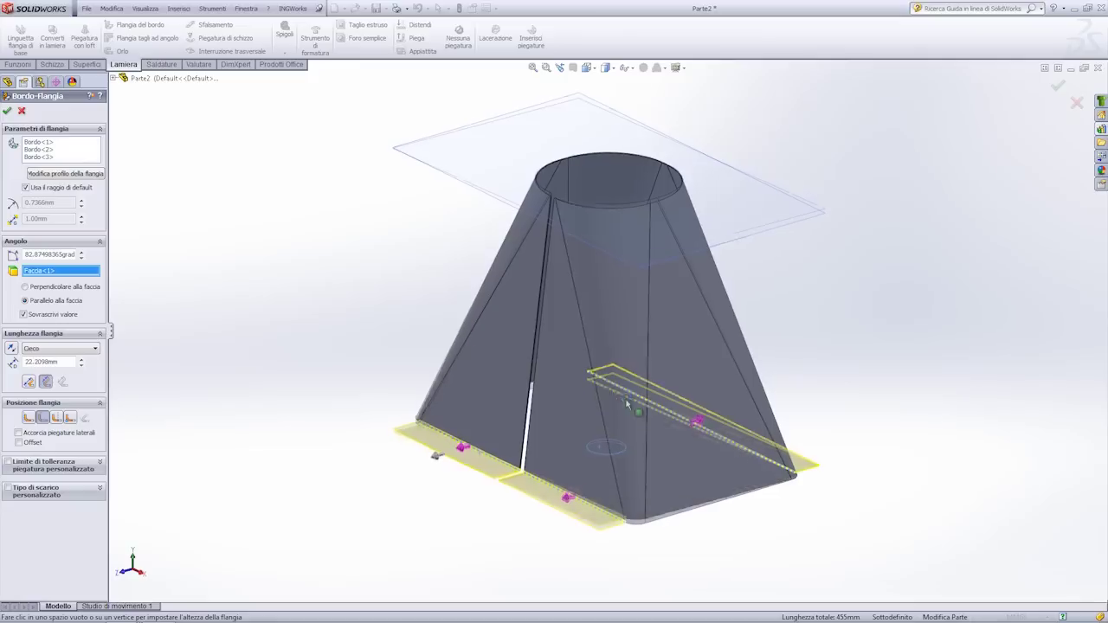
pyautogui.press('Return')
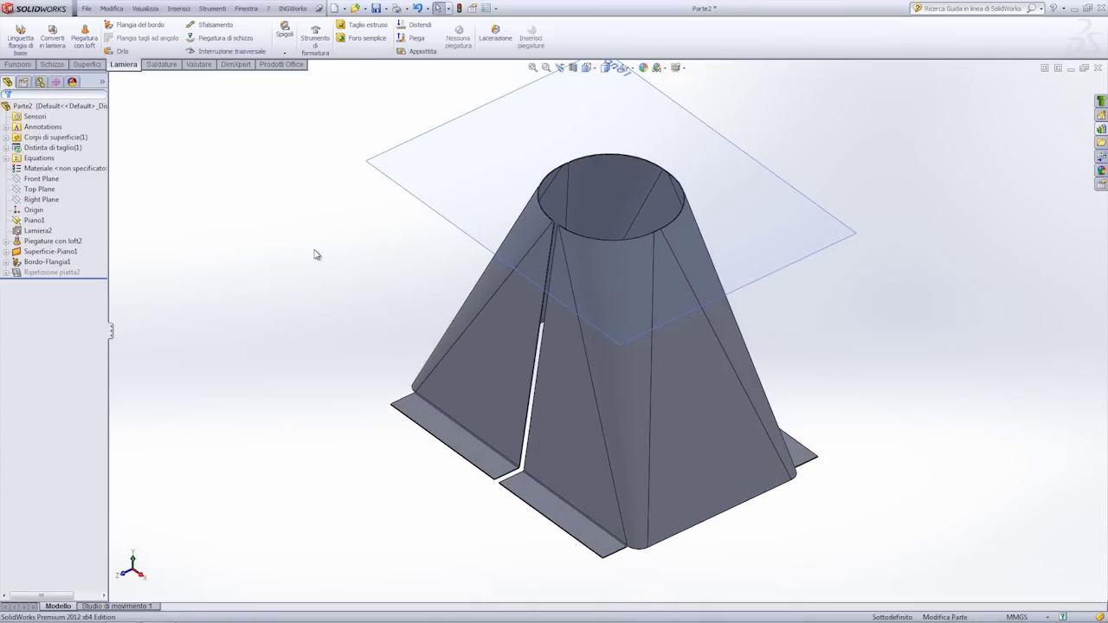
pyautogui.hotkey('ctrl', 'Tab')
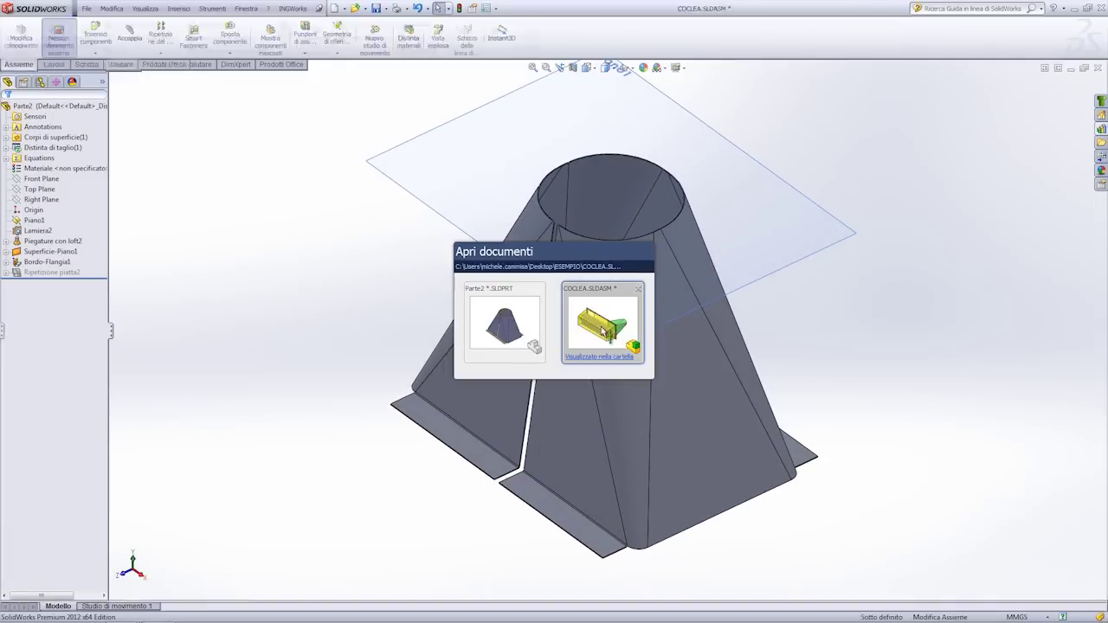
# - Switch to COCLEA.SLDASM and inspect the TRAMOGGIA hopper's flange and surface features
pyautogui.click(603, 332)
pyautogui.moveTo(533, 260); pyautogui.dragTo(501, 227, button='middle')
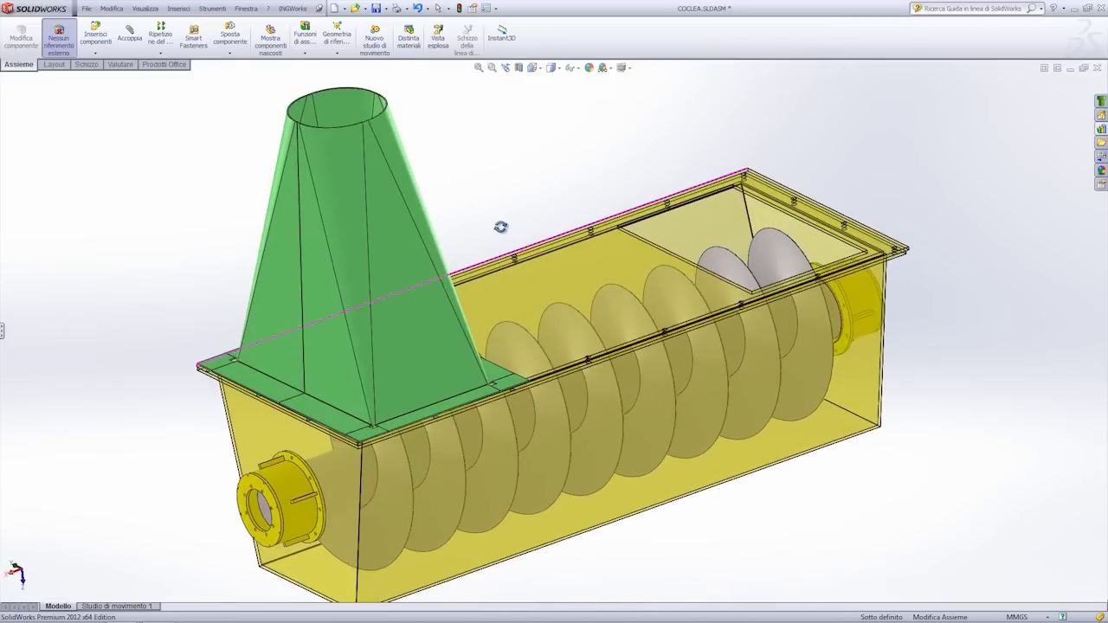
pyautogui.moveTo(324, 281)
pyautogui.mouseDown(button='middle')
pyautogui.moveTo(386, 266)
pyautogui.moveTo(387, 180)
pyautogui.mouseUp(button='middle')
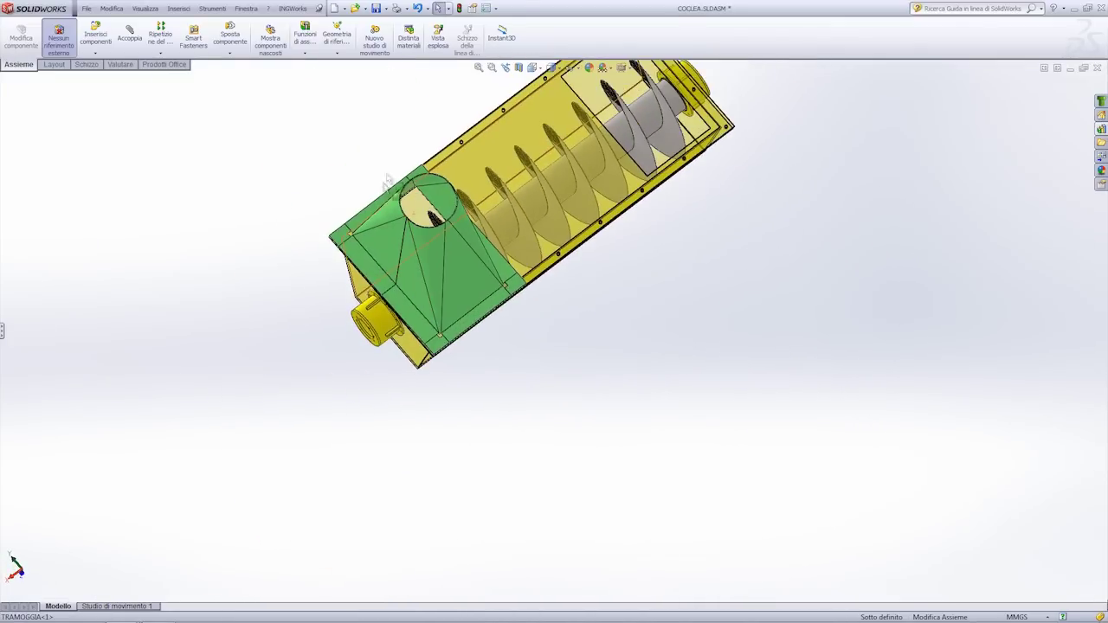
pyautogui.click(2, 331)
pyautogui.click(390, 208)
pyautogui.scroll(3, 342, 245)
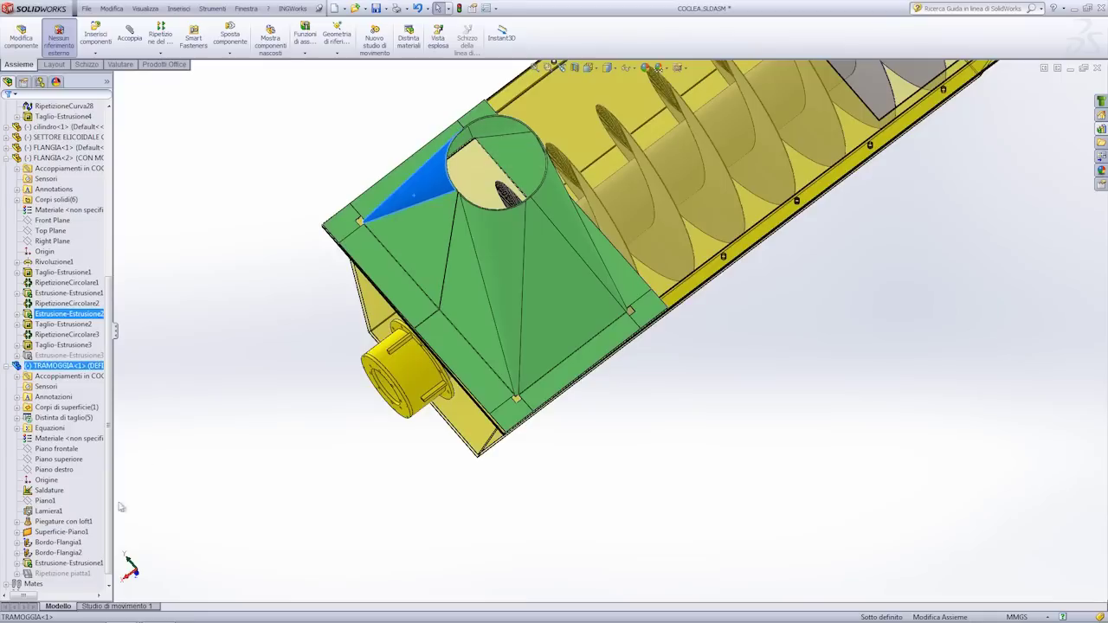
pyautogui.click(39, 543)
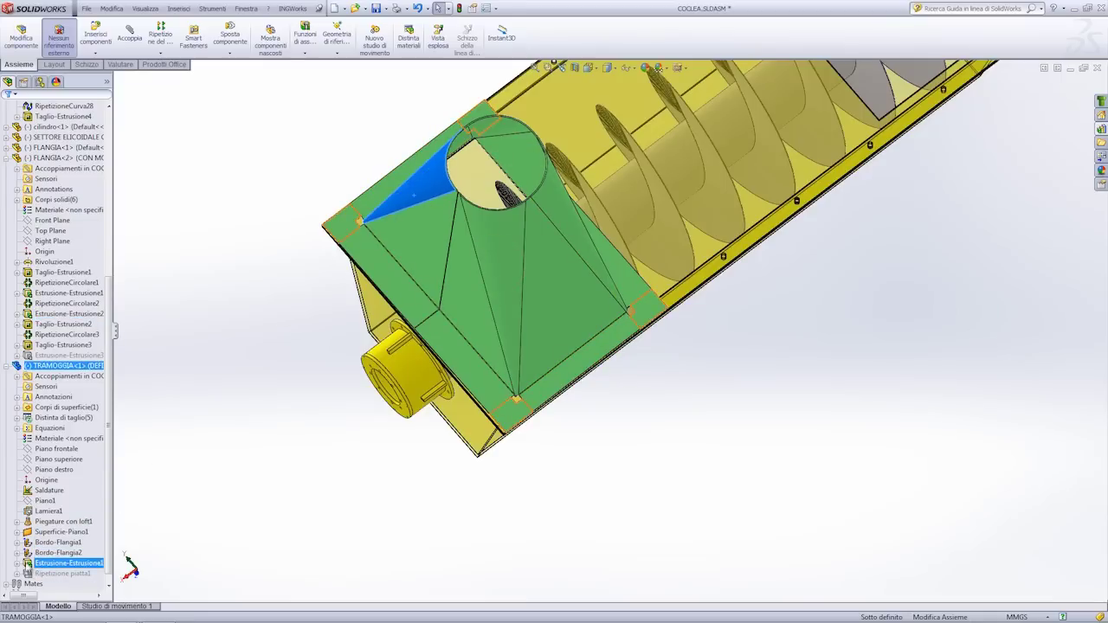
pyautogui.click(33, 533)
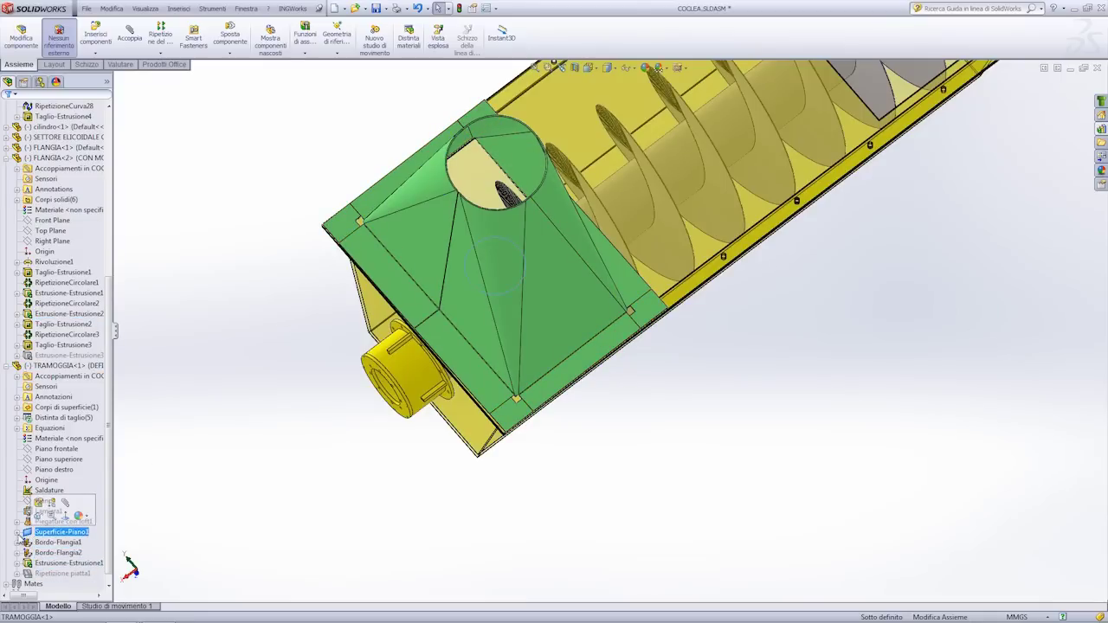
pyautogui.click(37, 516)
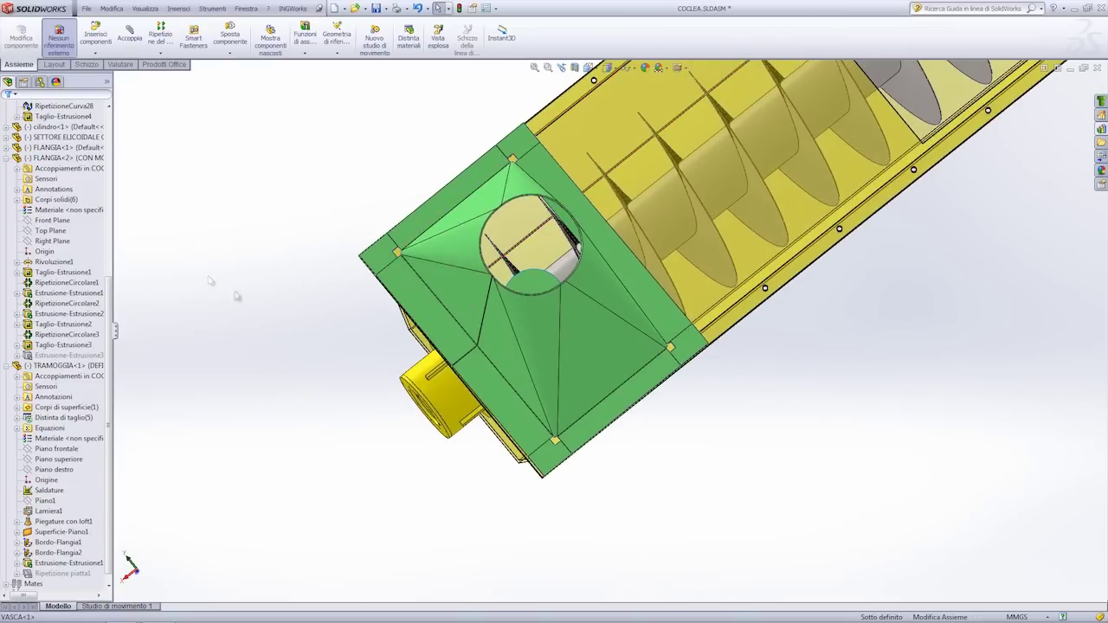
pyautogui.click(551, 120)
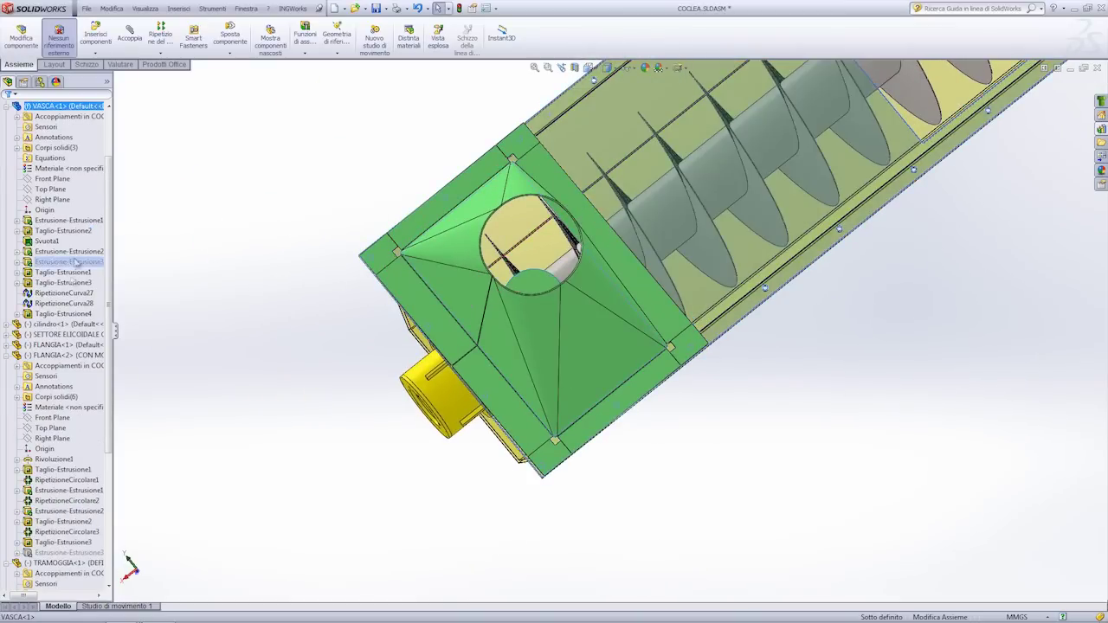
pyautogui.click(64, 314)
pyautogui.click(55, 325)
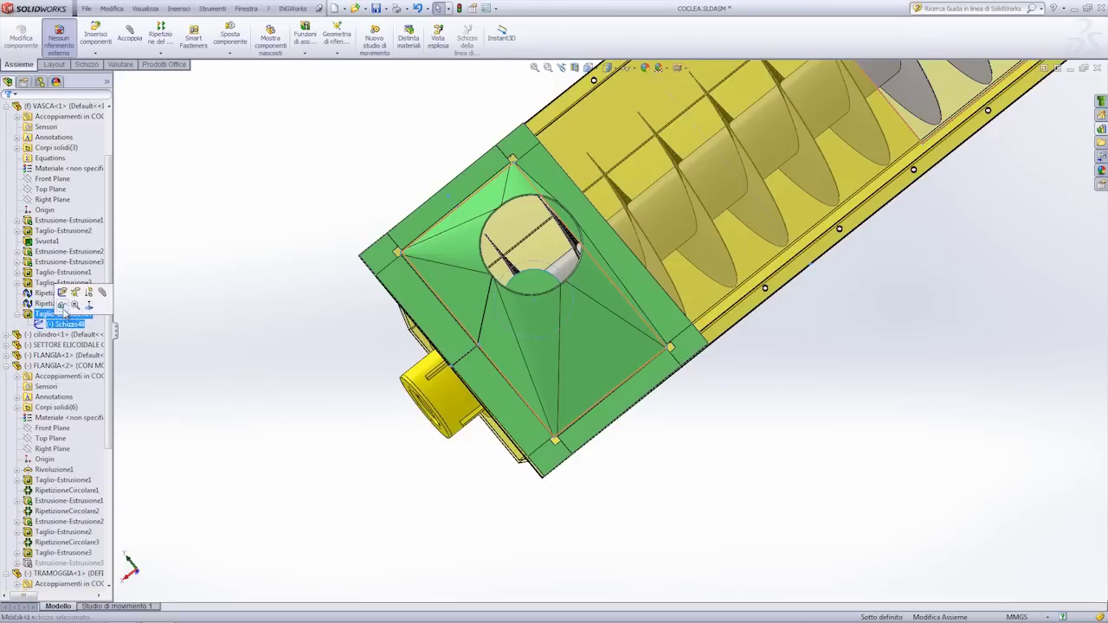
pyautogui.click(63, 303)
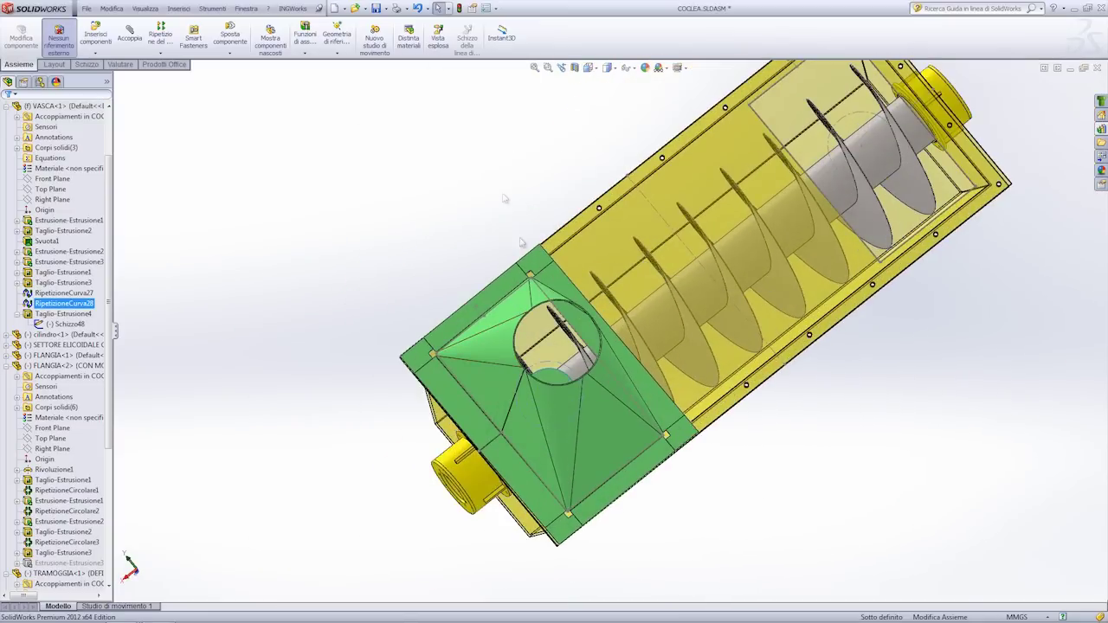
pyautogui.scroll(-2, 571, 386)
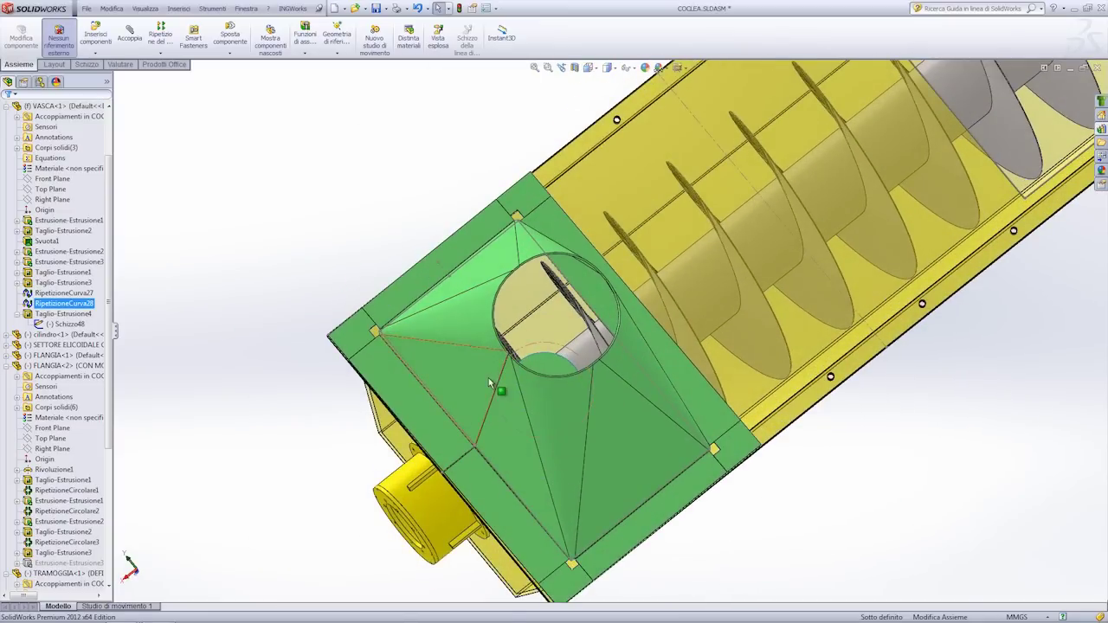
pyautogui.scroll(2, 472, 253)
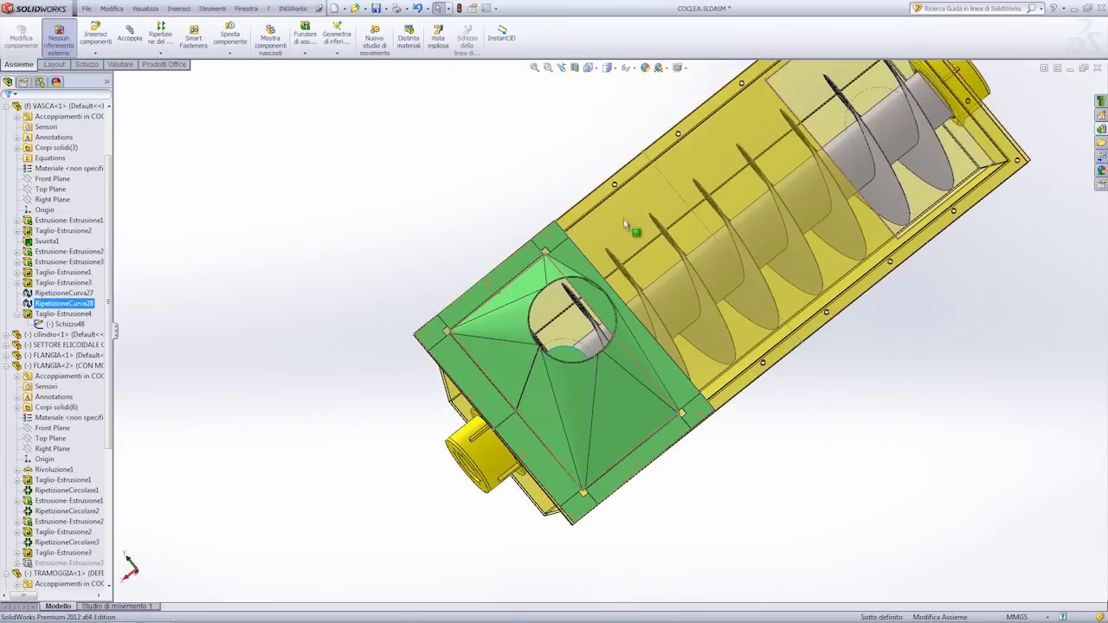
pyautogui.scroll(-2, 623, 219)
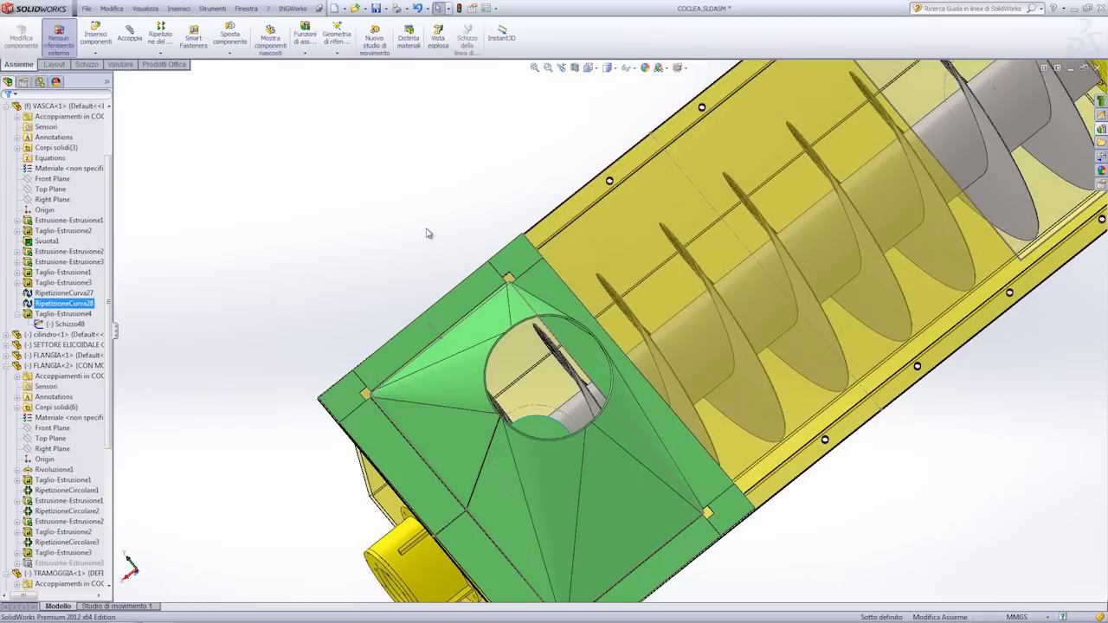
pyautogui.hotkey('ctrl', '7')
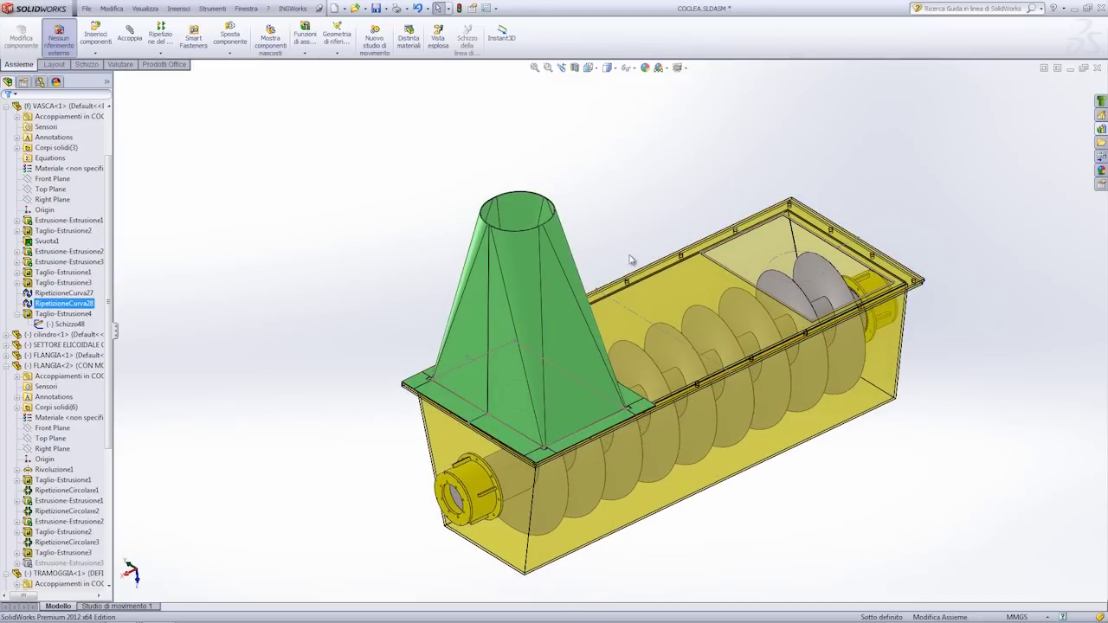
pyautogui.moveTo(615, 244); pyautogui.dragTo(613, 223, button='middle')
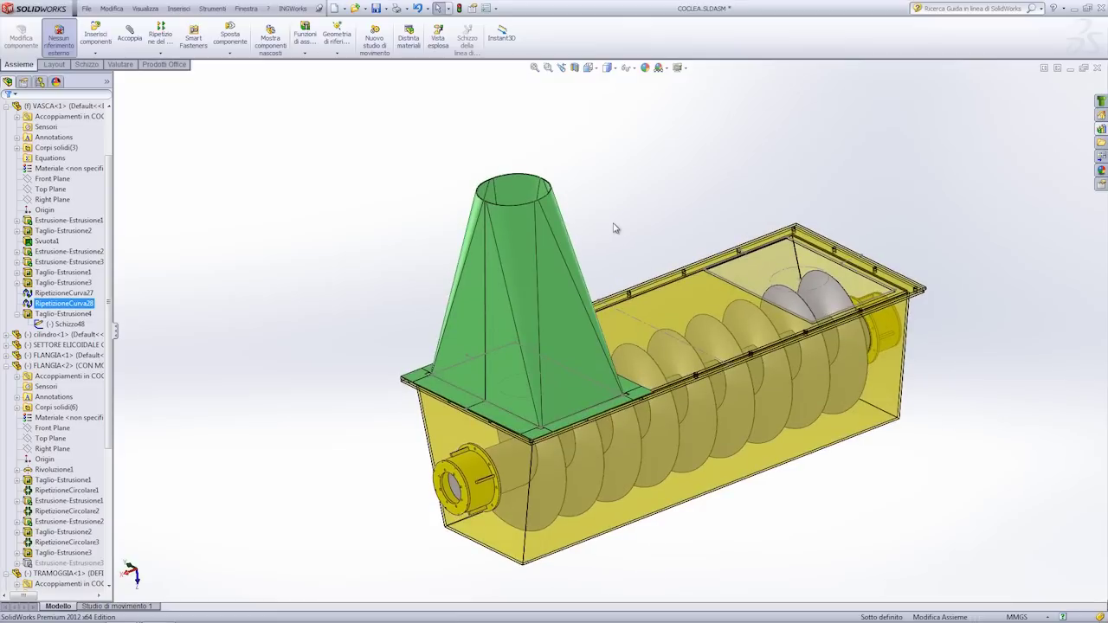